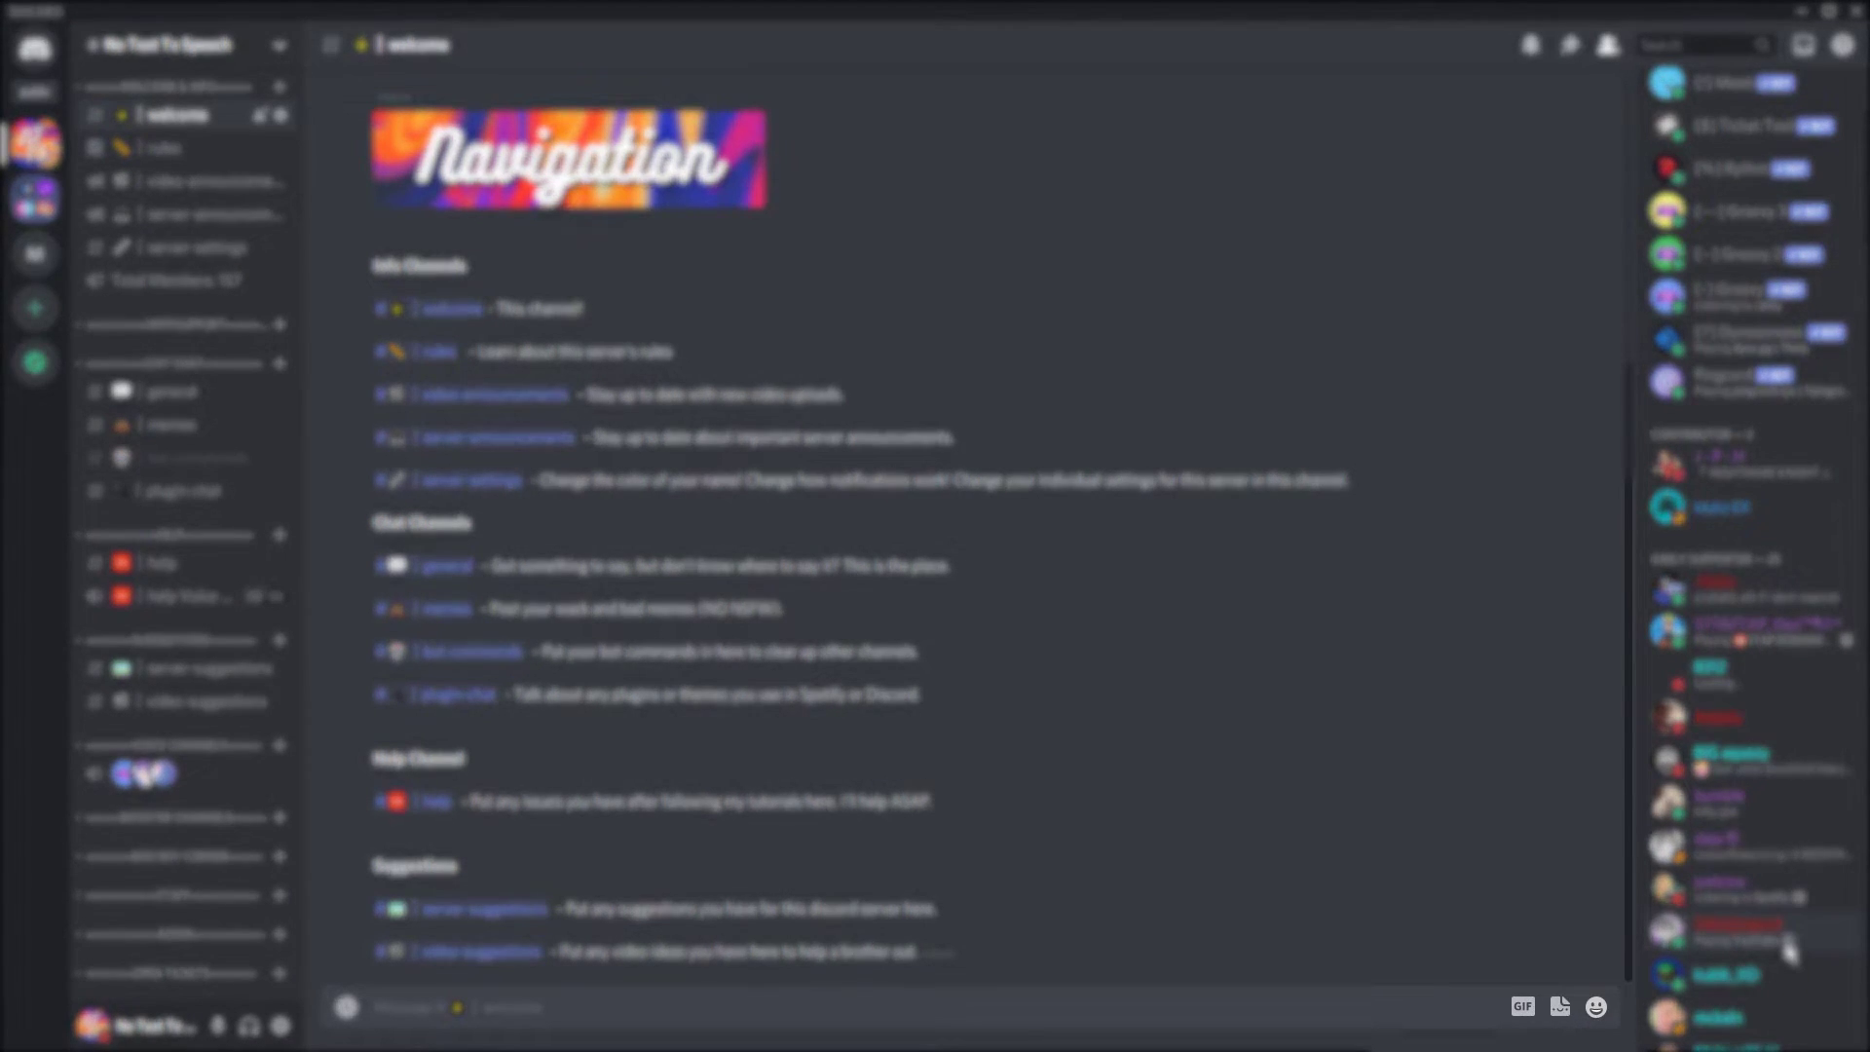
Step: View a member's profile from the Discord member list, then go to premid.app in Chrome
left_click(1740, 936)
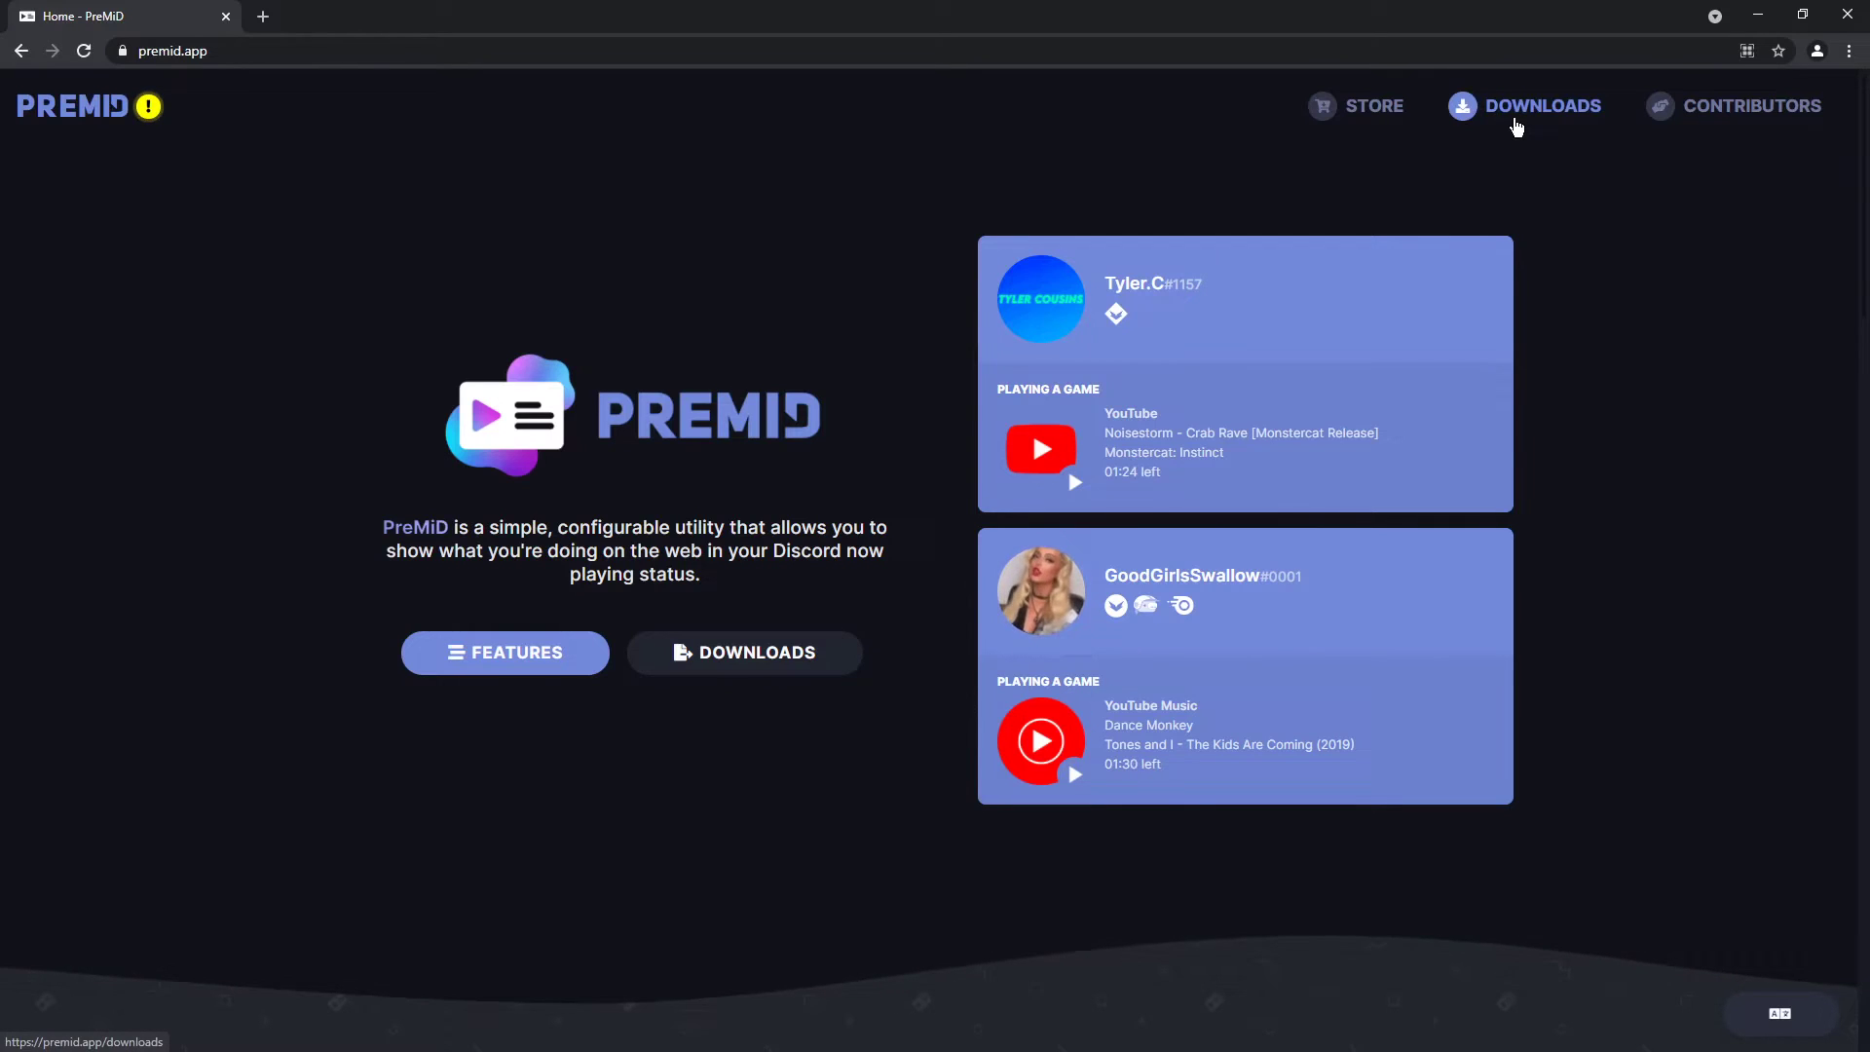
Step: Download PreMiD-installer.exe for Windows from the PreMiD downloads page
left_click(1519, 106)
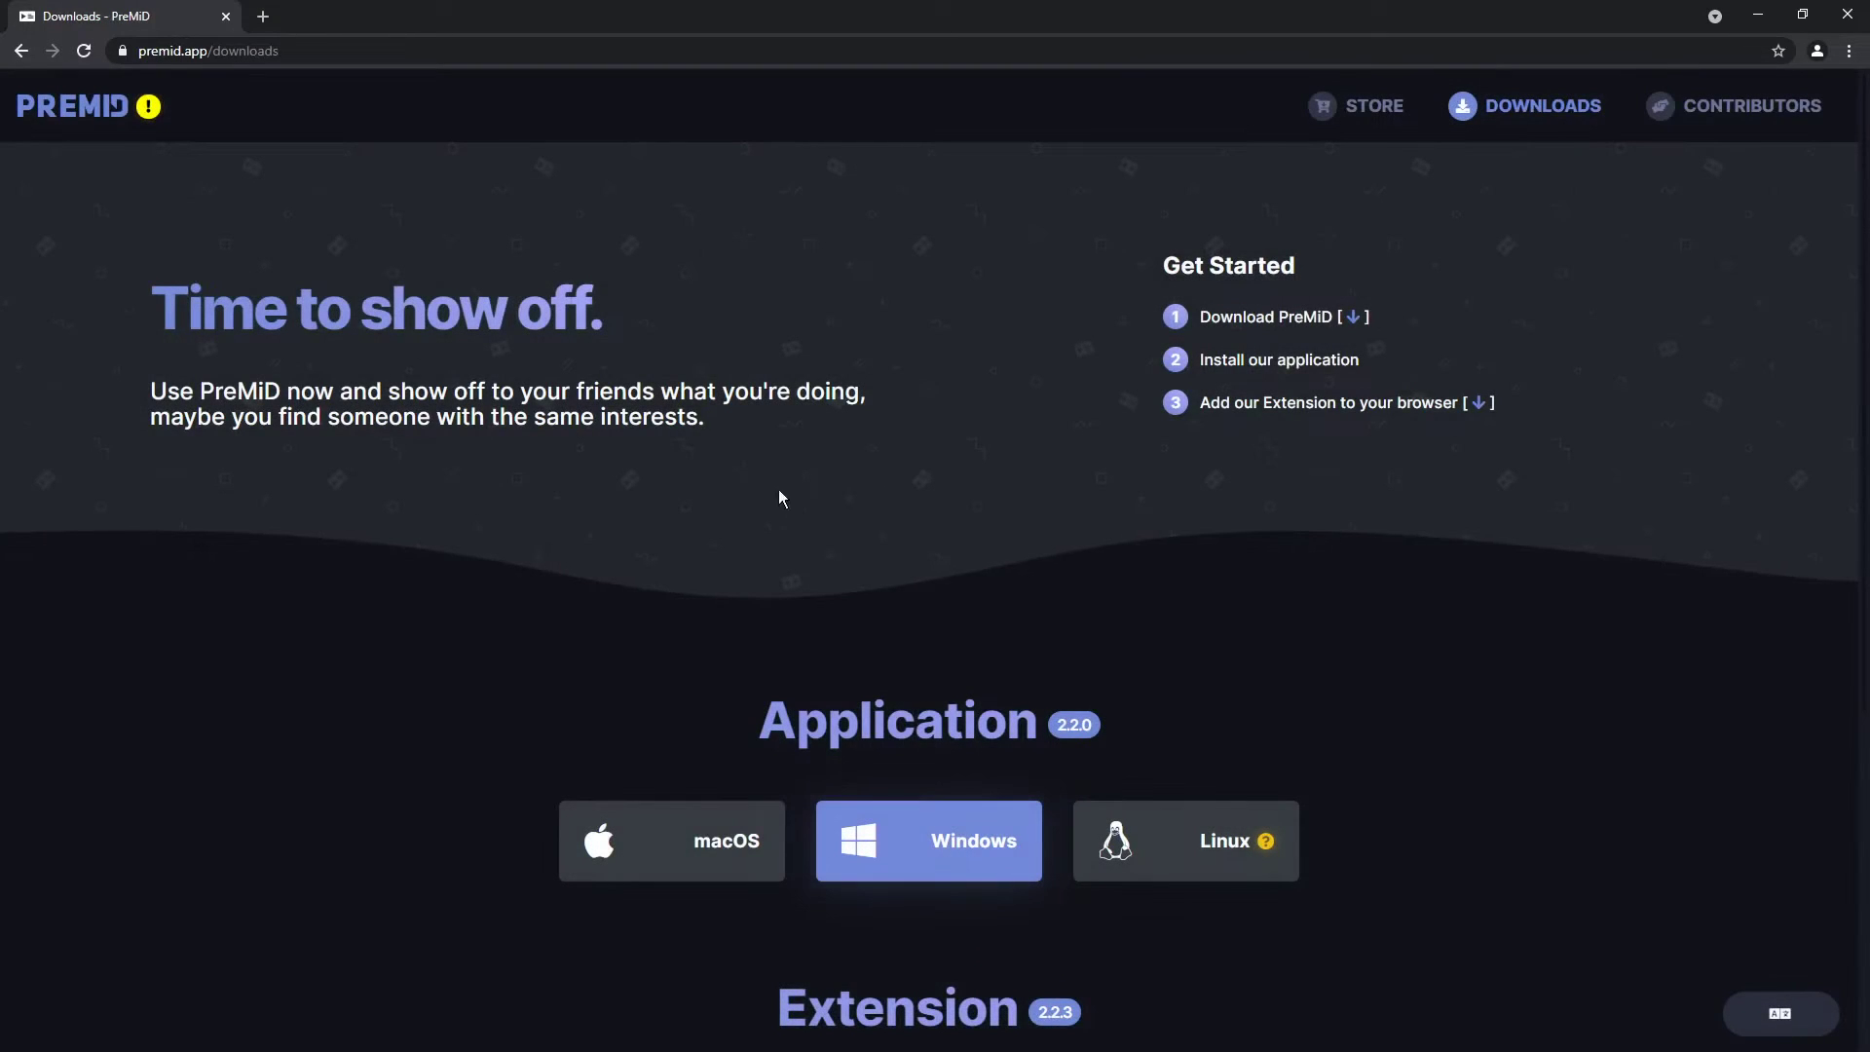
scroll(987, 760, "down", 1)
scroll(987, 759, "down", 3)
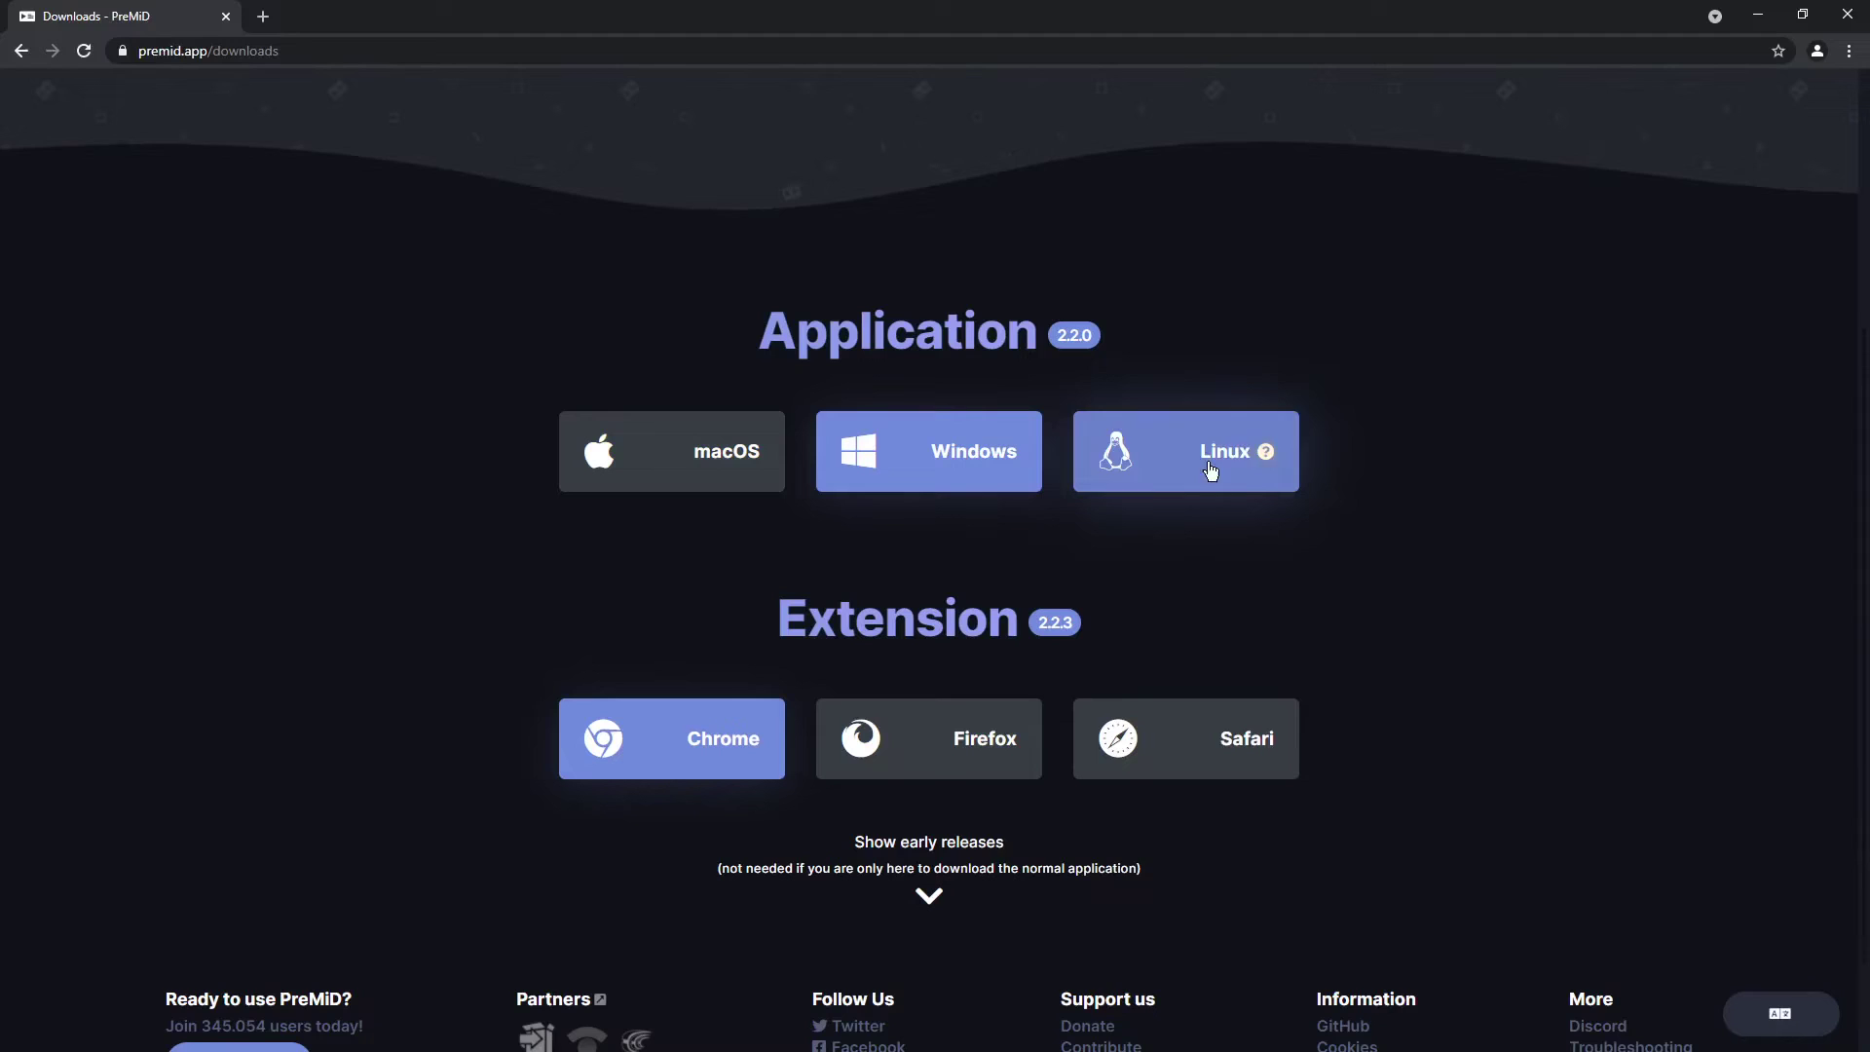
left_click(940, 476)
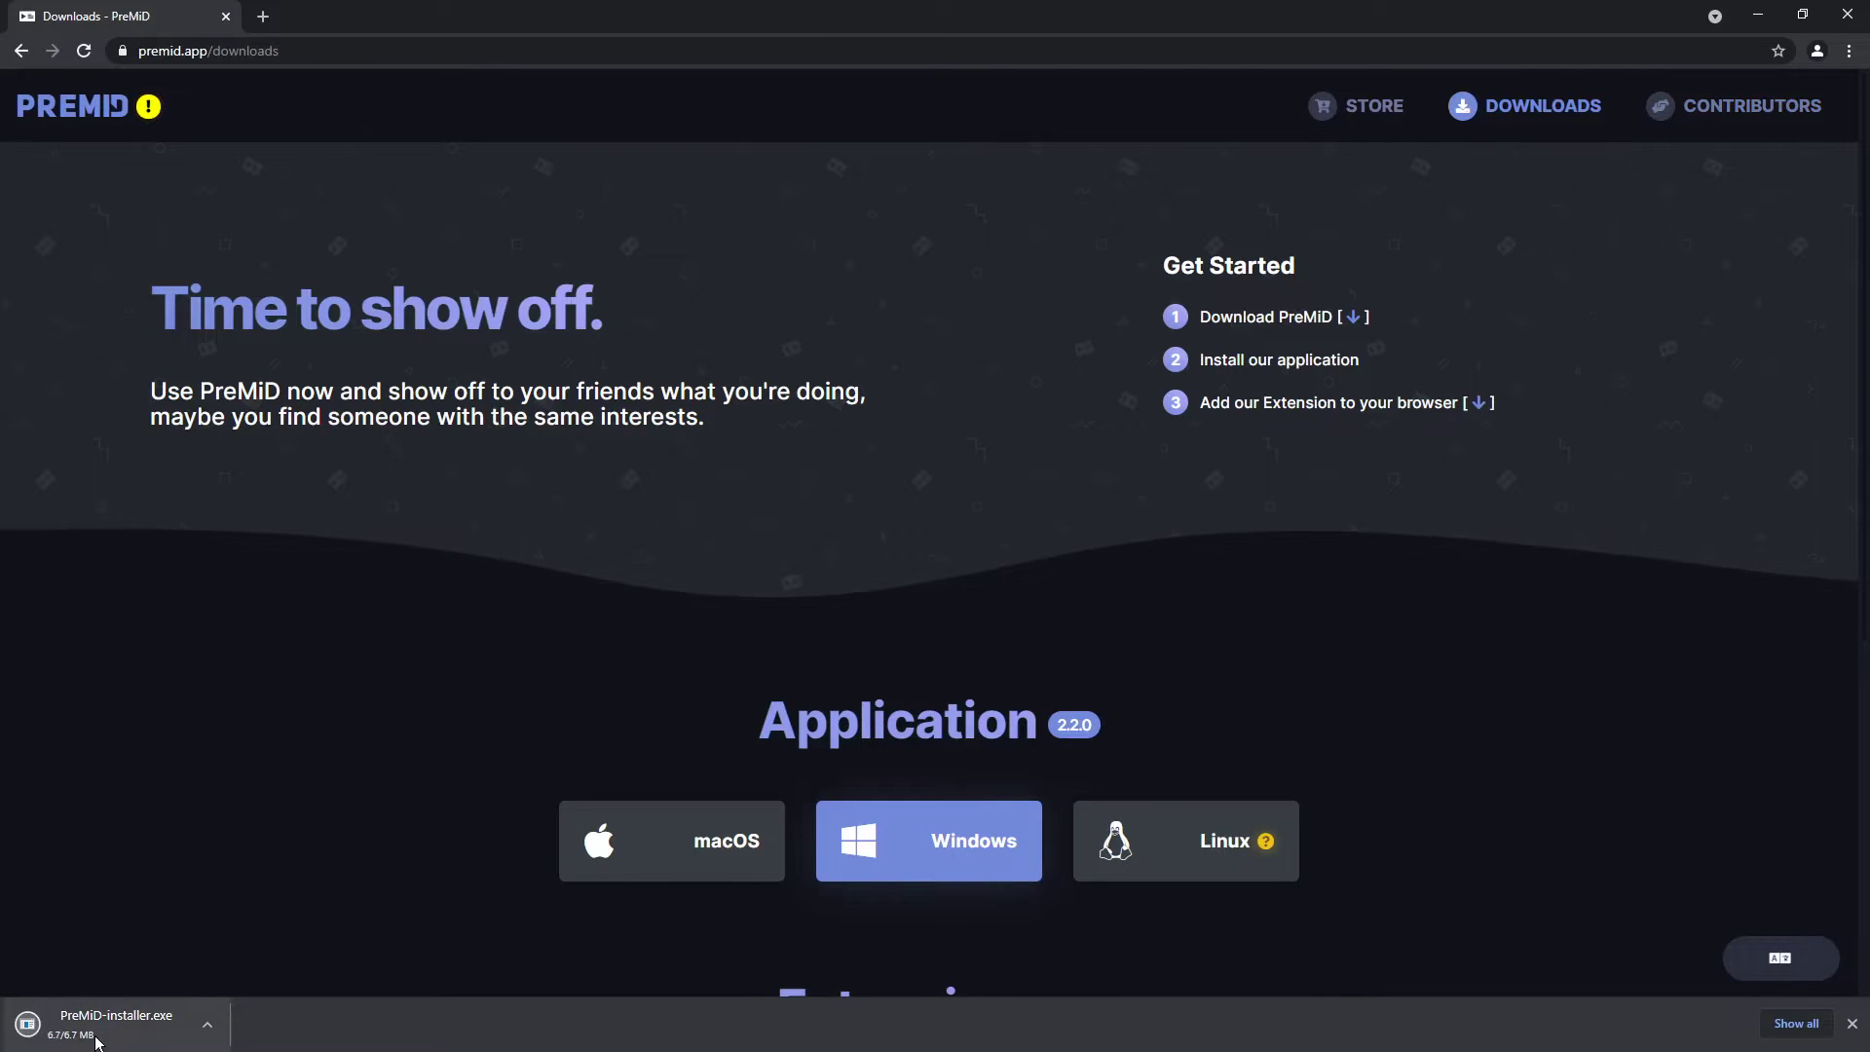
Step: Run PreMiD-installer.exe, accept the license agreement, and install with Open Presence Store checked
left_click(123, 1031)
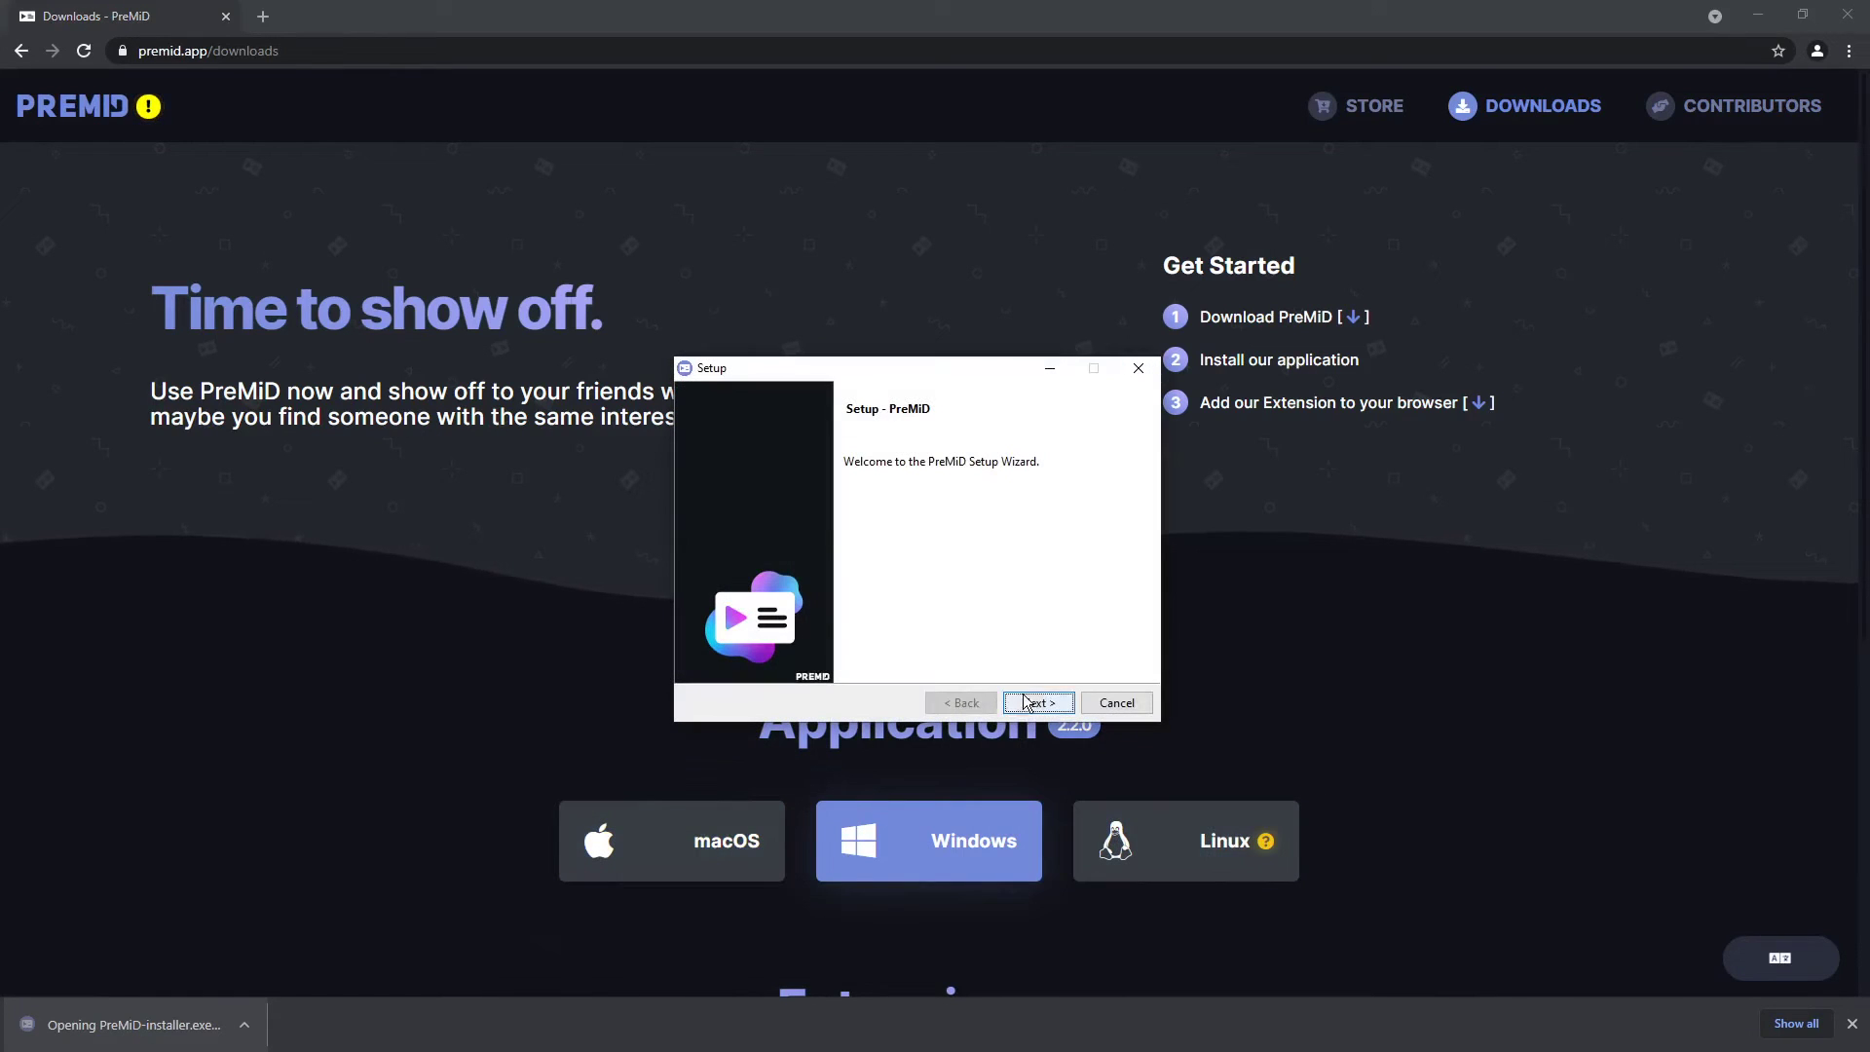
left_click(1037, 702)
left_click(874, 637)
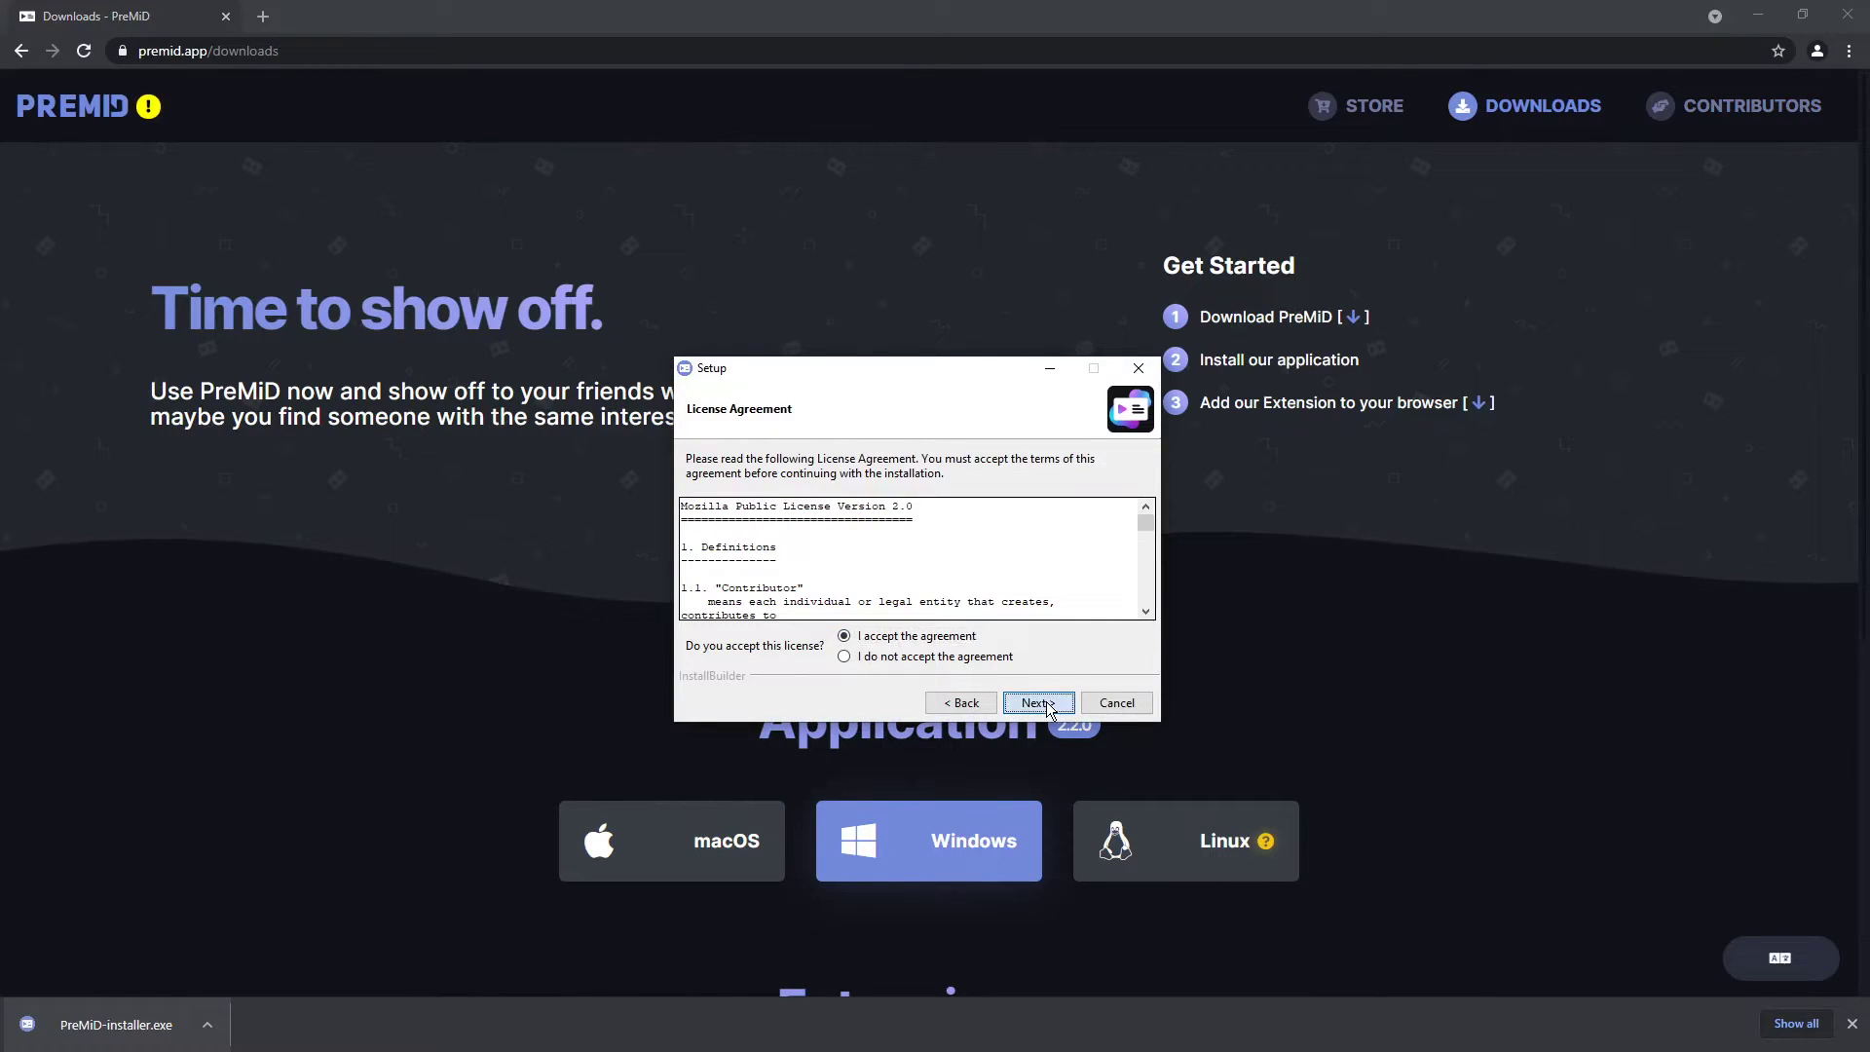
left_click(1040, 703)
left_click(1039, 703)
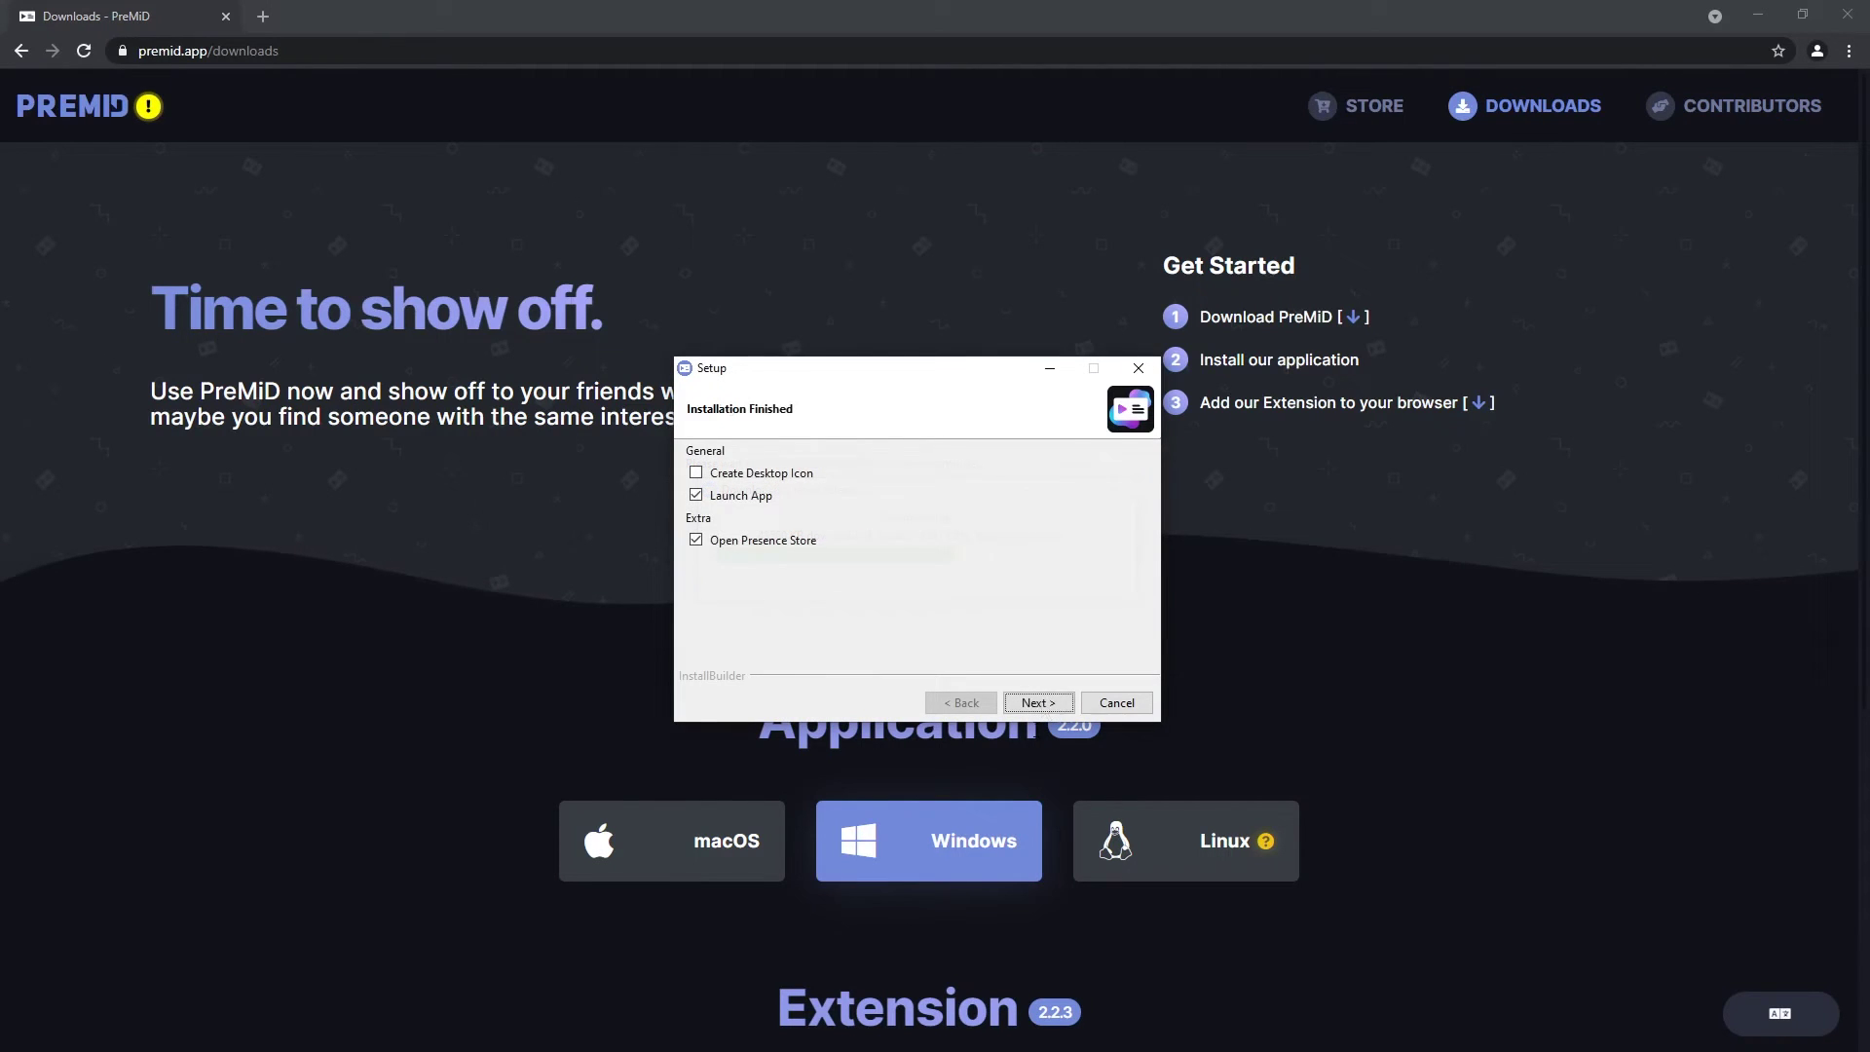
left_click(1035, 703)
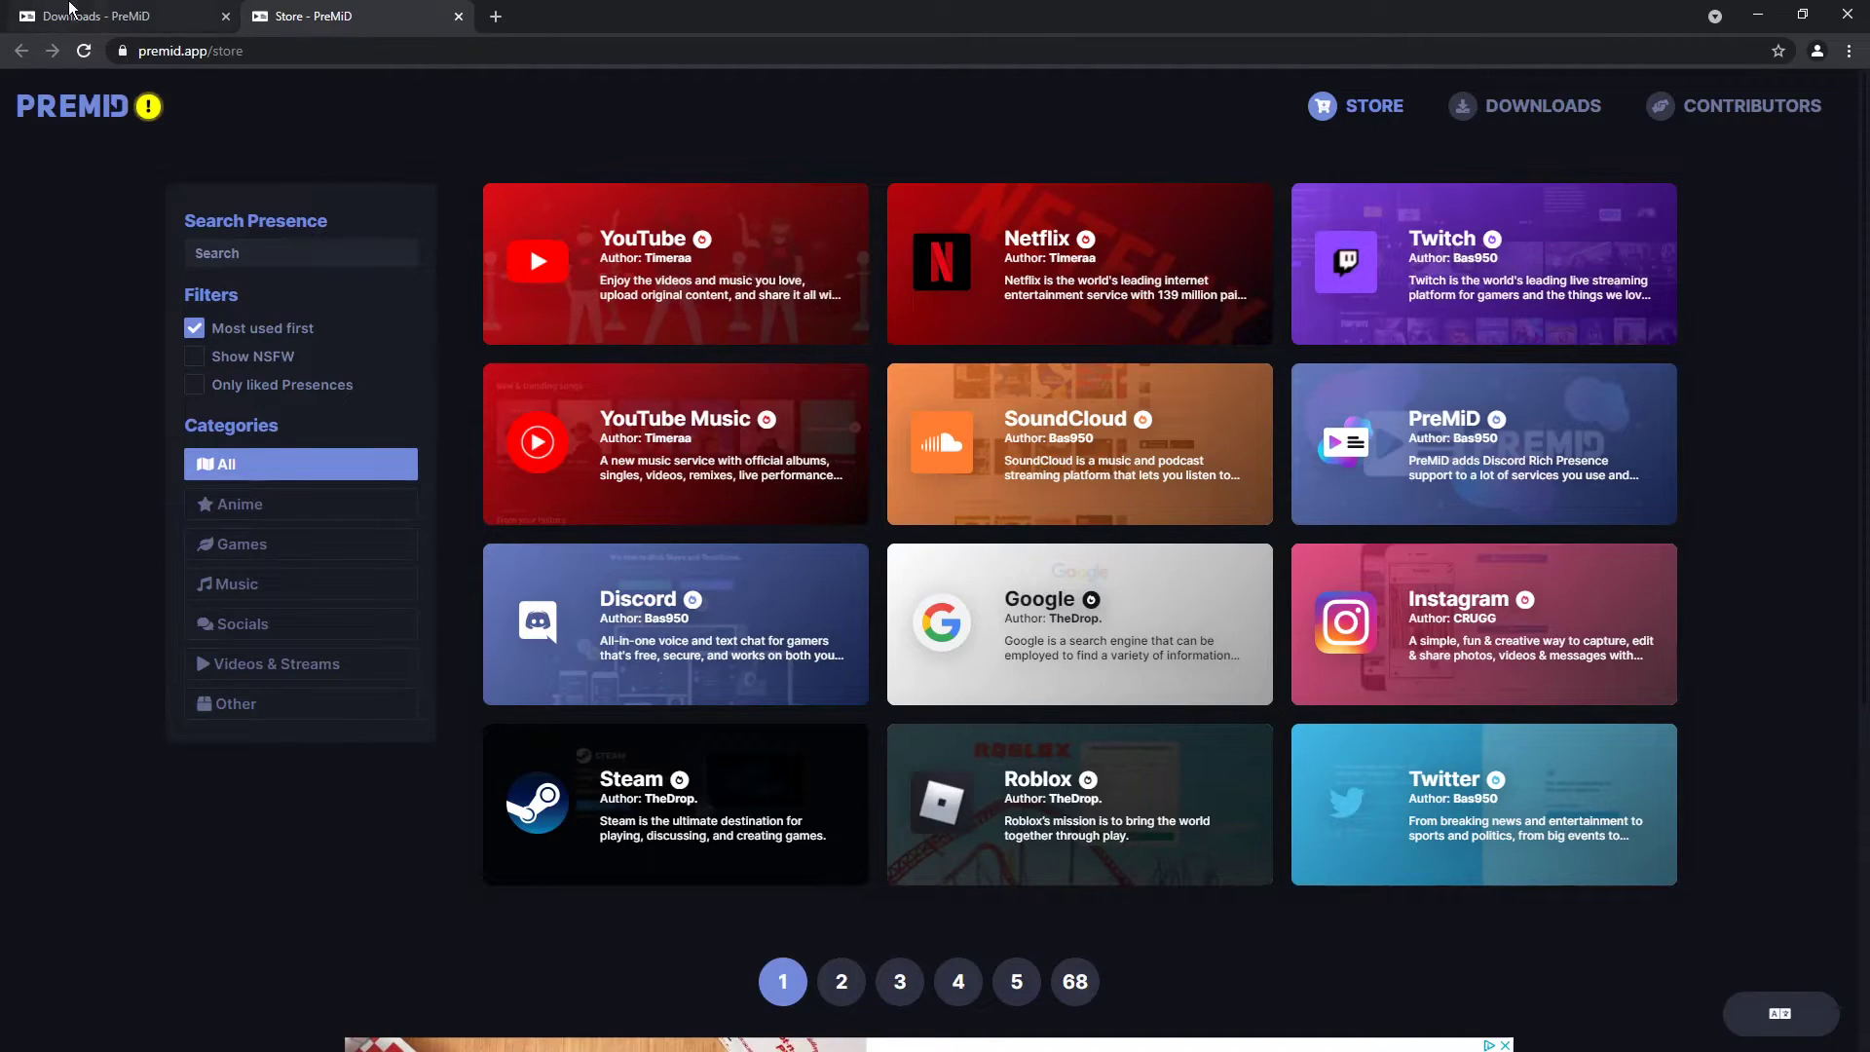
Step: Get the Chrome extension from the Downloads page, skip the ad, and add PreMiD to Chrome
left_click(102, 16)
scroll(659, 448, "down", 3)
scroll(659, 448, "down", 2)
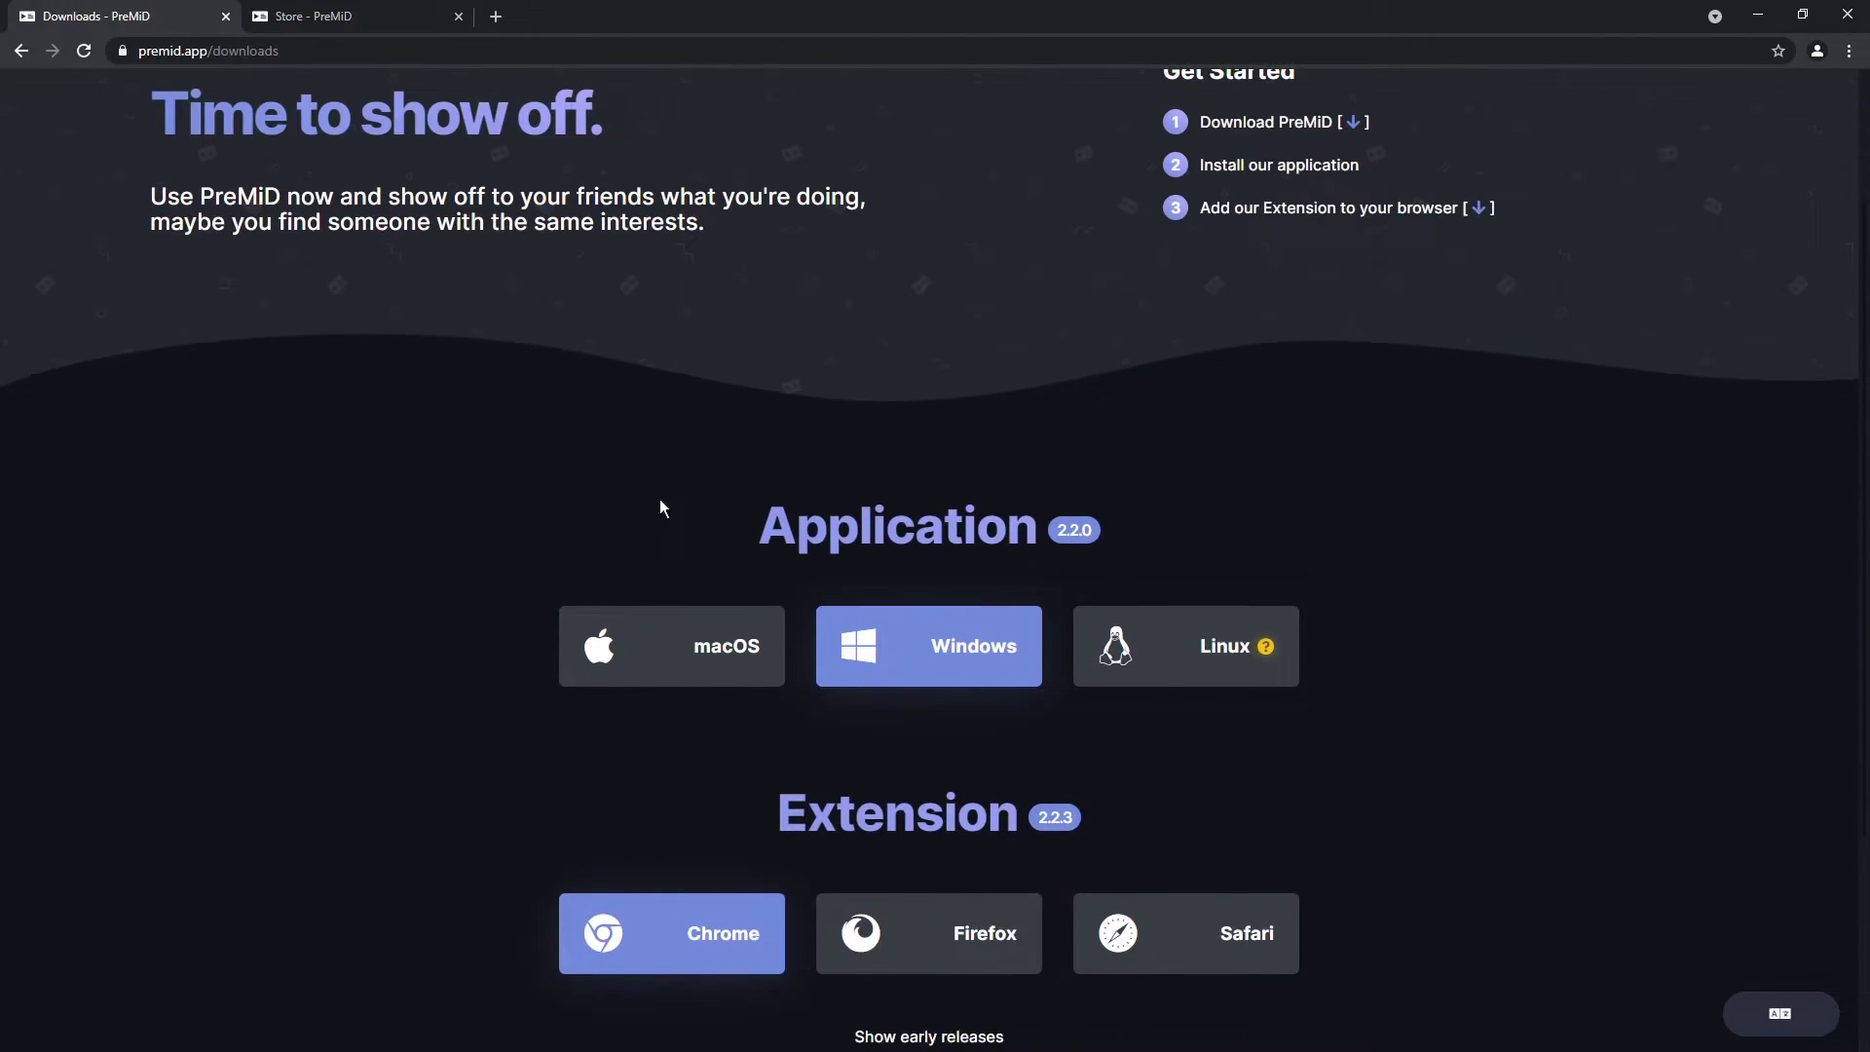
scroll(1066, 473, "down", 3)
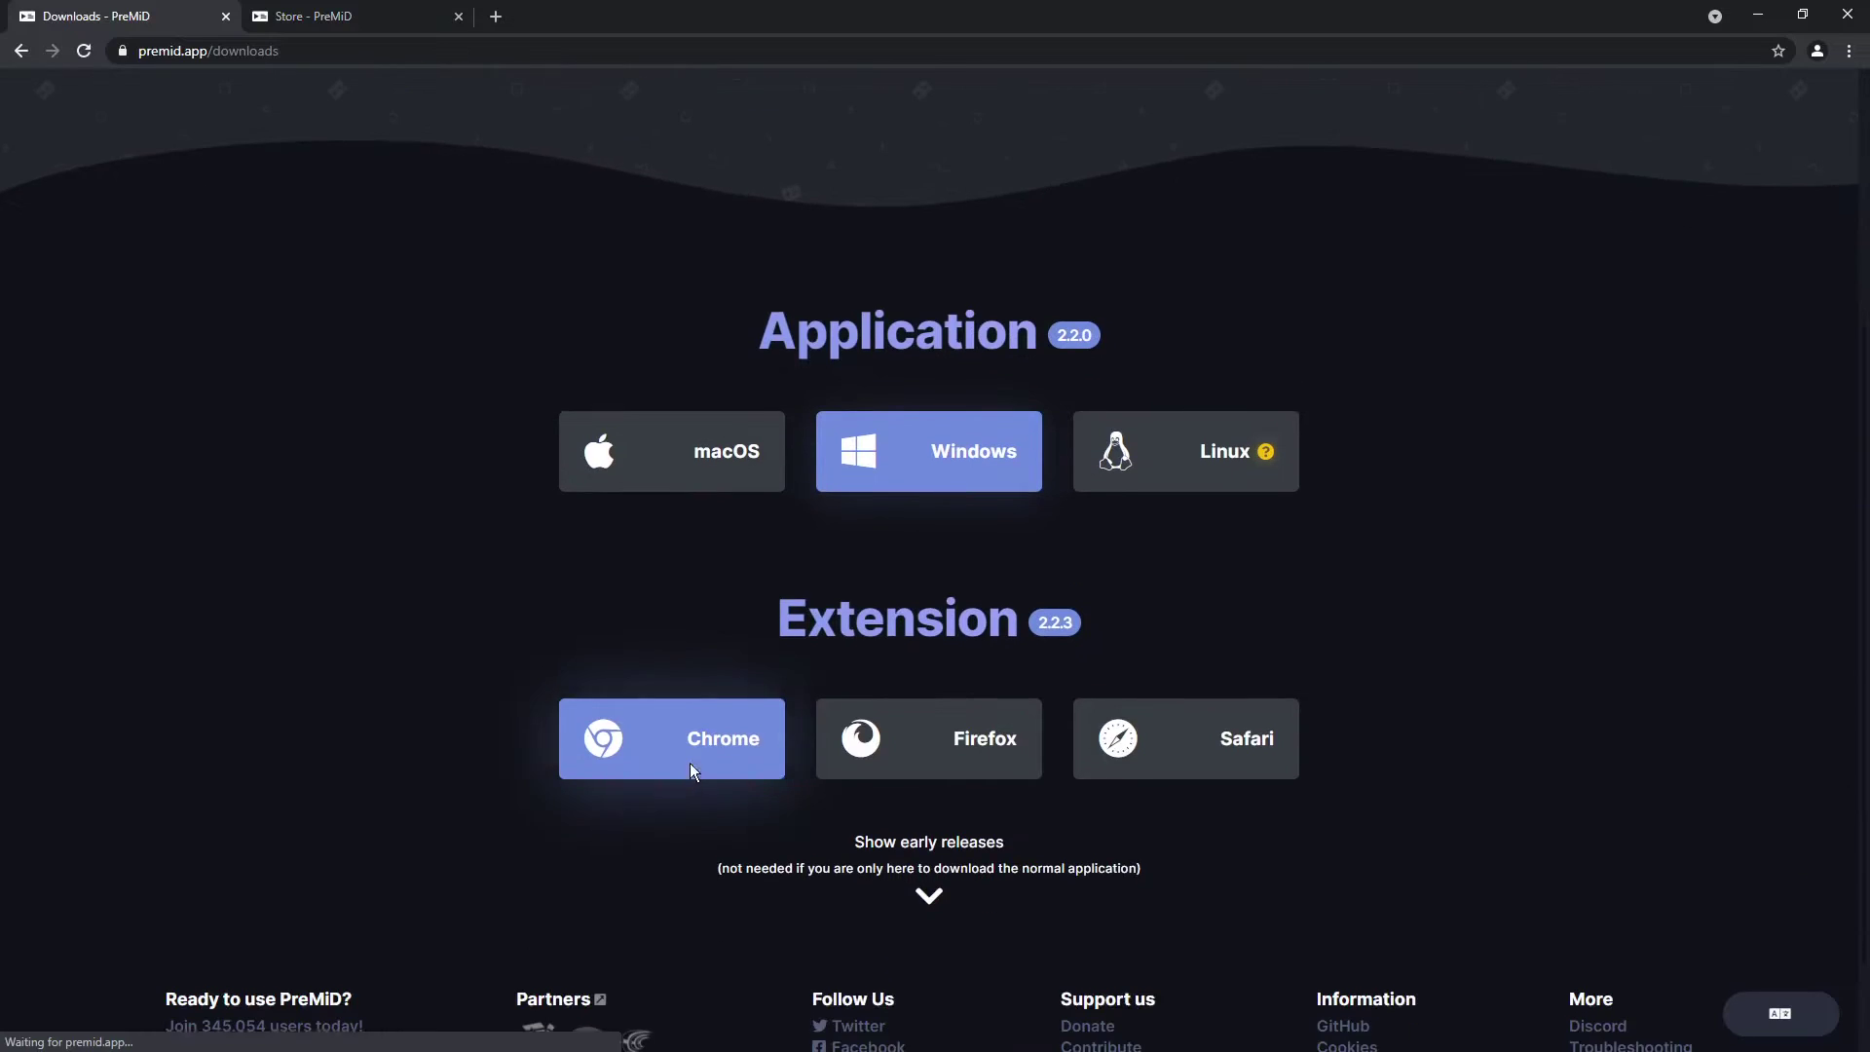
left_click(691, 738)
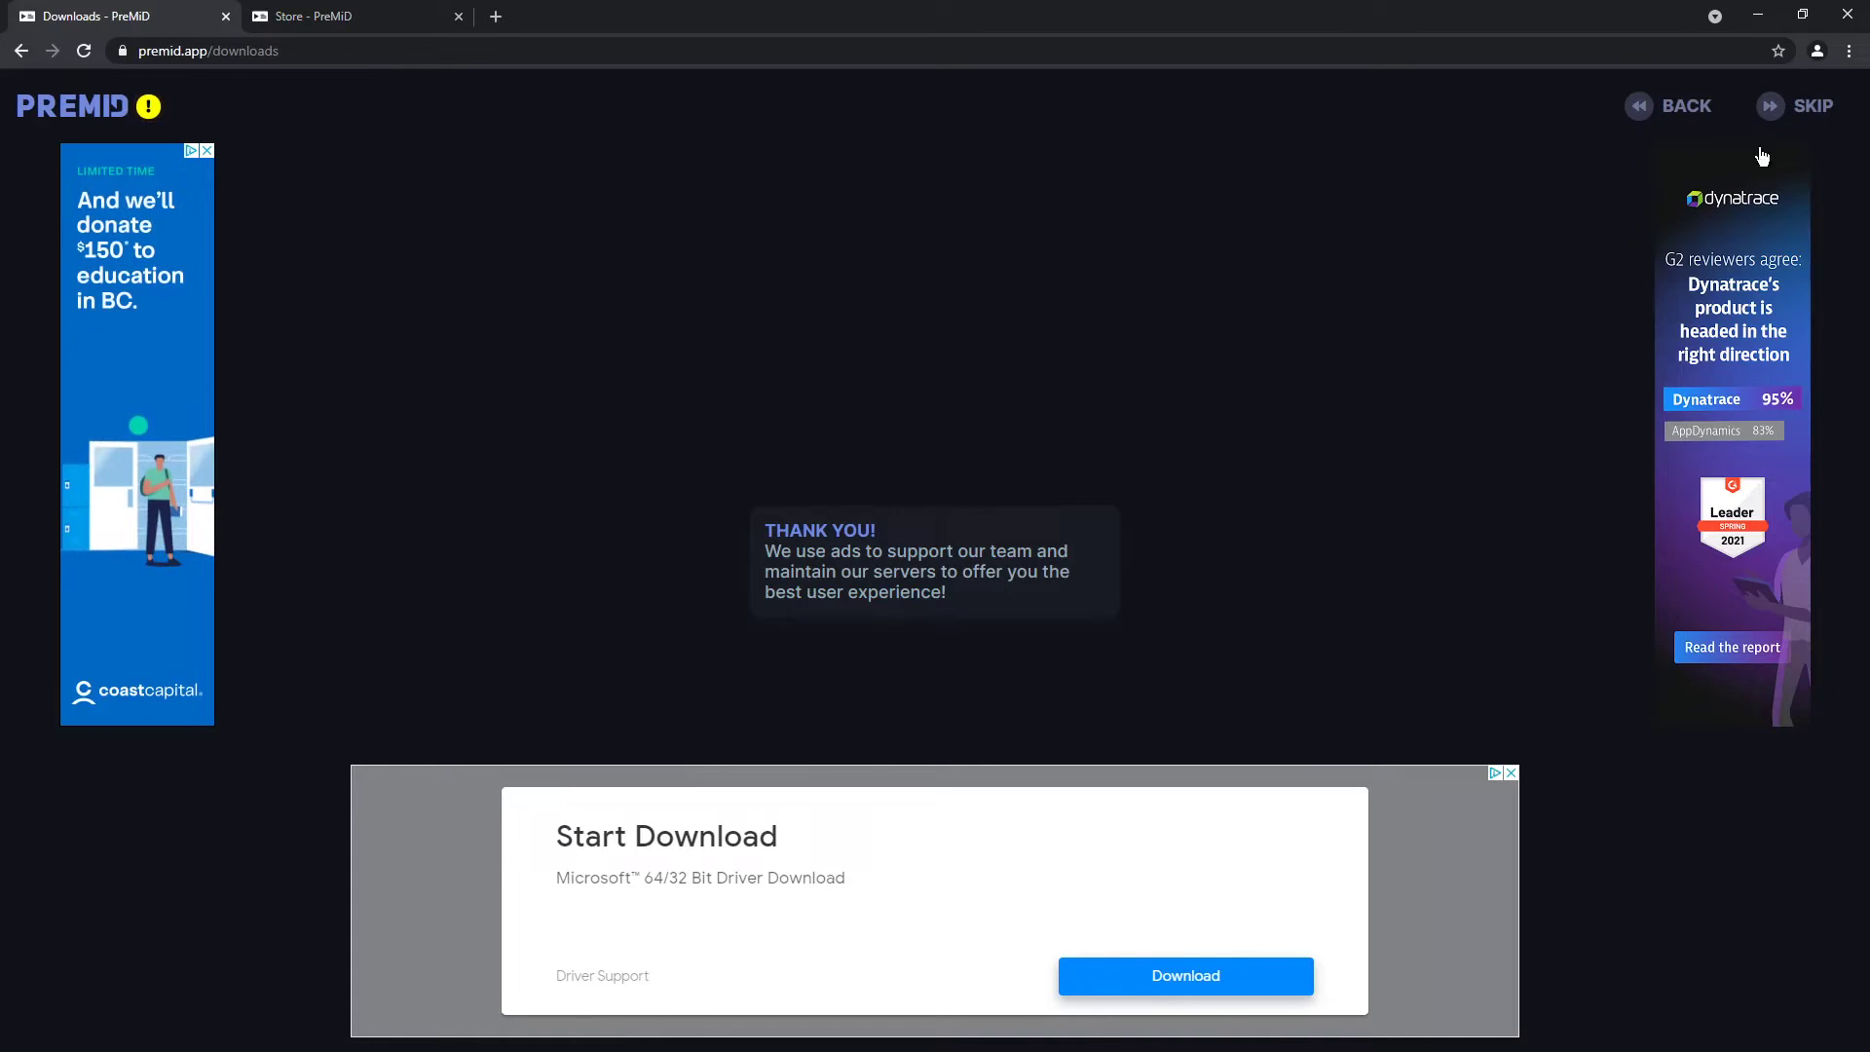
left_click(1806, 105)
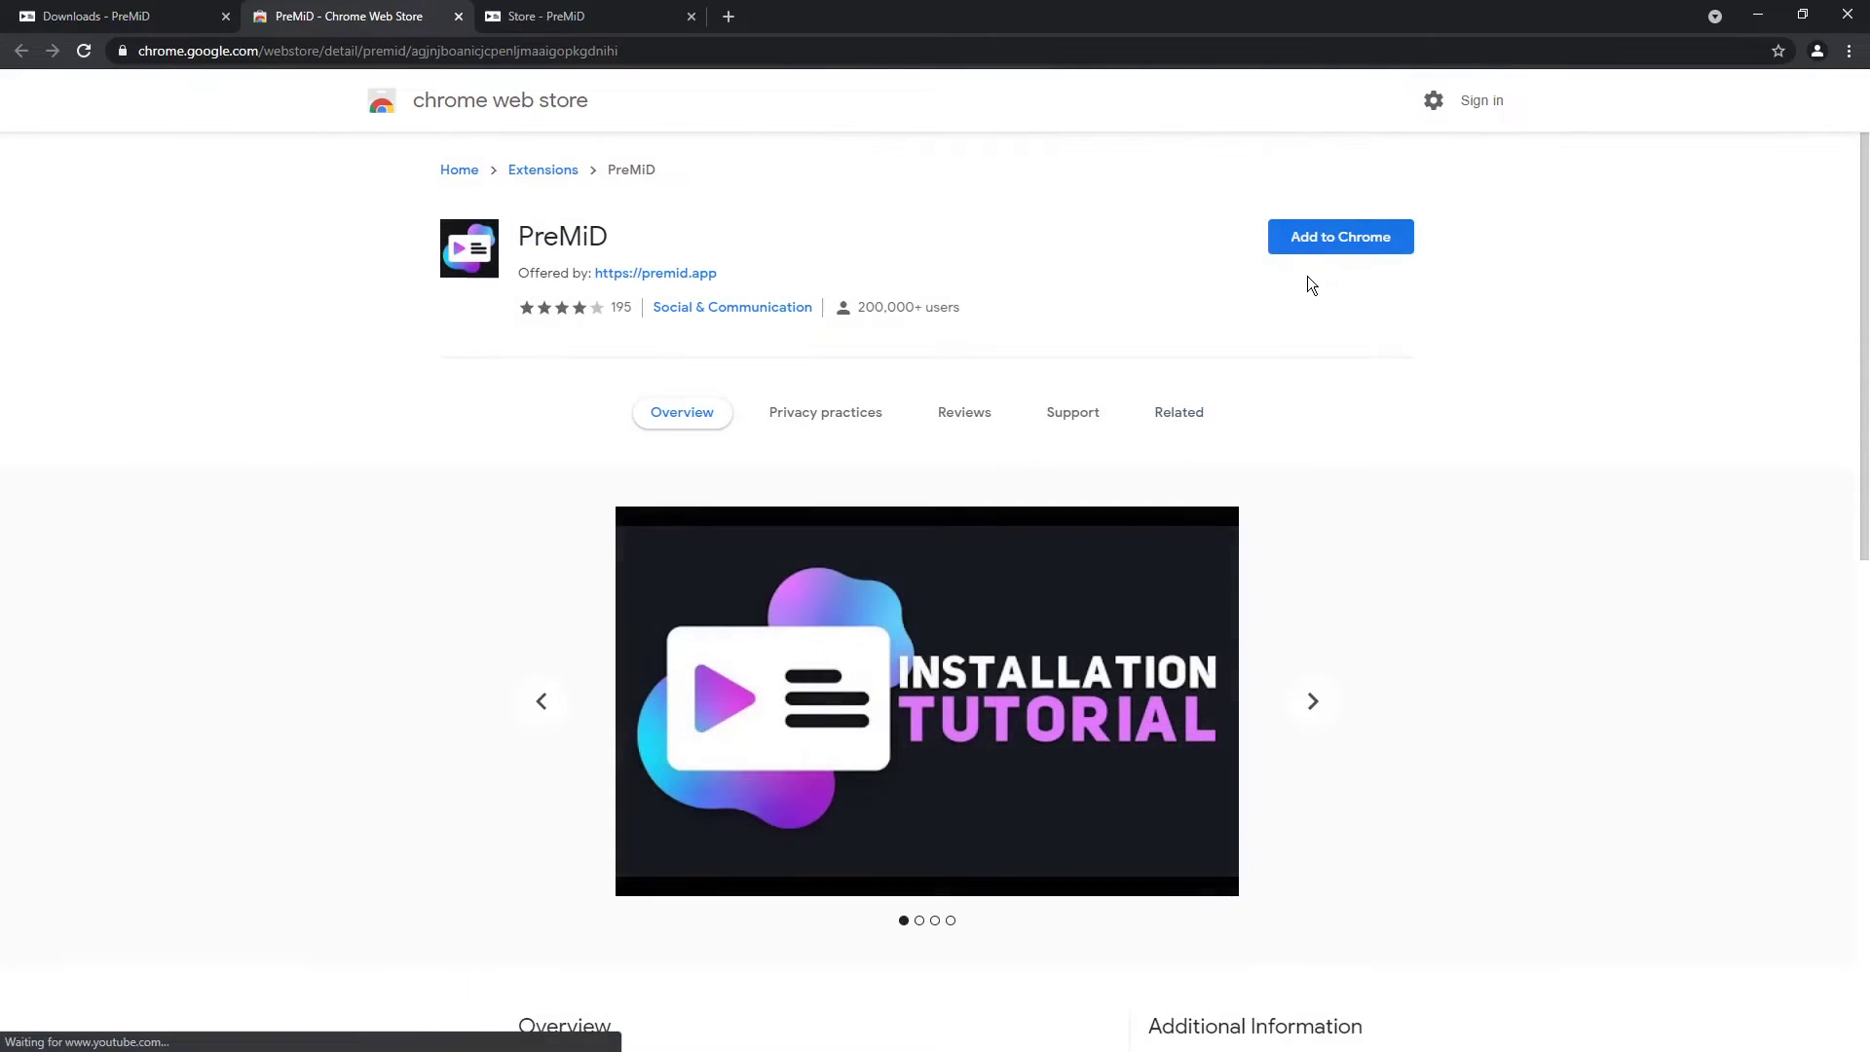
left_click(1336, 238)
left_click(966, 214)
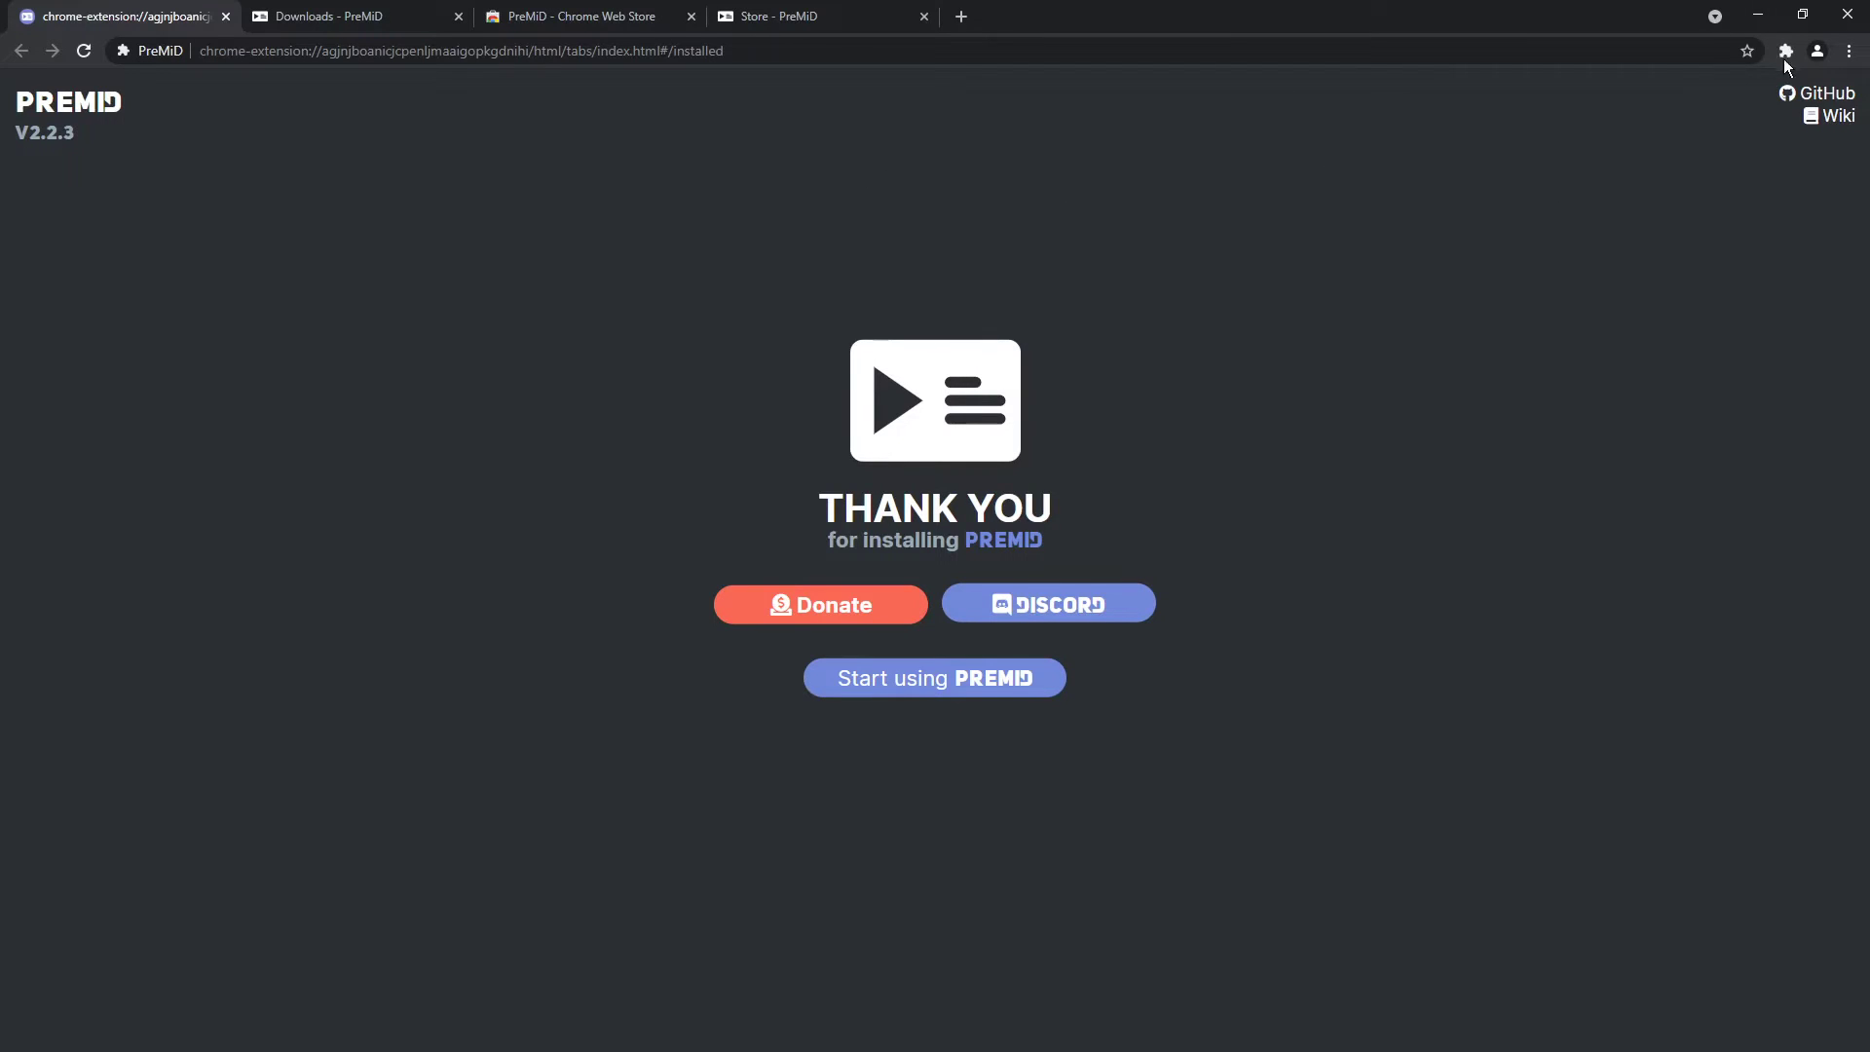
Step: Pin the PreMiD extension to the Chrome toolbar
left_click(1785, 56)
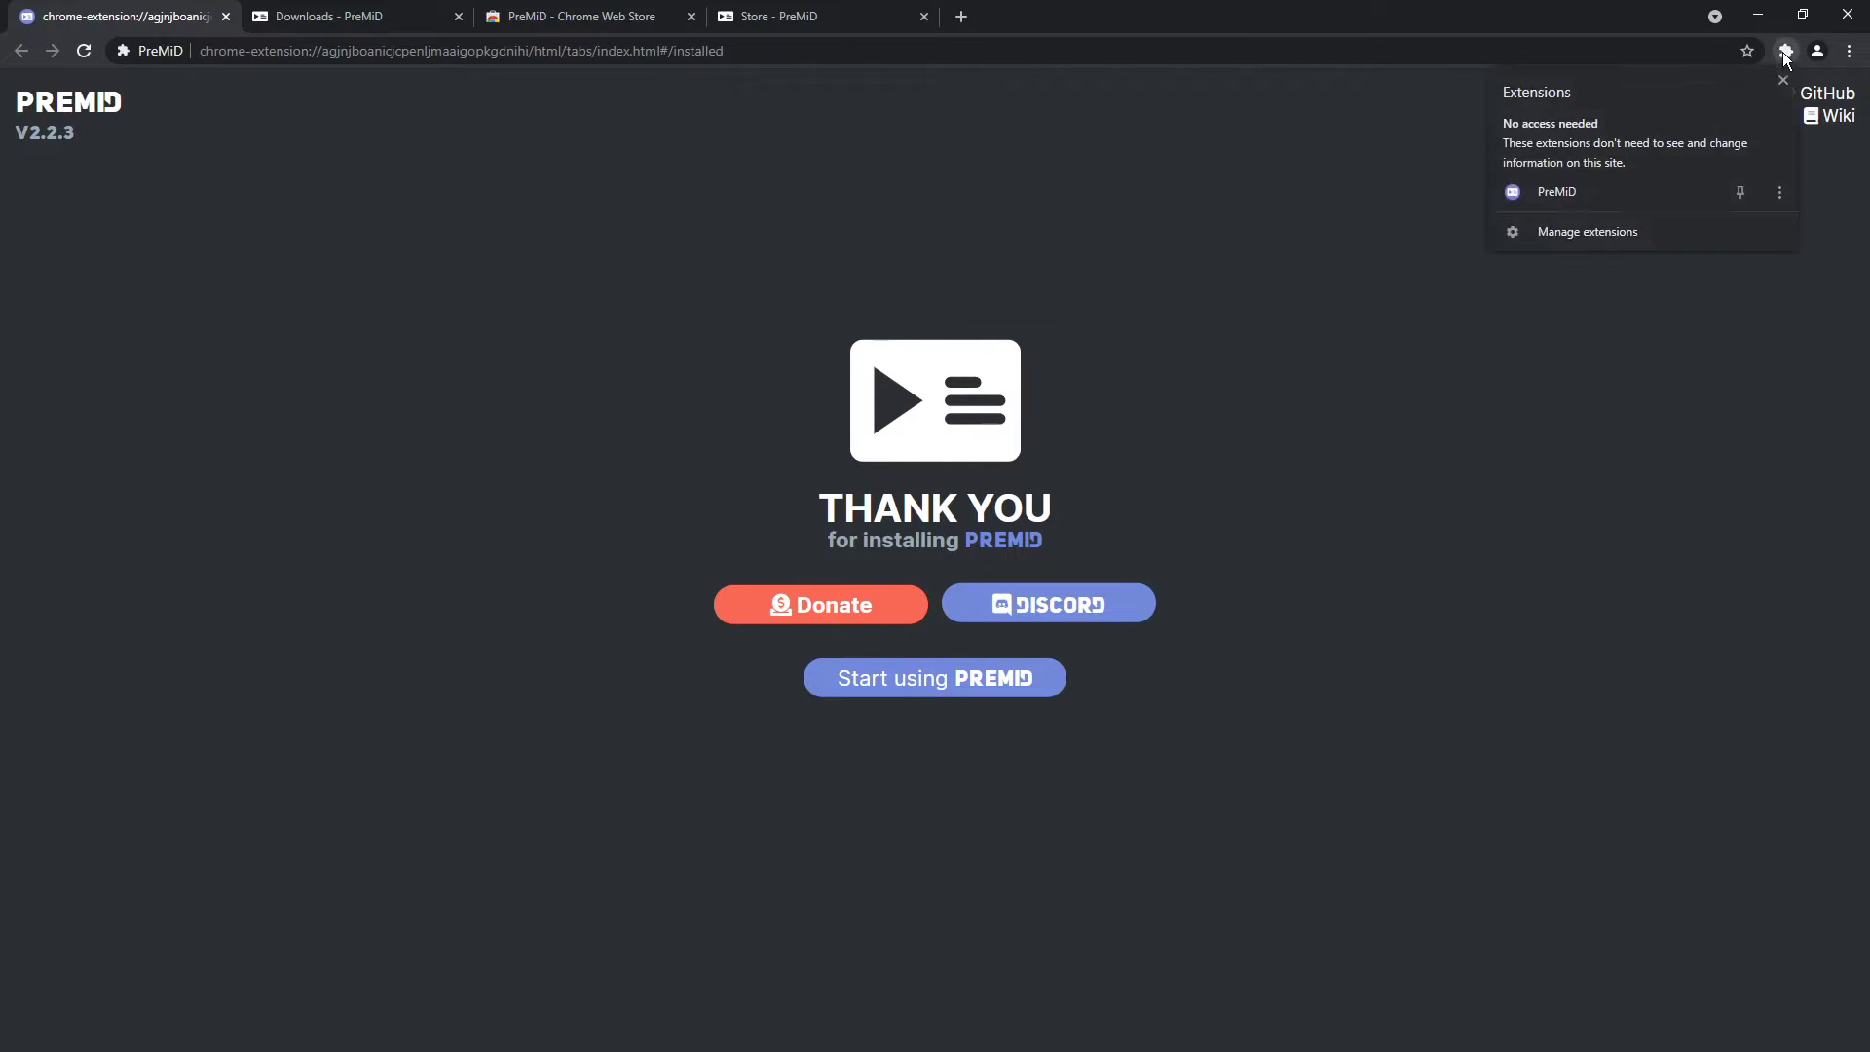
left_click(1742, 191)
left_click(1677, 328)
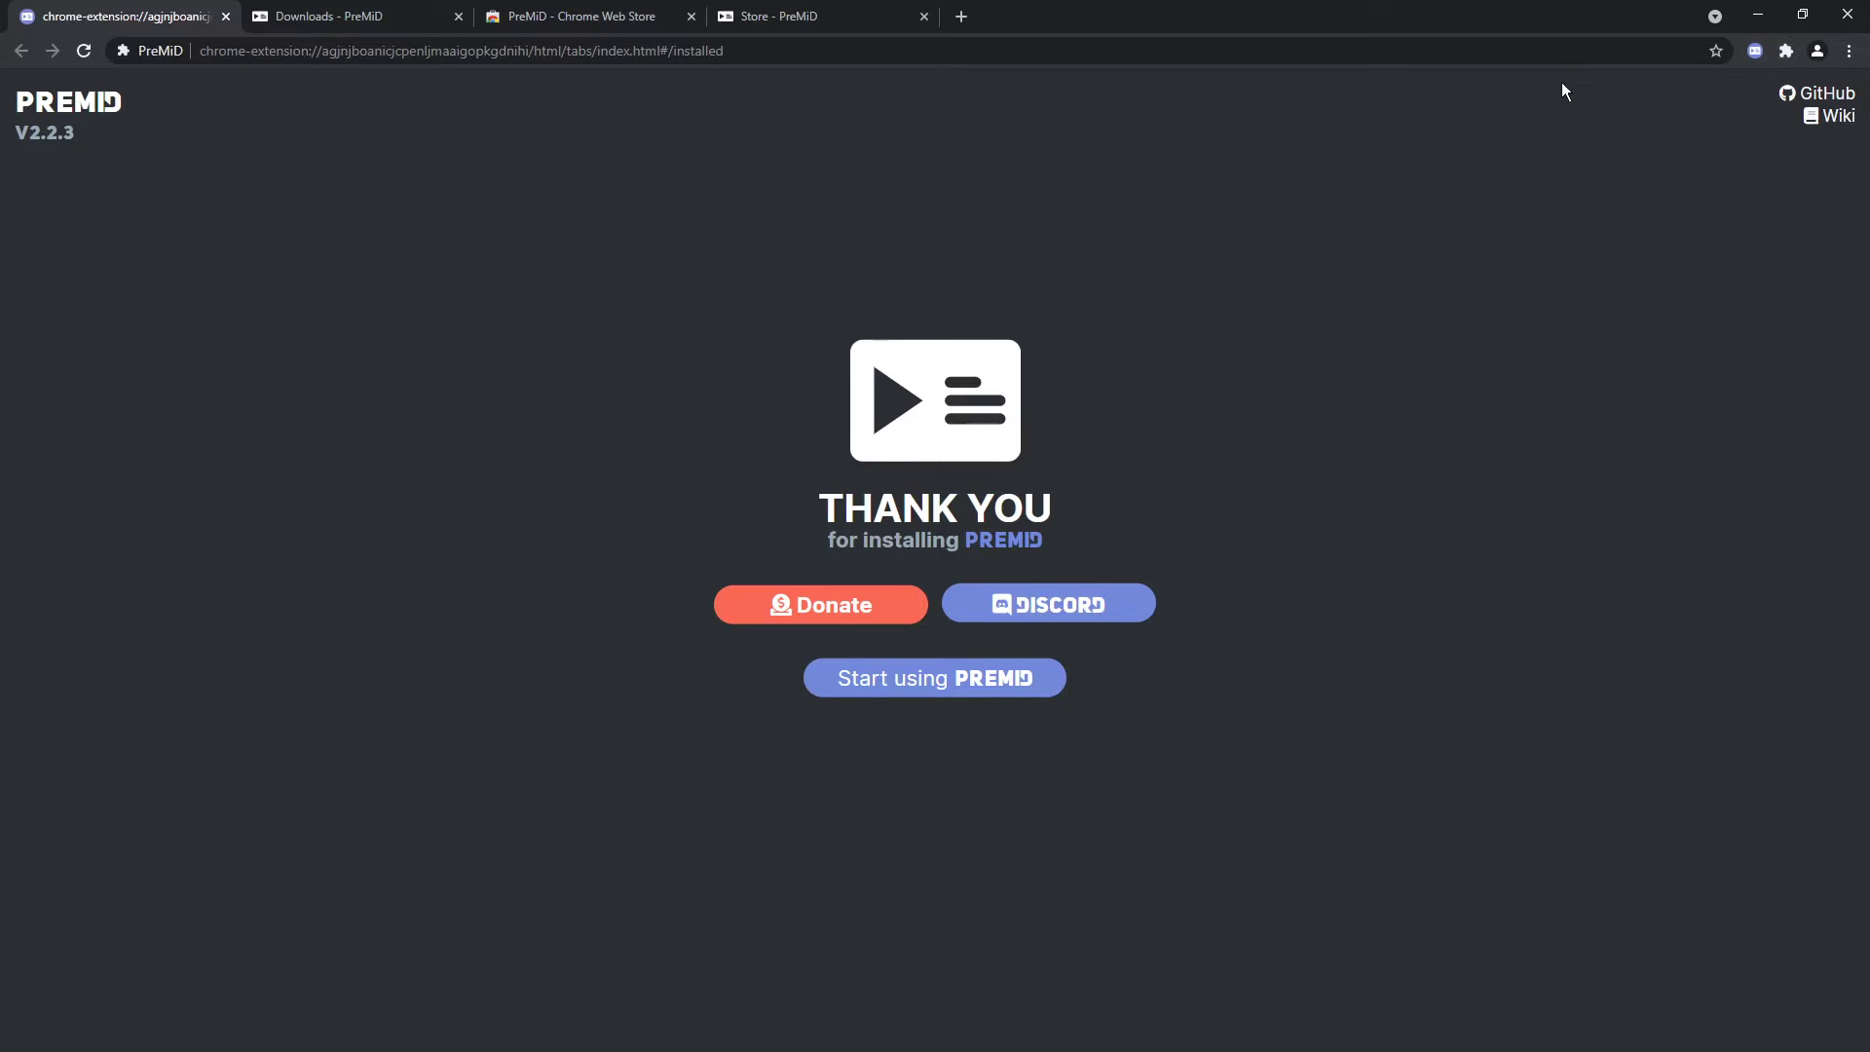
Step: Close the thank-you, Downloads and Web Store tabs, leaving the PreMiD store
left_click(229, 17)
middle_click(459, 16)
middle_click(292, 15)
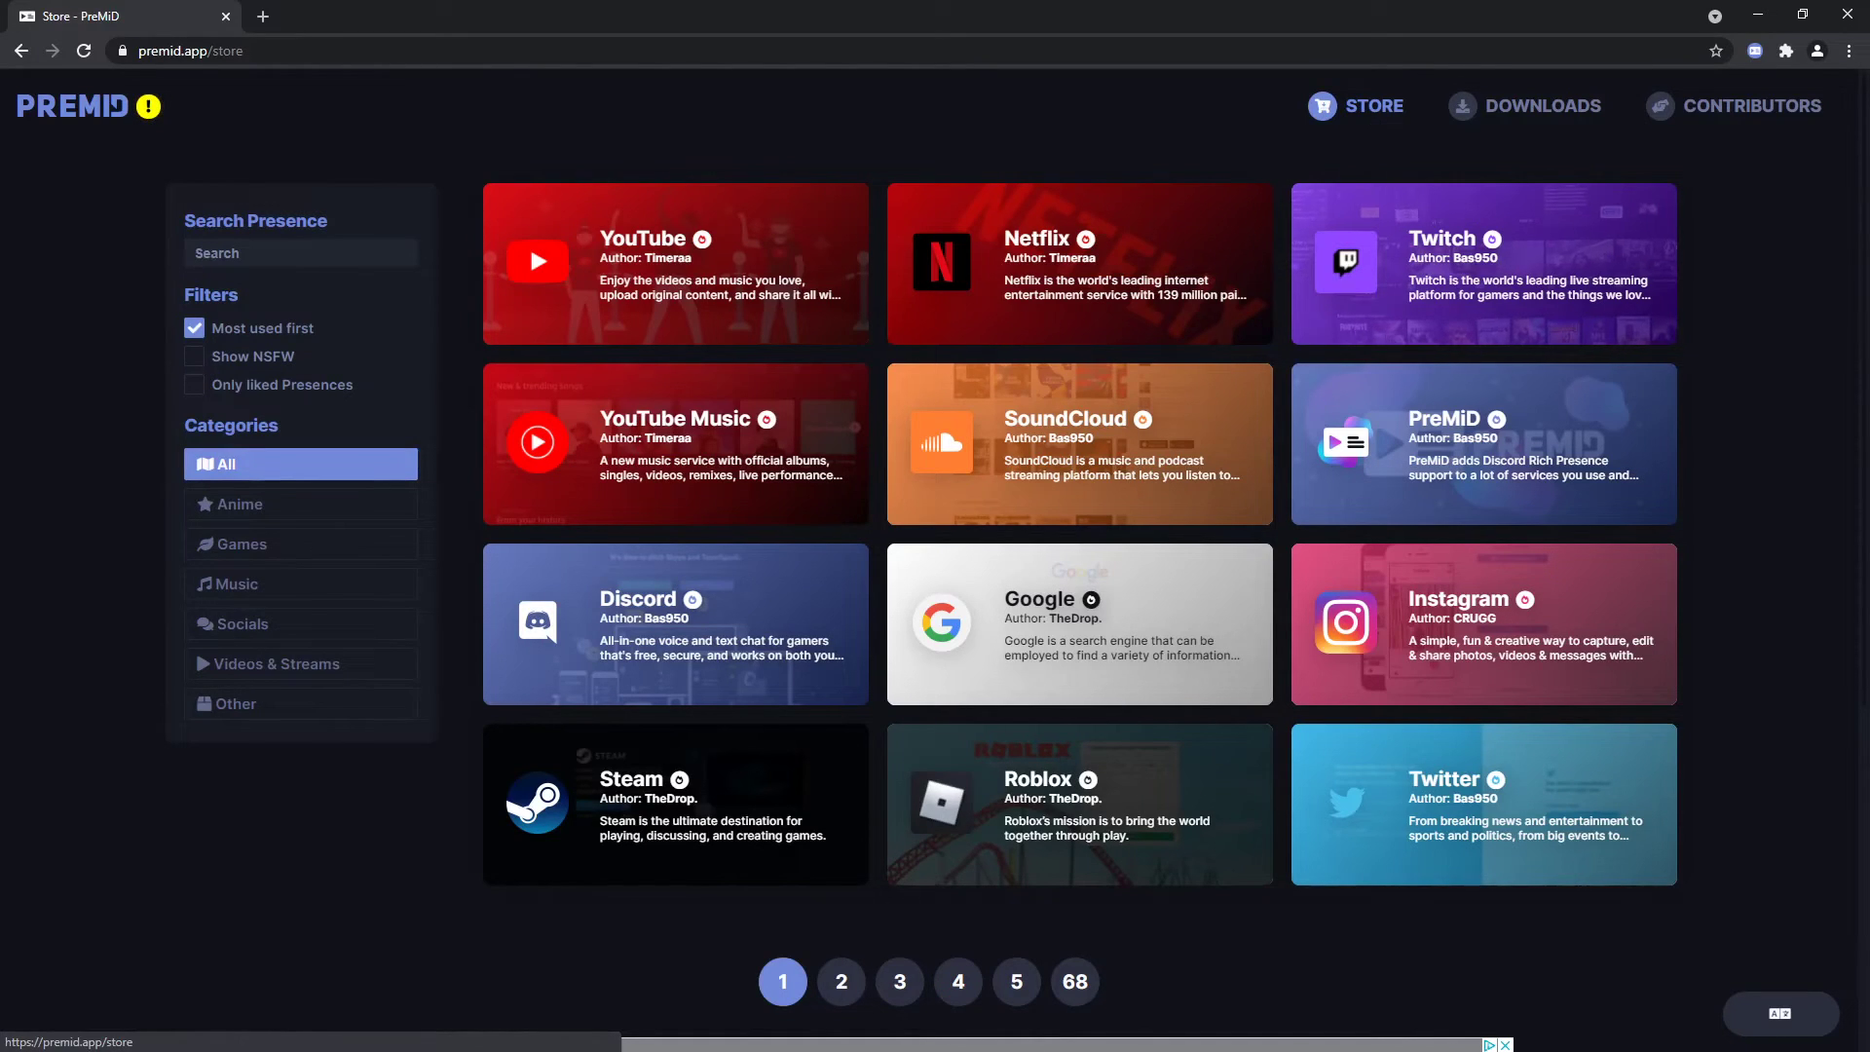
Step: View the PreMiD extension's Presences list, then snap the browser to the left half
left_click(1756, 53)
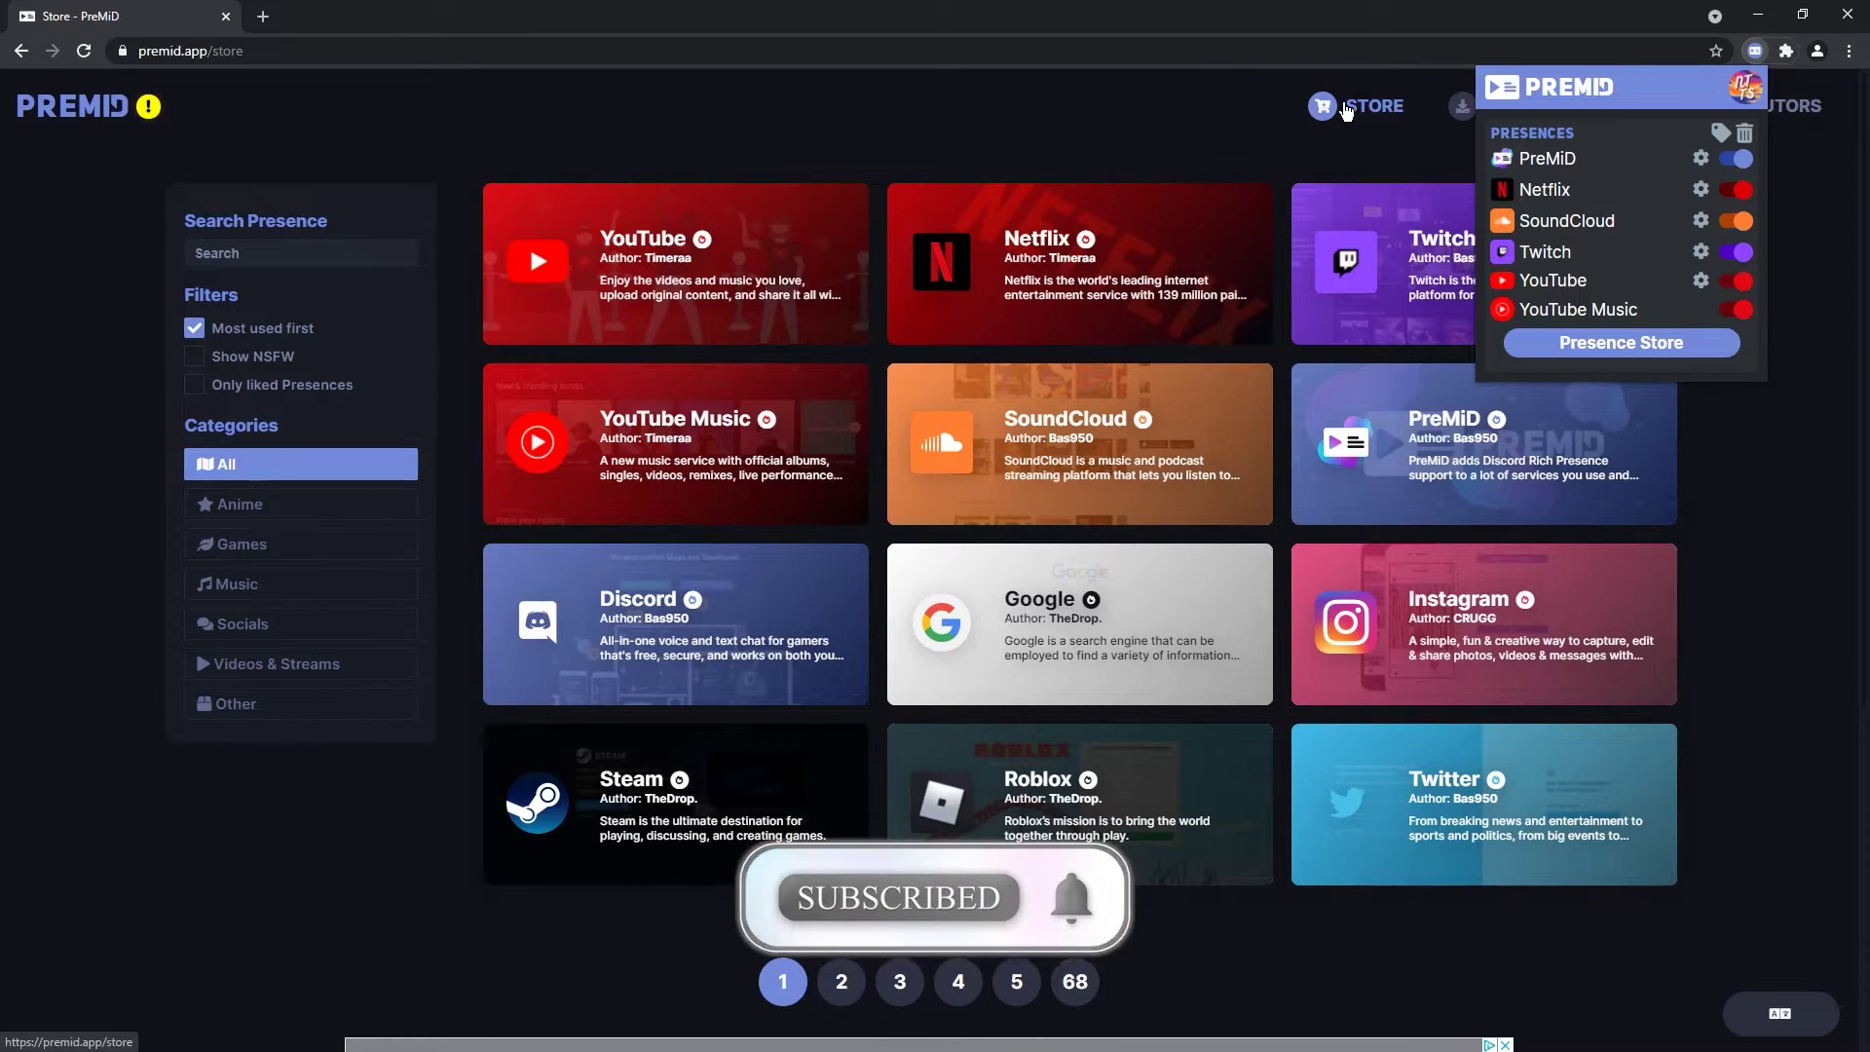
left_click_drag(1241, 18, 14, 366)
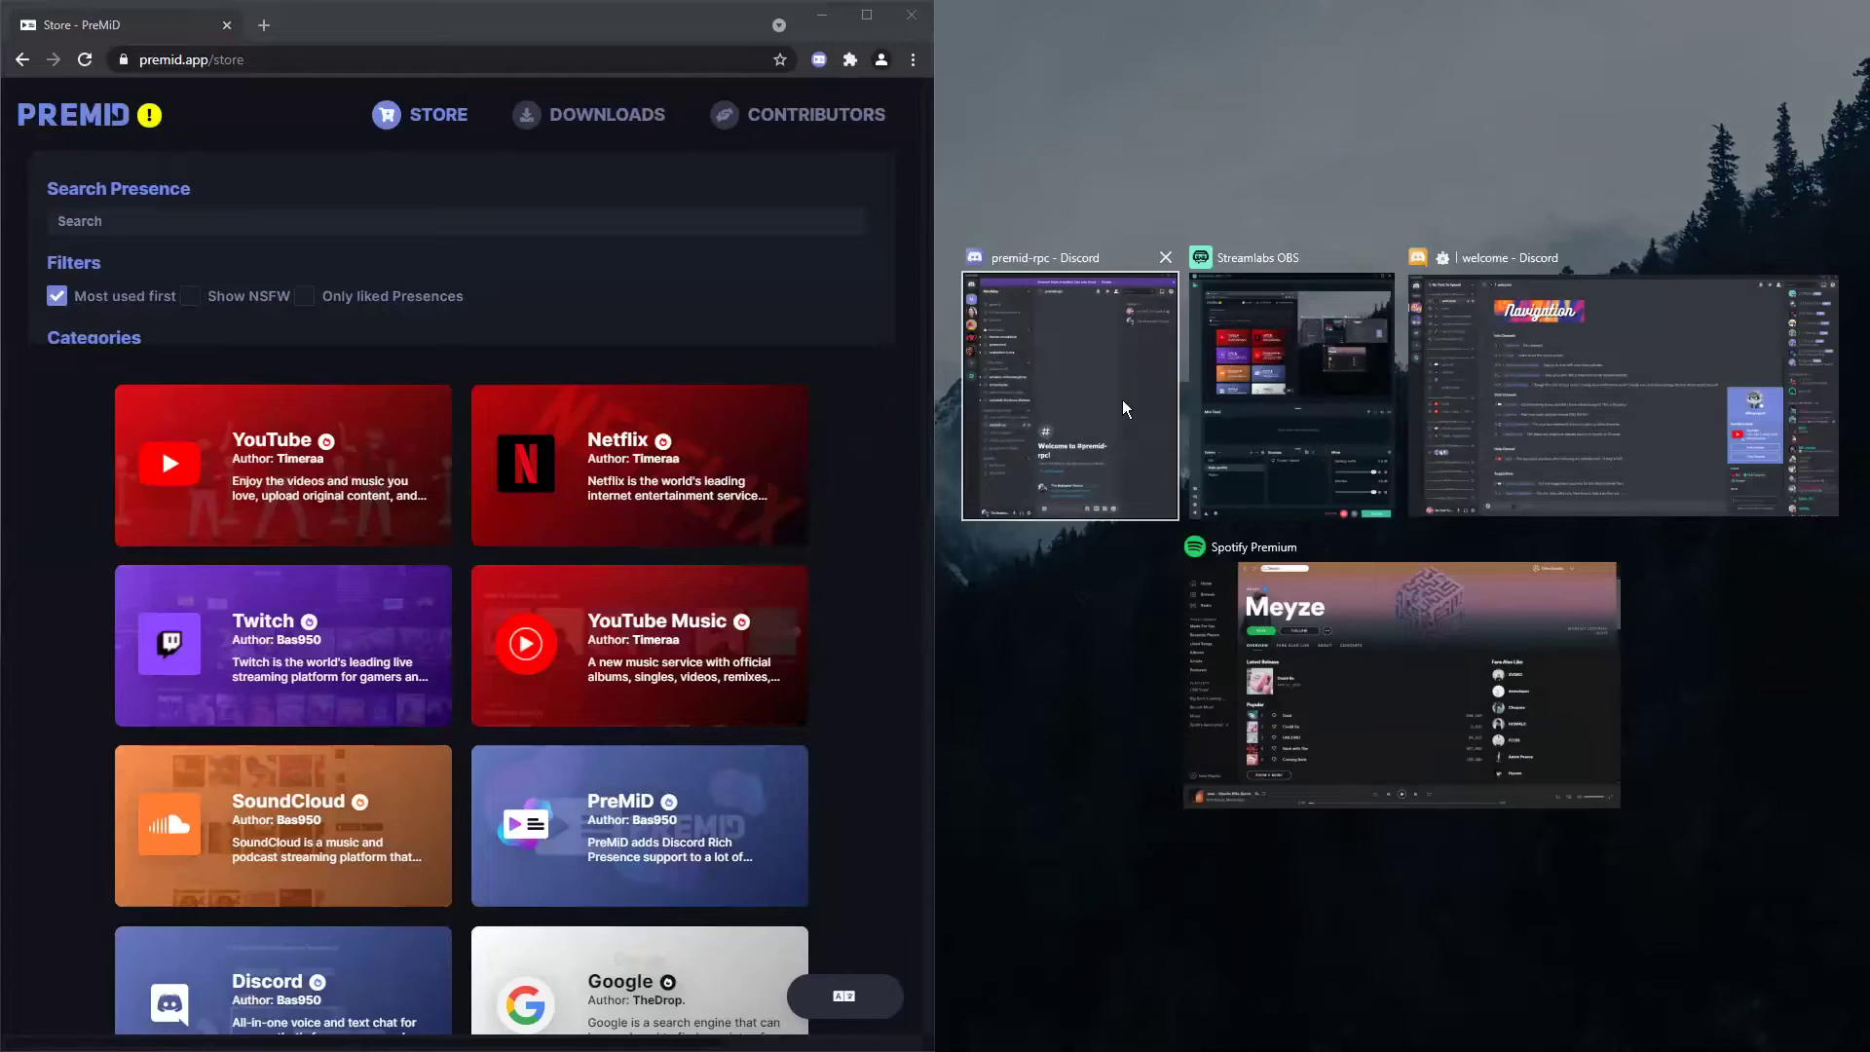
Step: Snap Discord to the right half, reload it, and open the Netflix presence page
left_click(1633, 328)
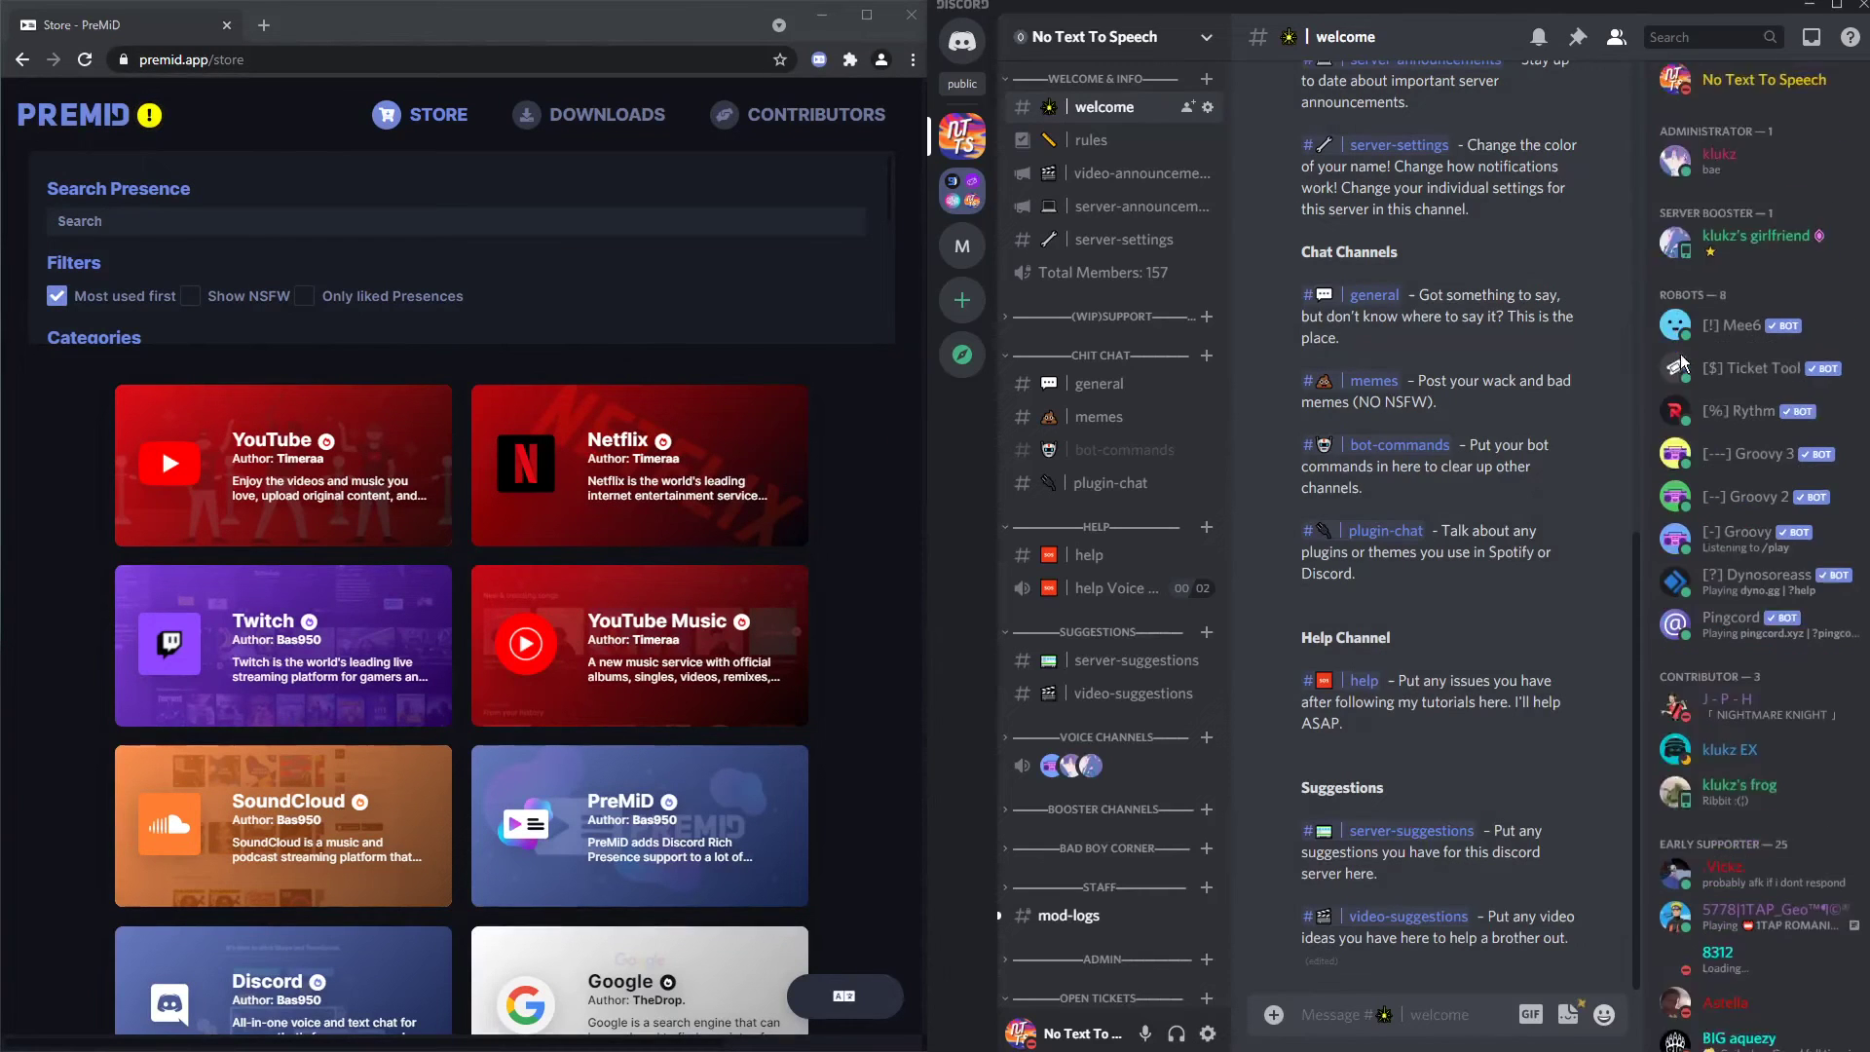
scroll(1680, 365, "up", 1)
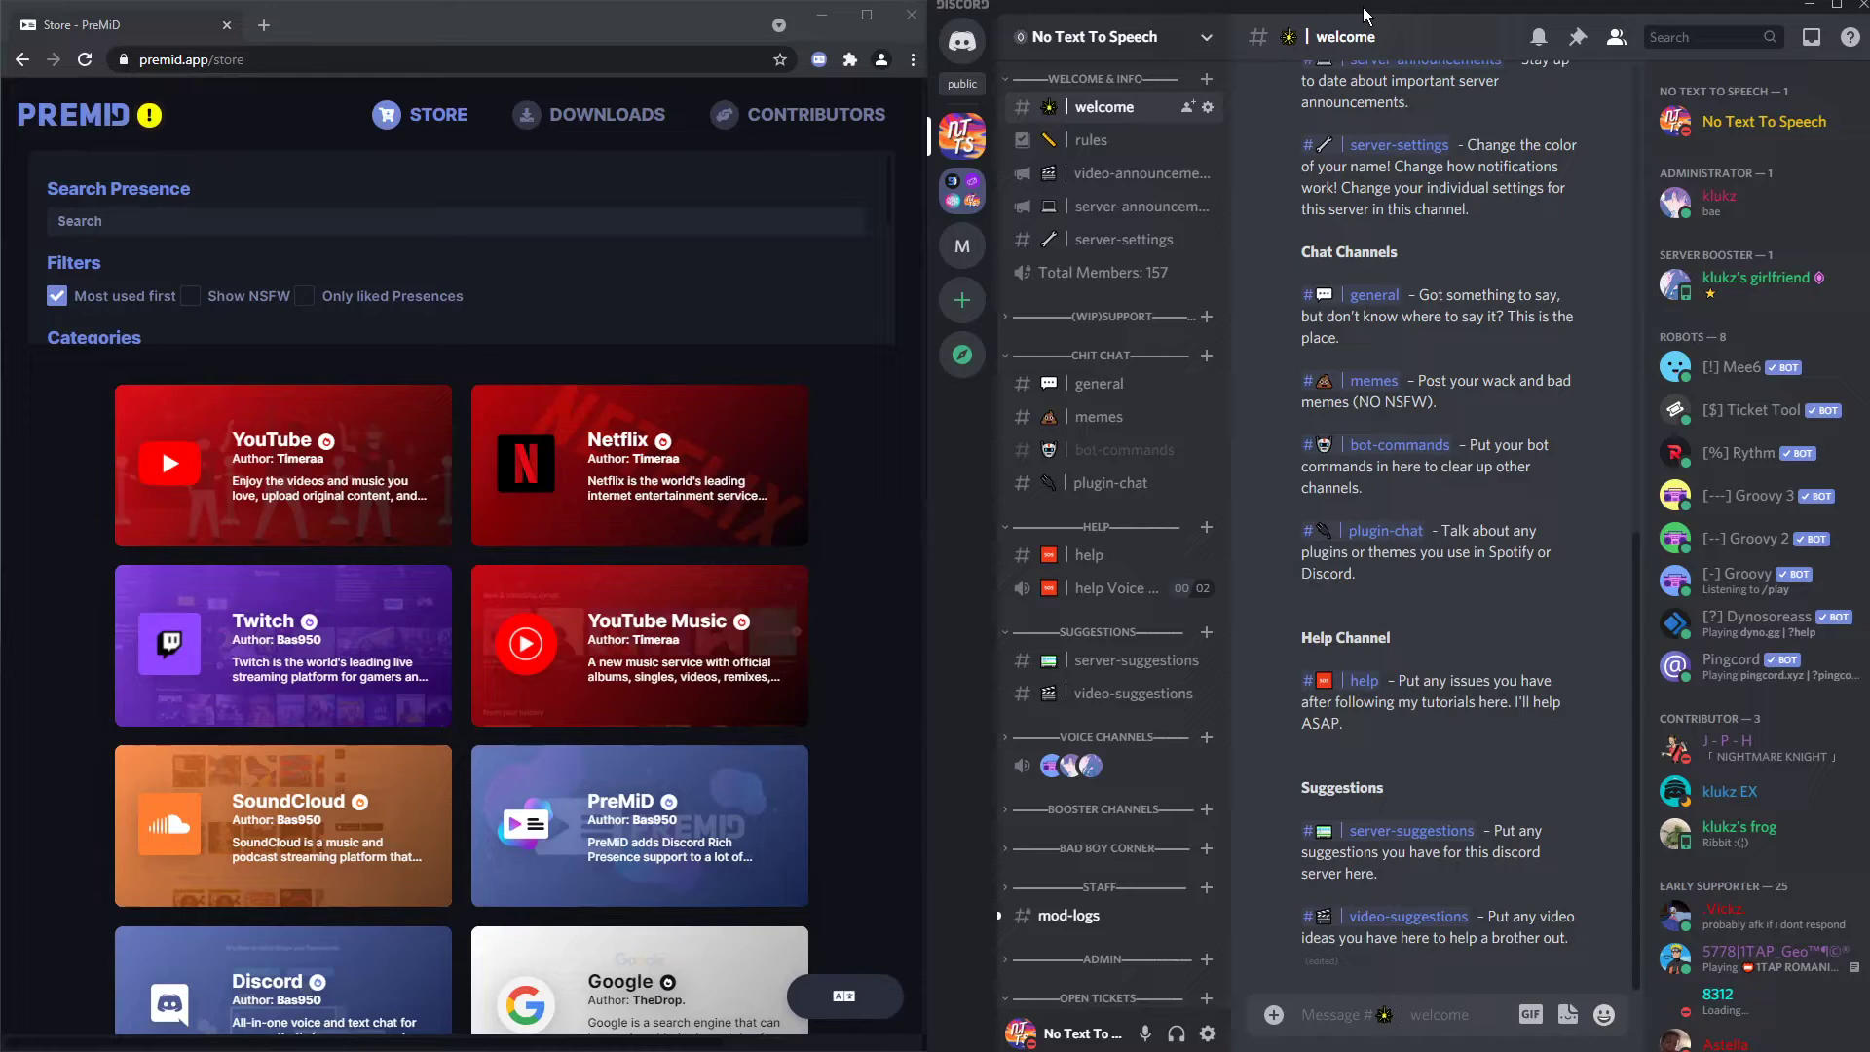
key("ctrl+r")
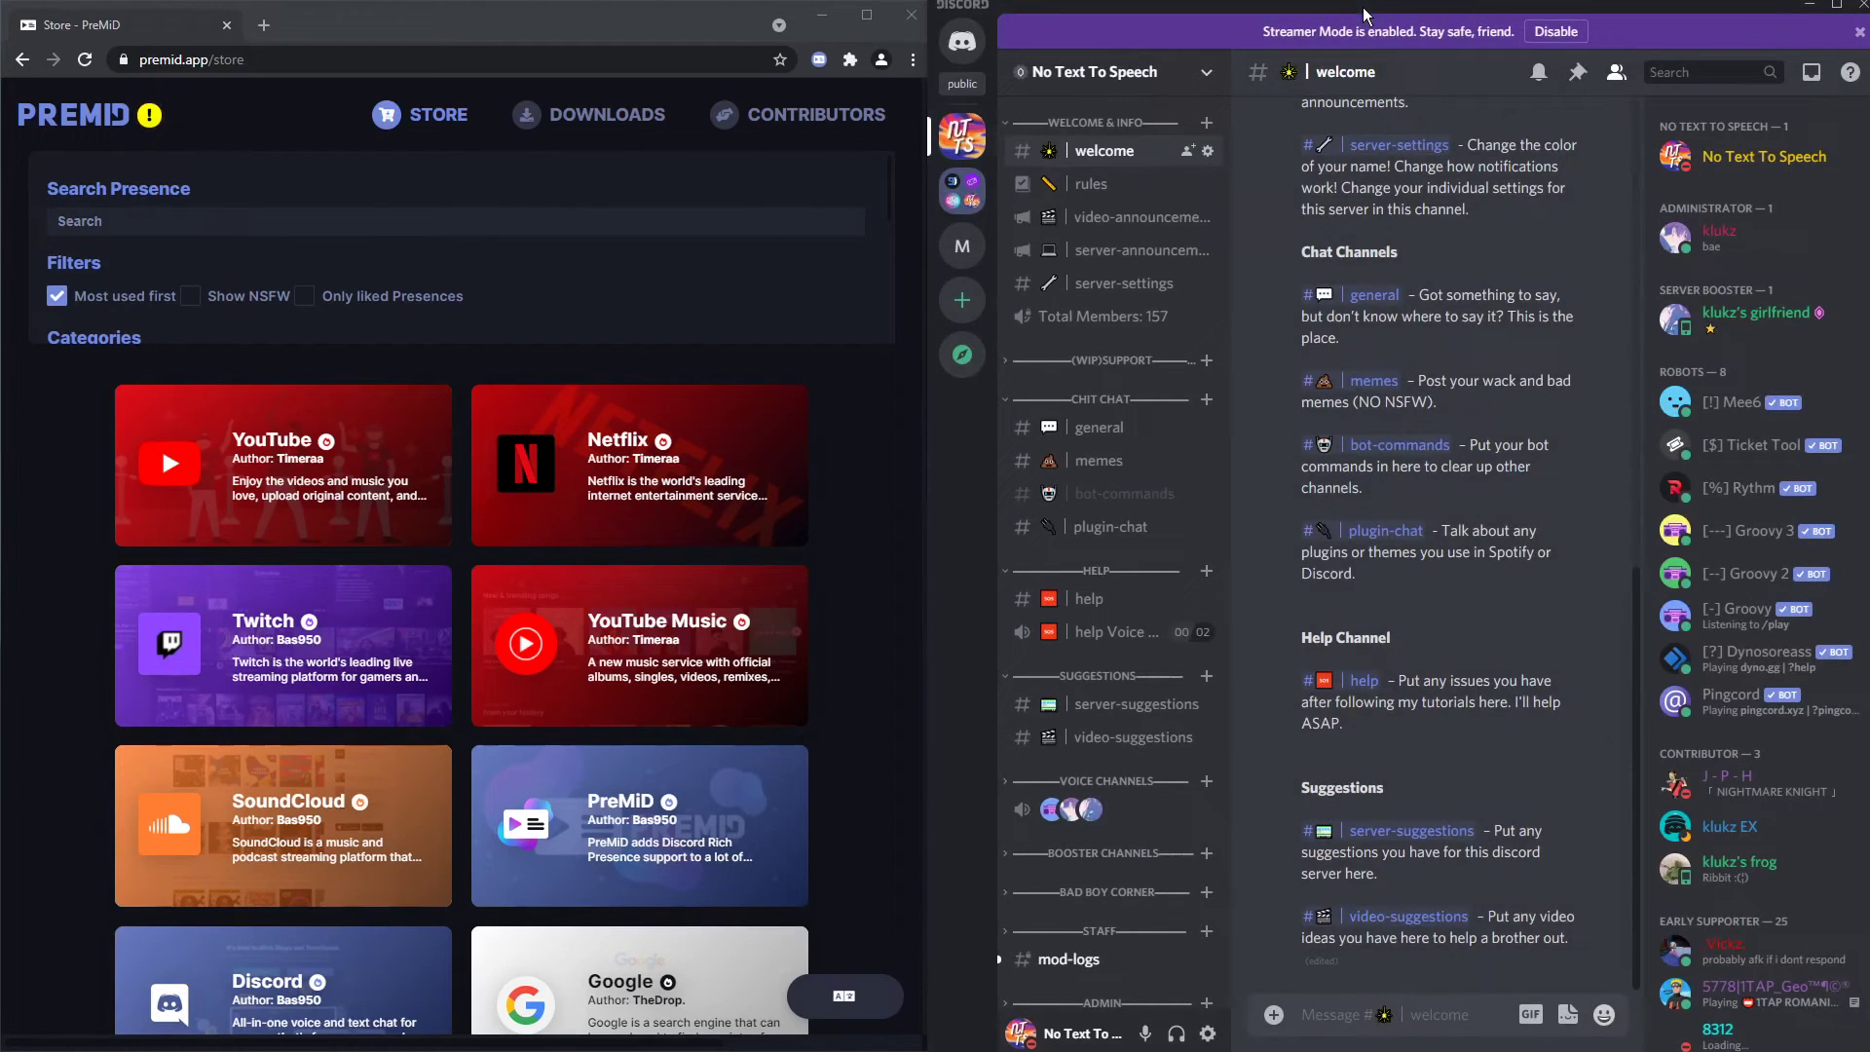
left_click(696, 24)
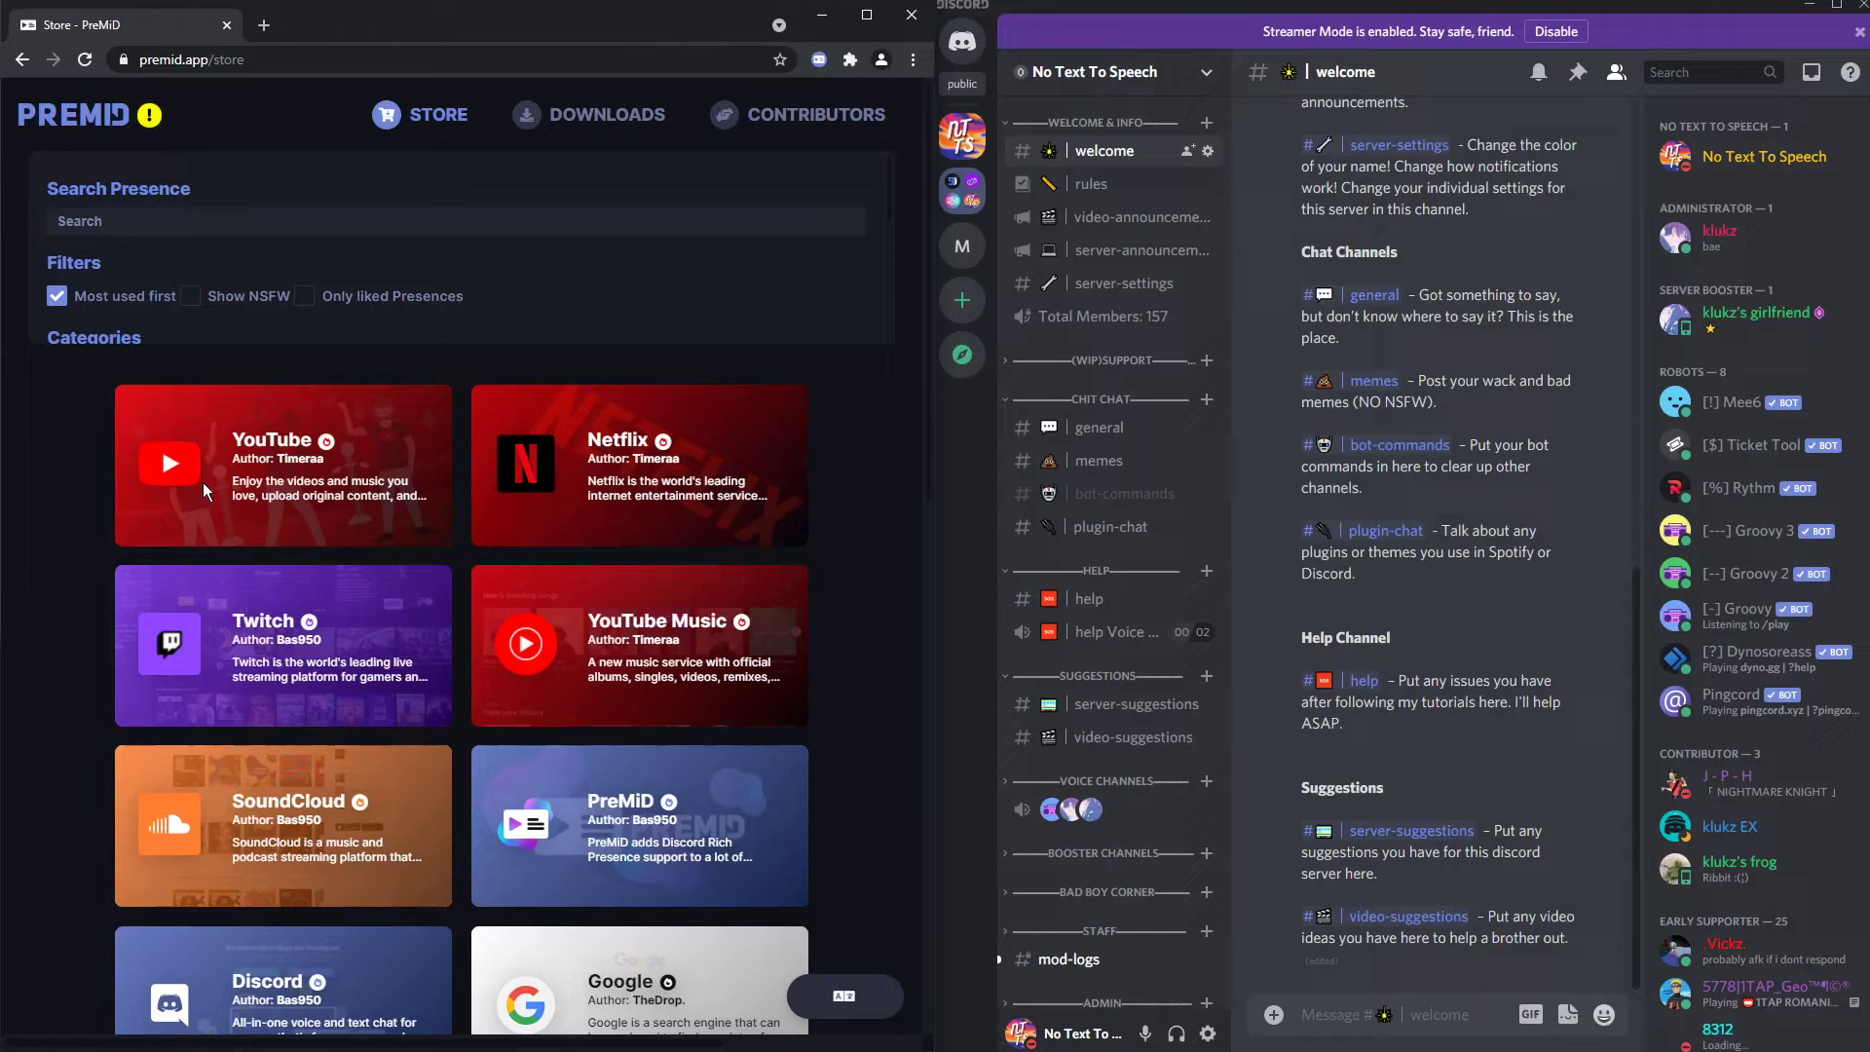
left_click(815, 59)
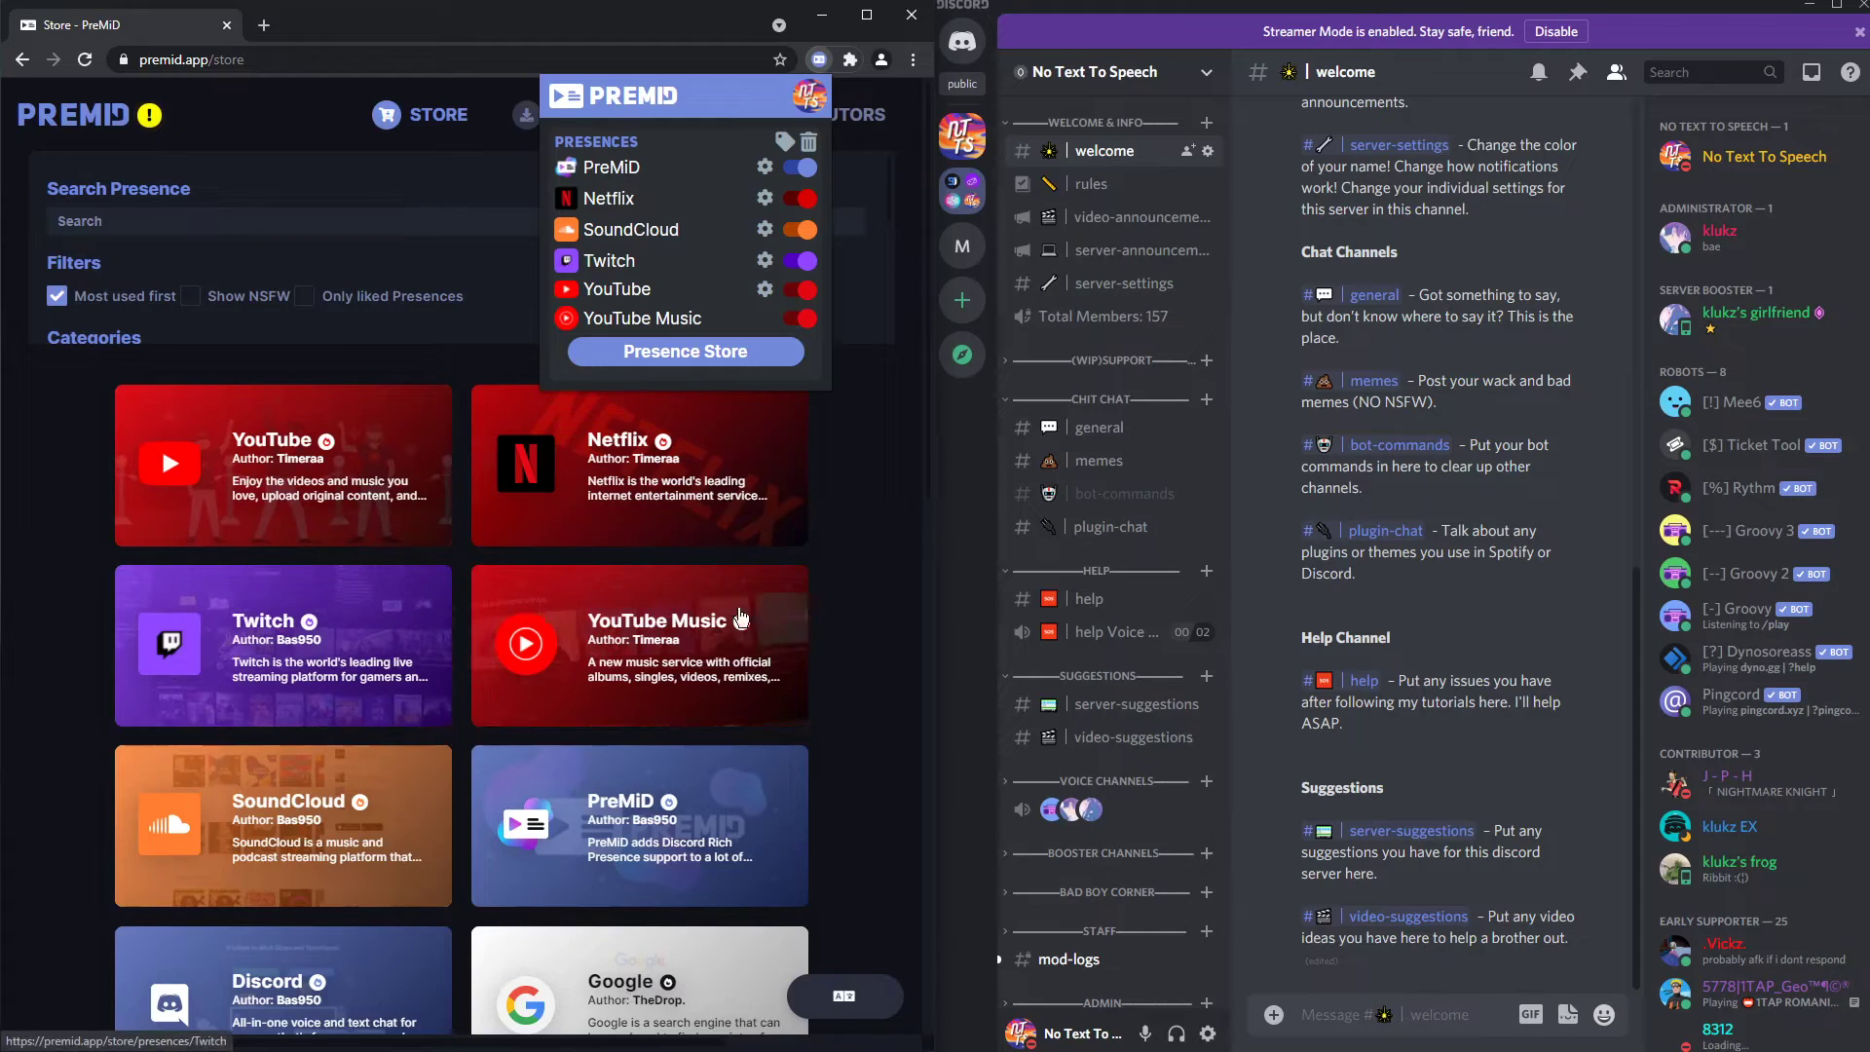
left_click(618, 443)
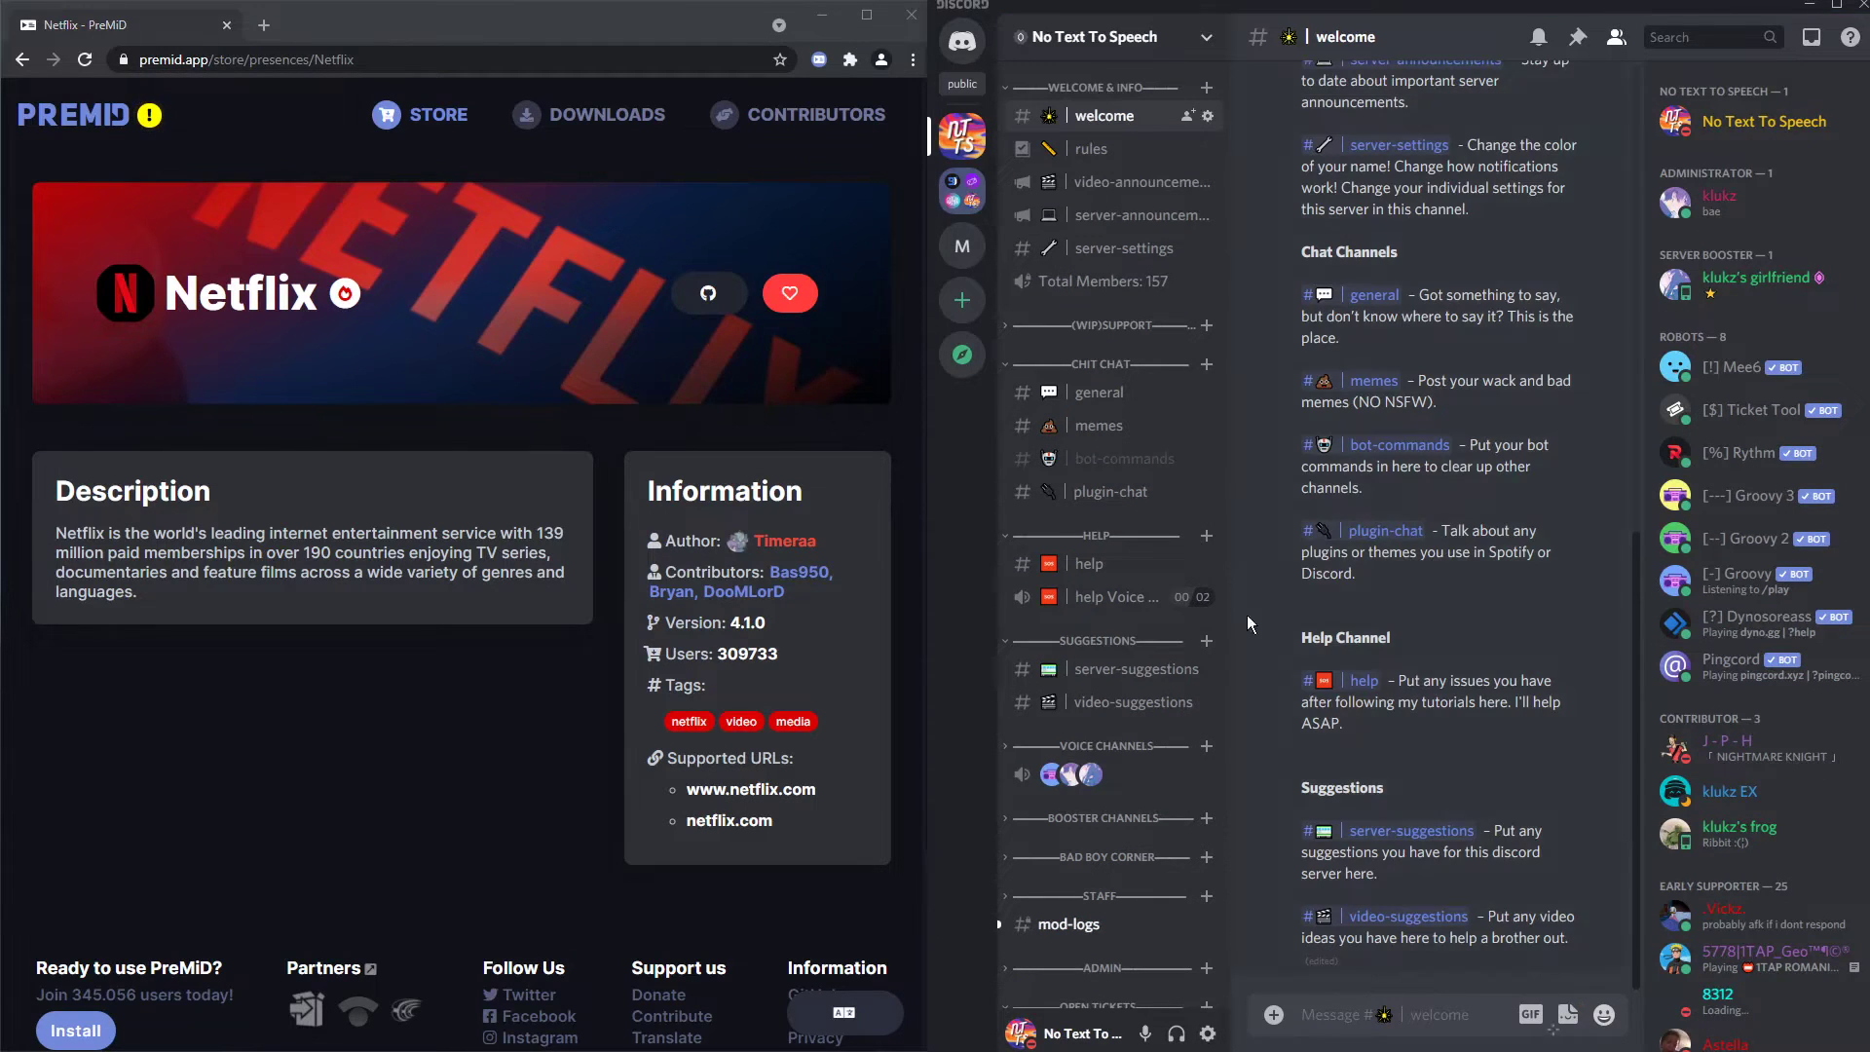
Step: Toggle 'Display currently running game' off and back on in Discord's activity settings
left_click(1210, 1034)
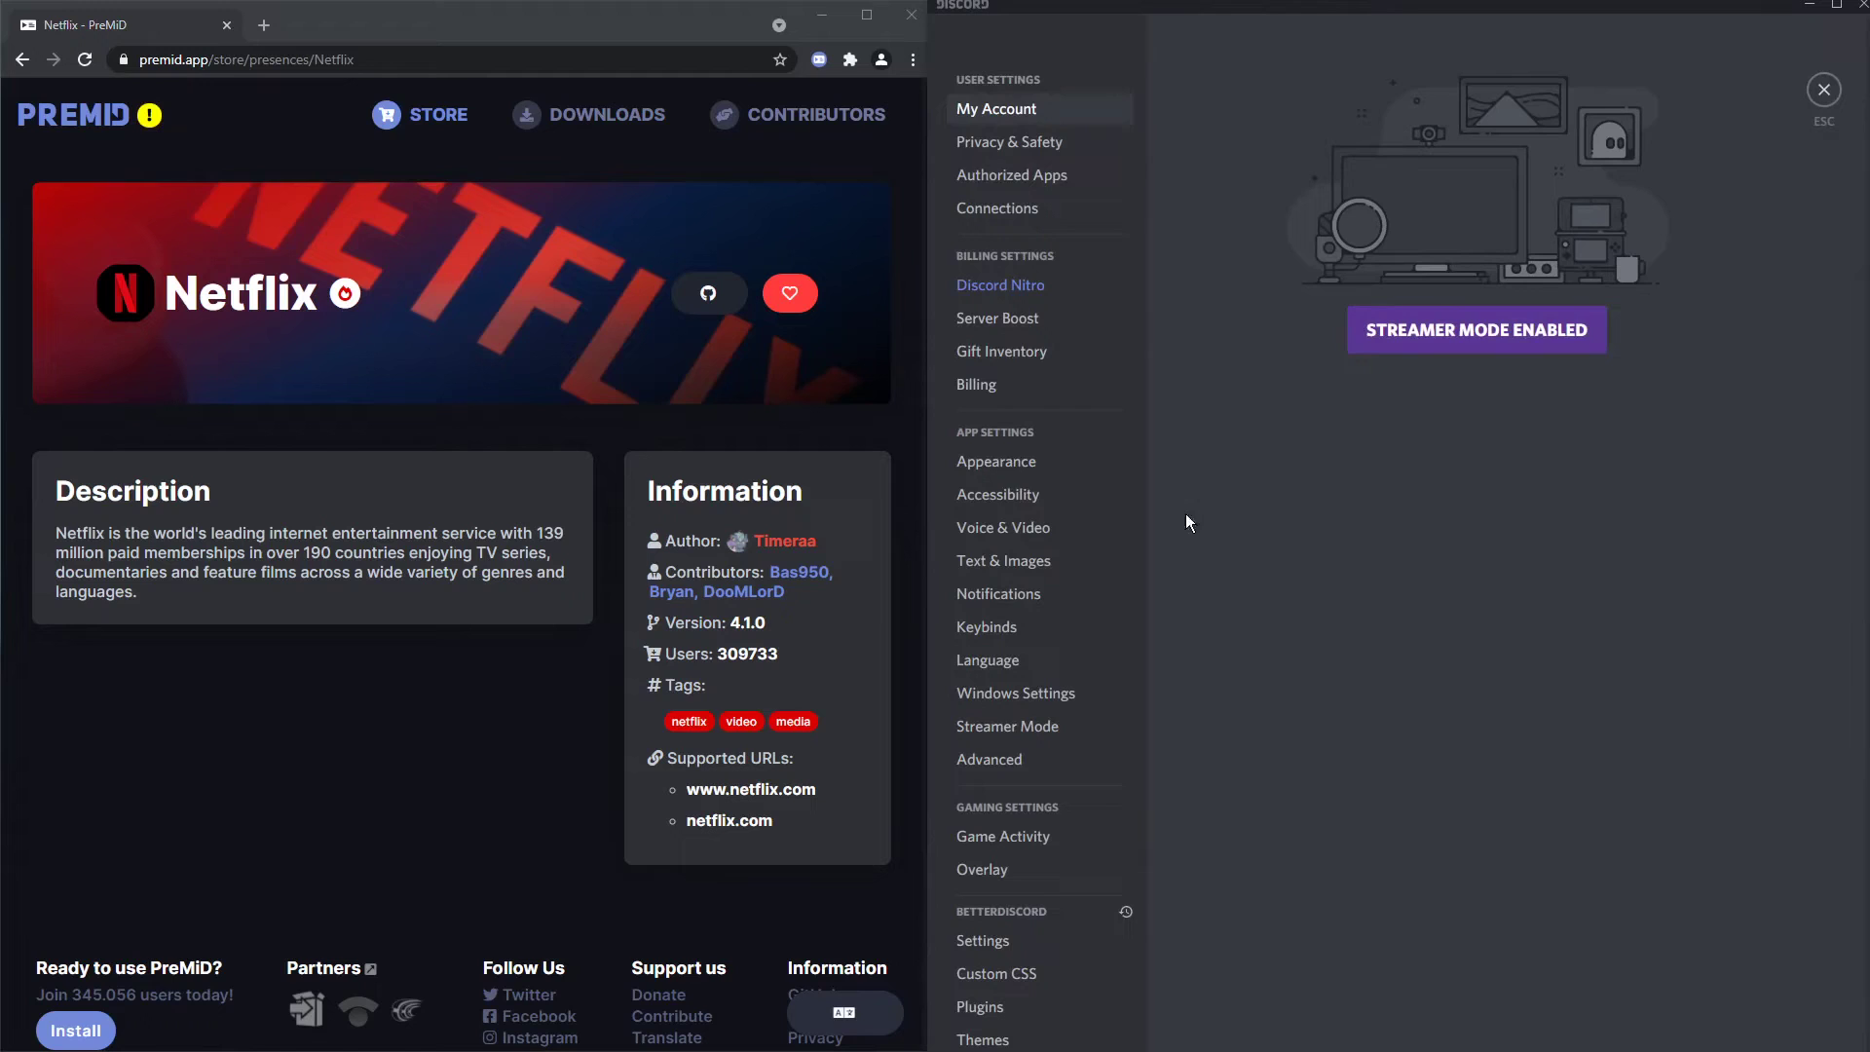
left_click(1008, 838)
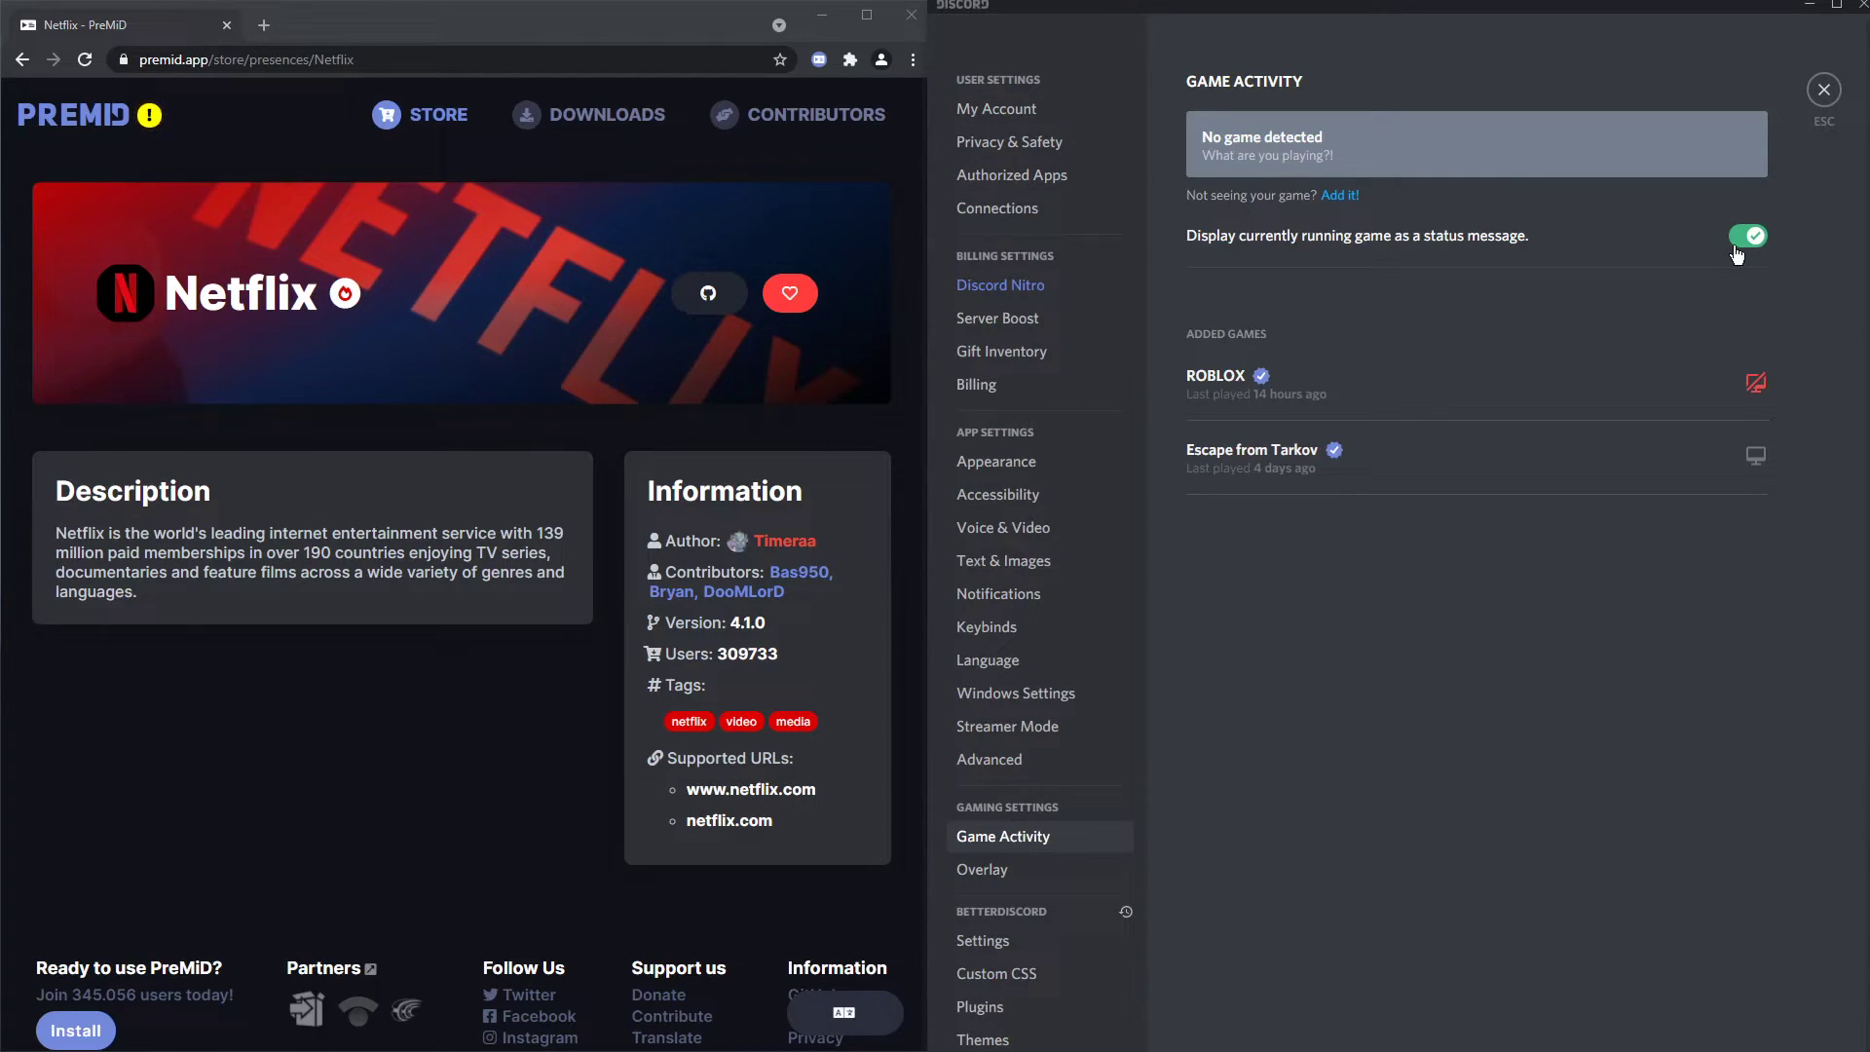
left_click(1747, 237)
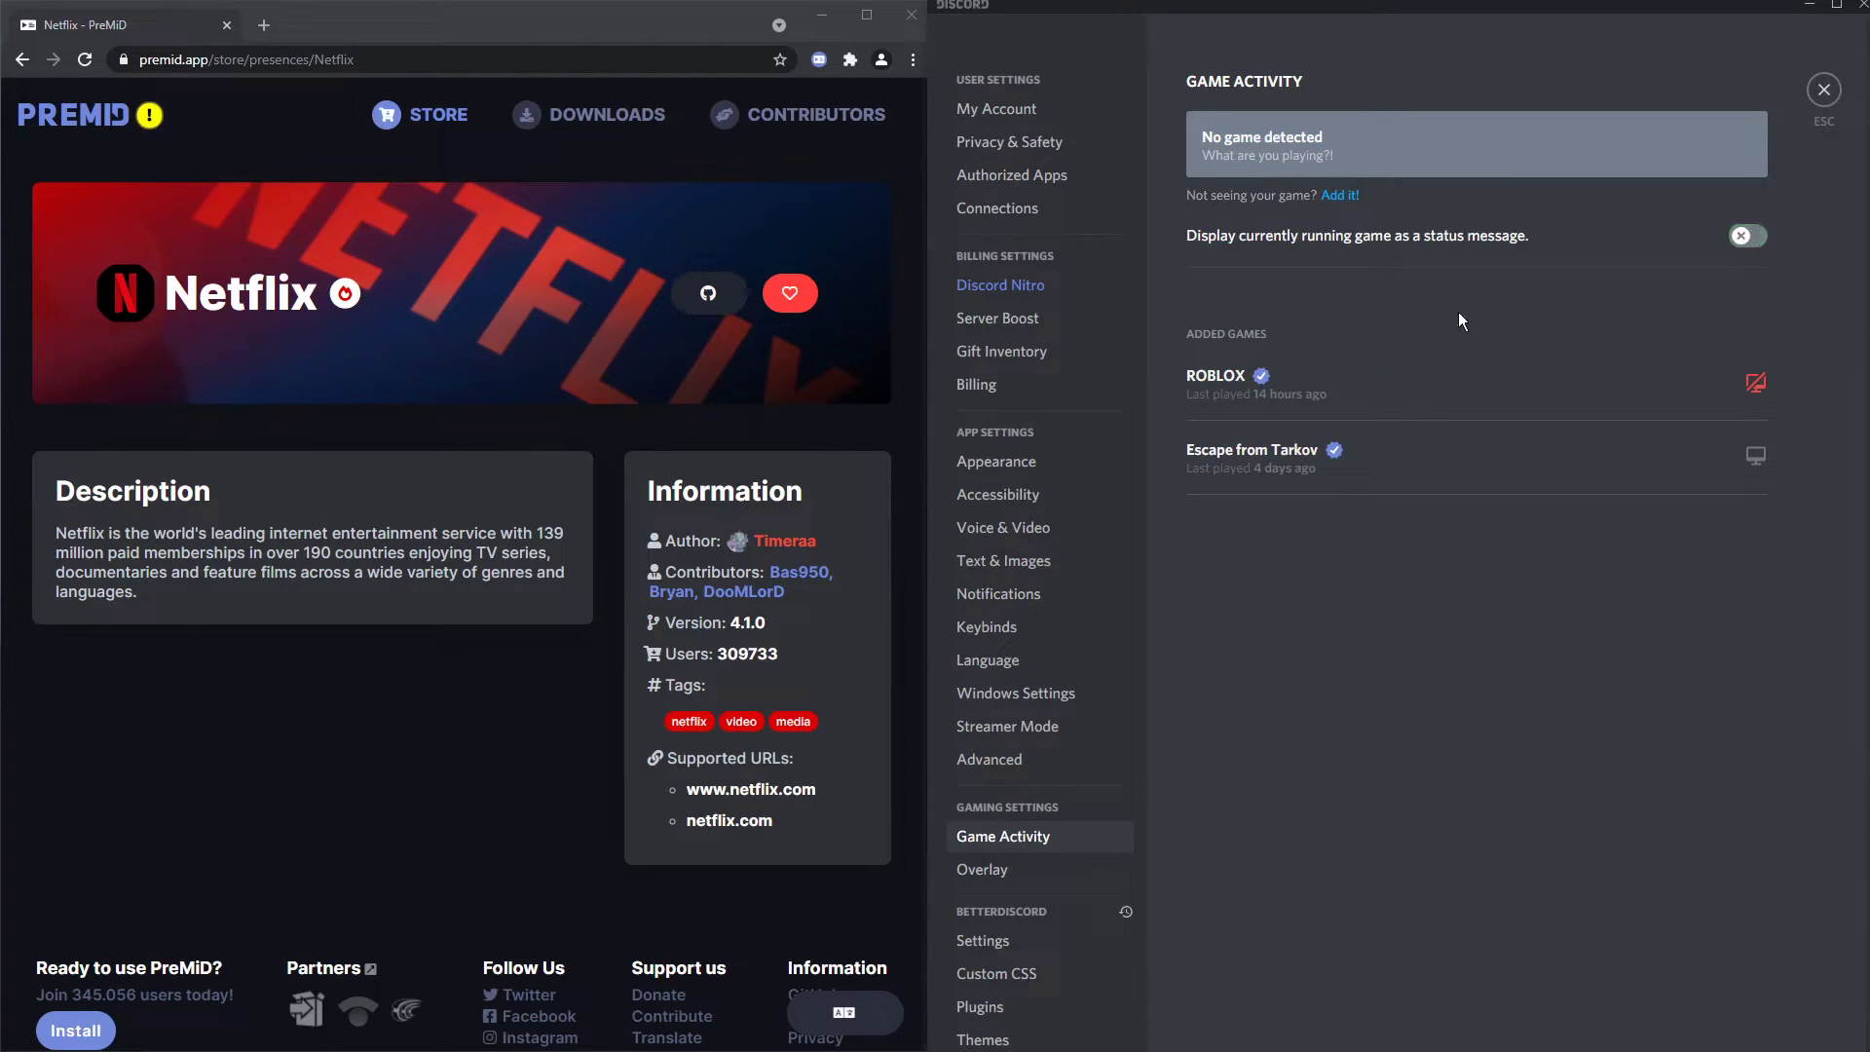
left_click(1747, 237)
left_click(1824, 91)
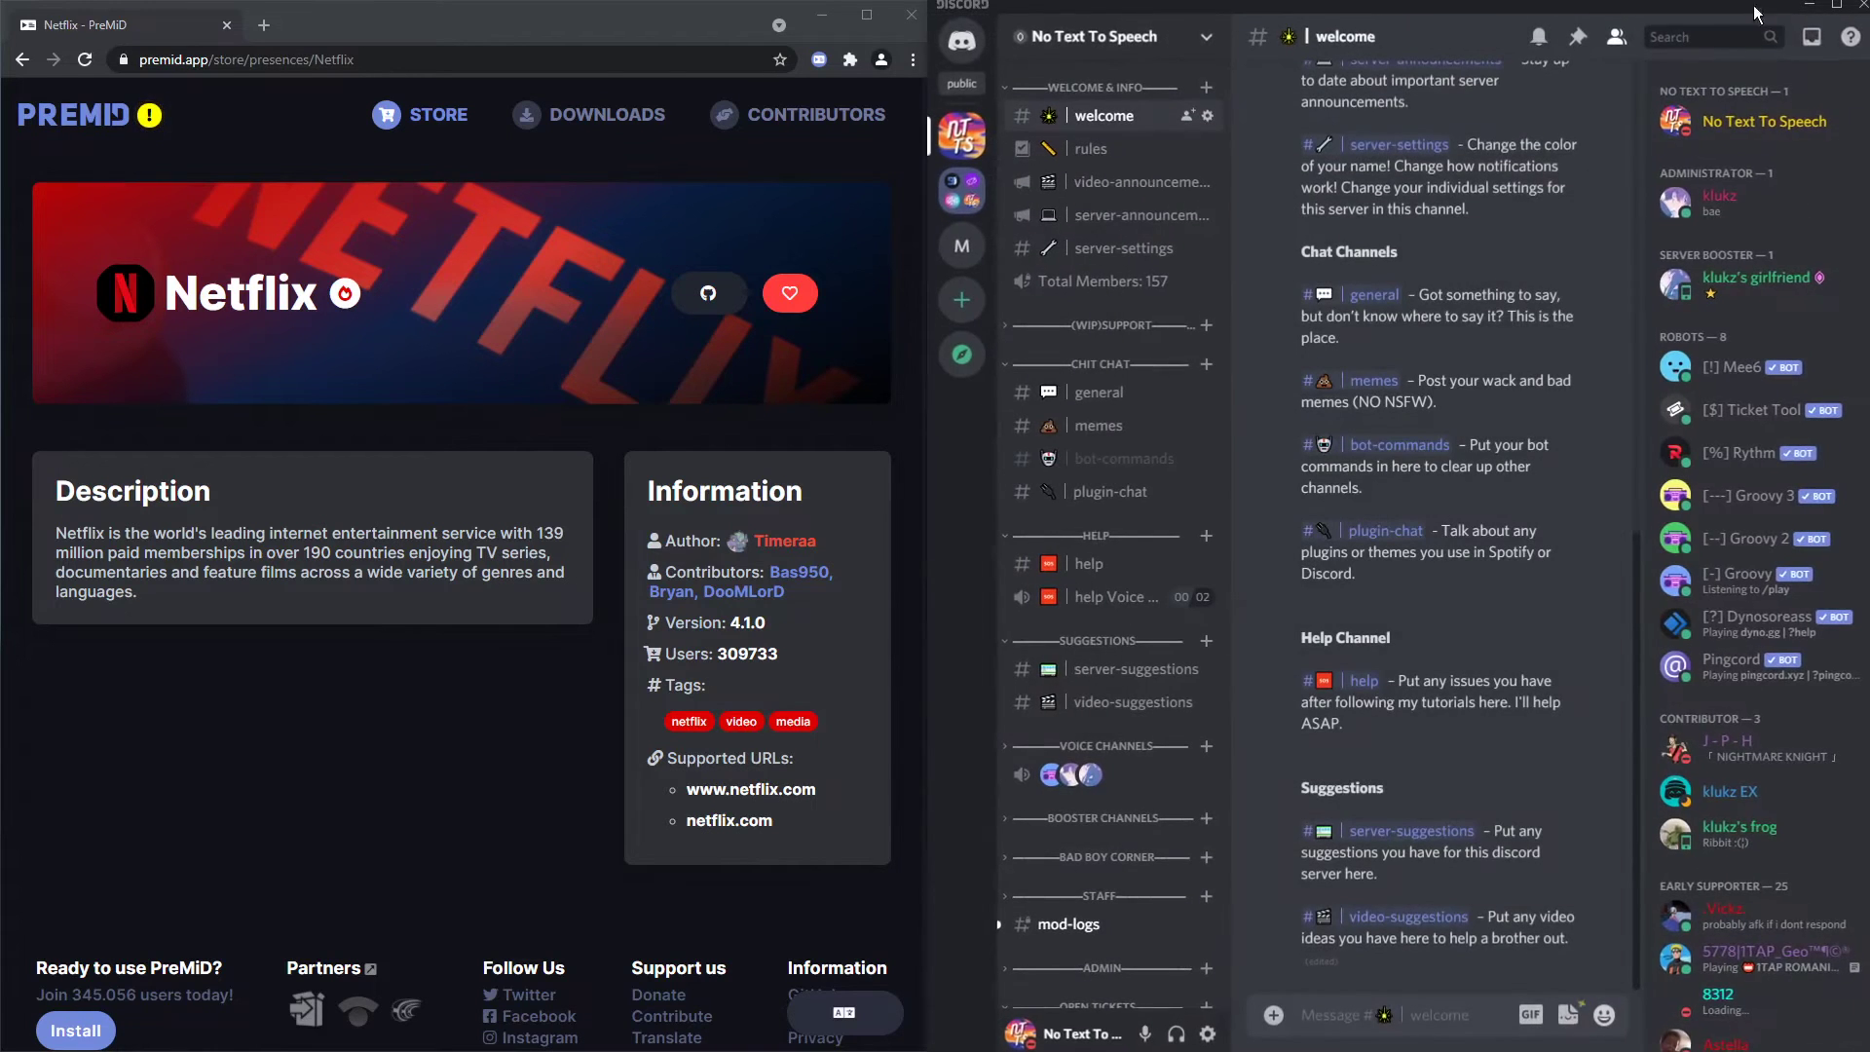
Step: Reload the Netflix presence page and confirm the profile shows Playing PreMiD
left_click(1764, 126)
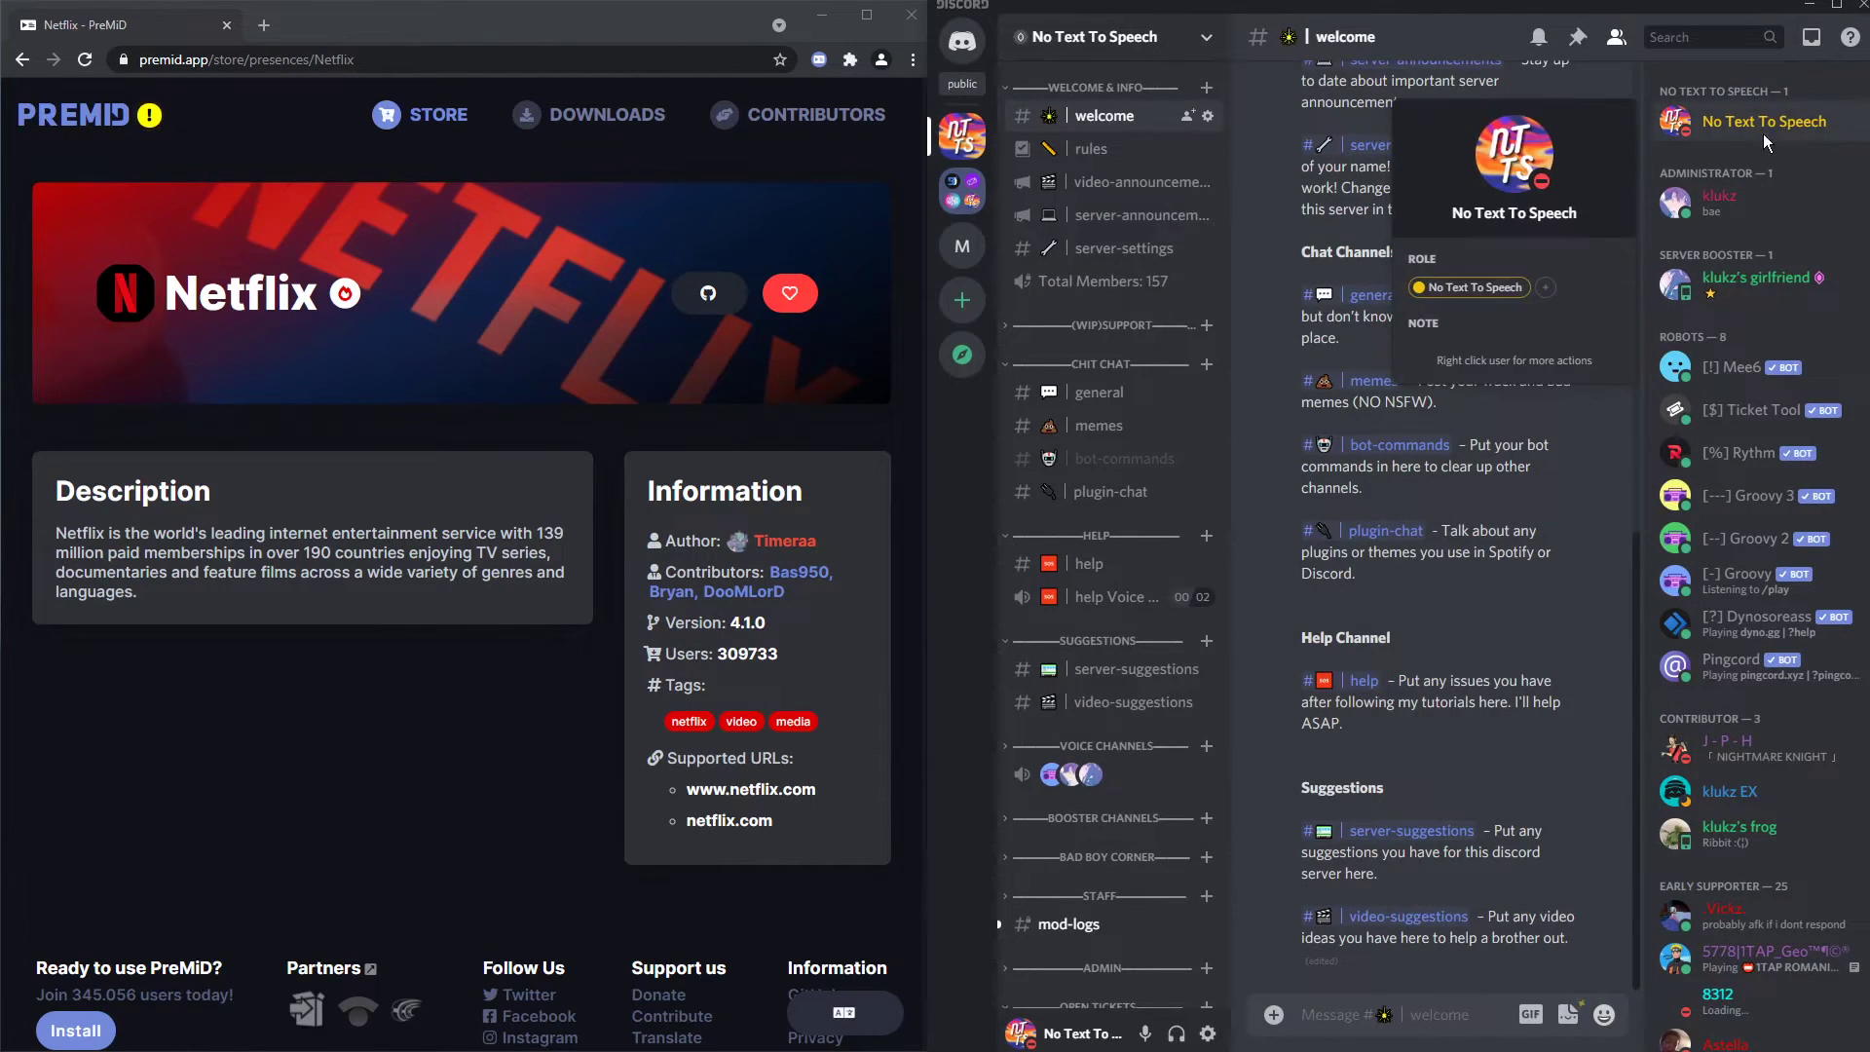
key("Escape")
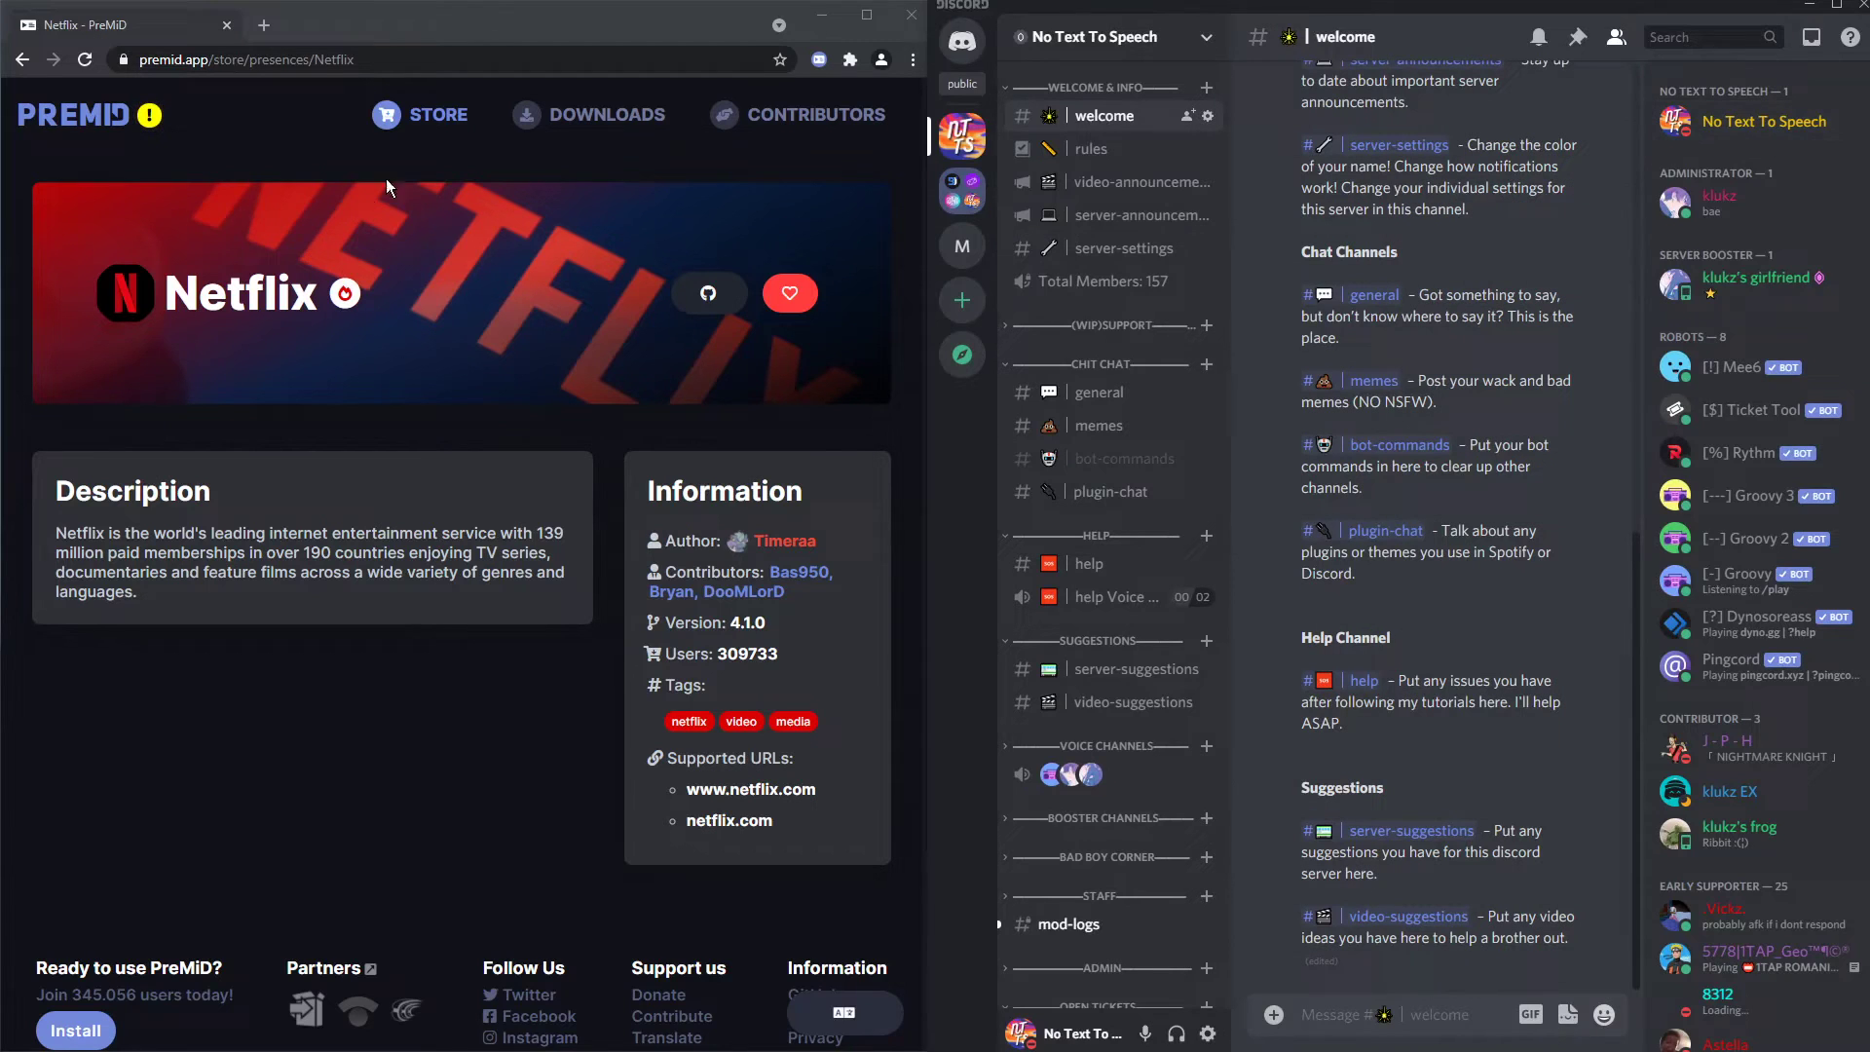
left_click(87, 61)
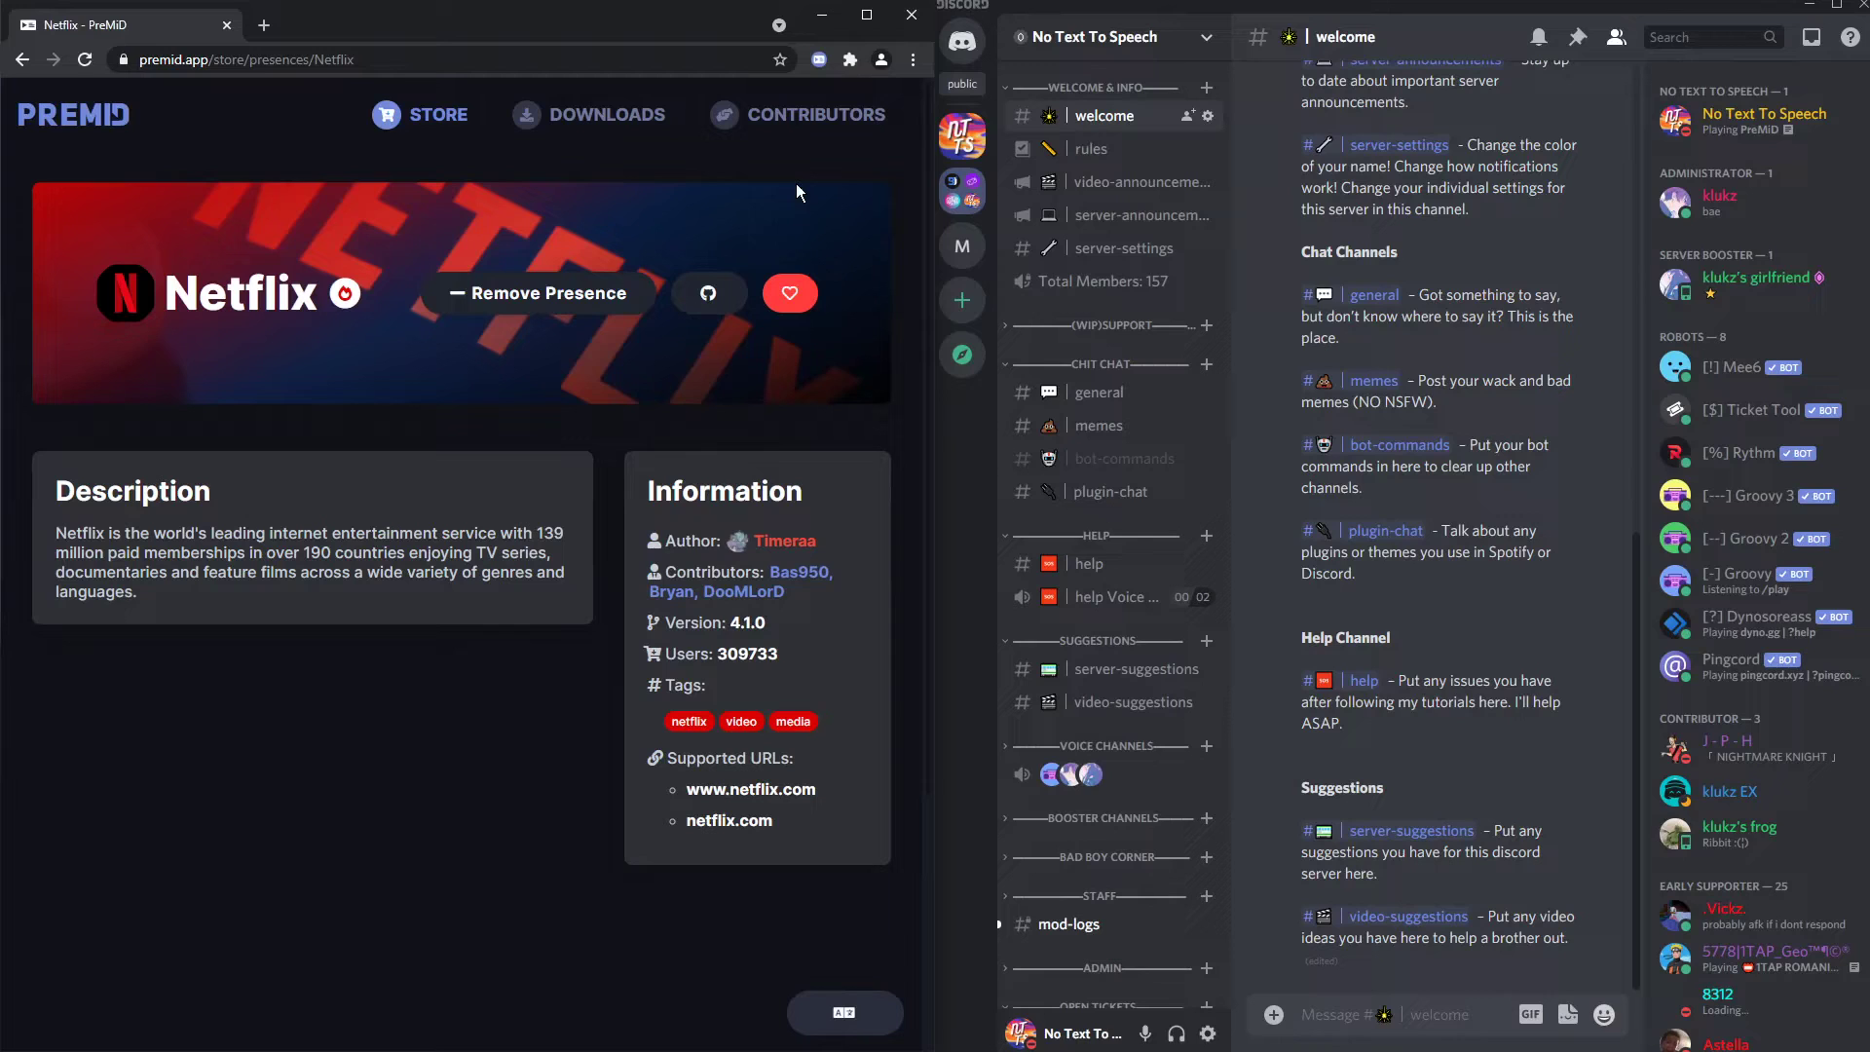
left_click(1763, 120)
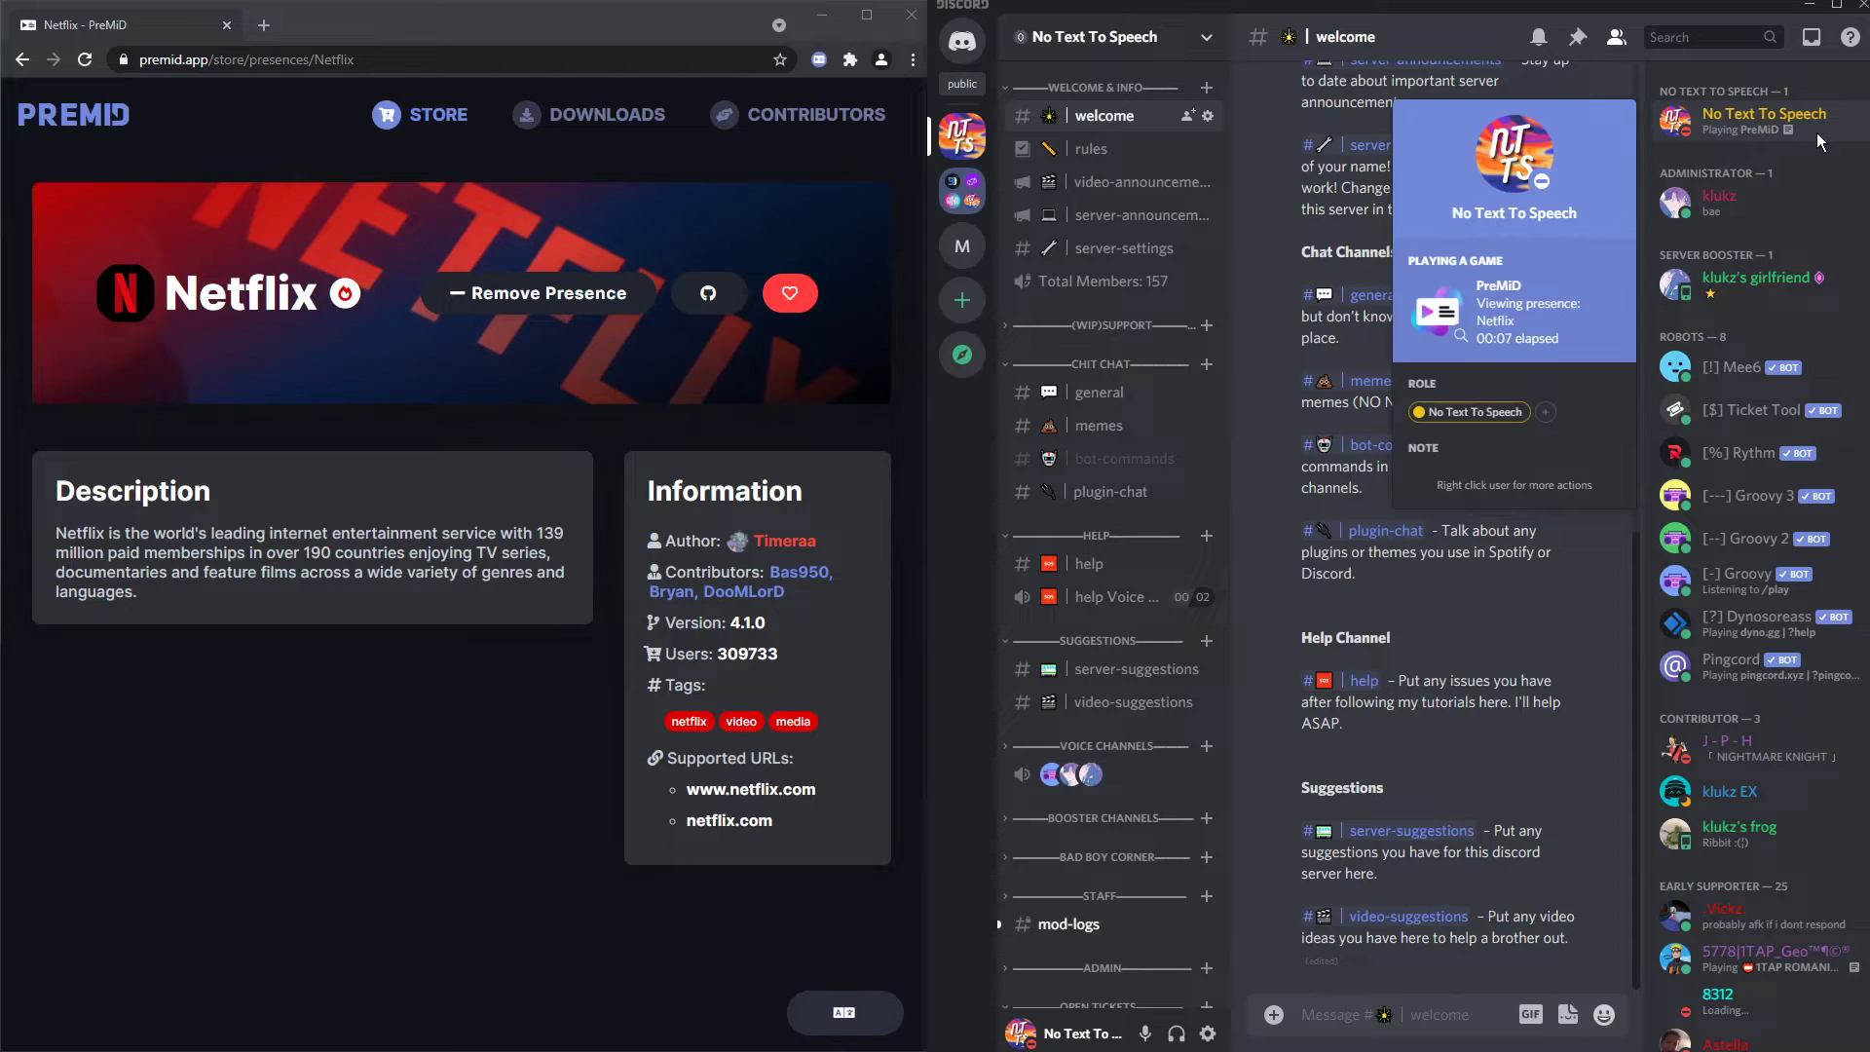
Step: Search 'pee pee poo poo monkey' from the new tab and open the swag monkey YouTube video
left_click(23, 59)
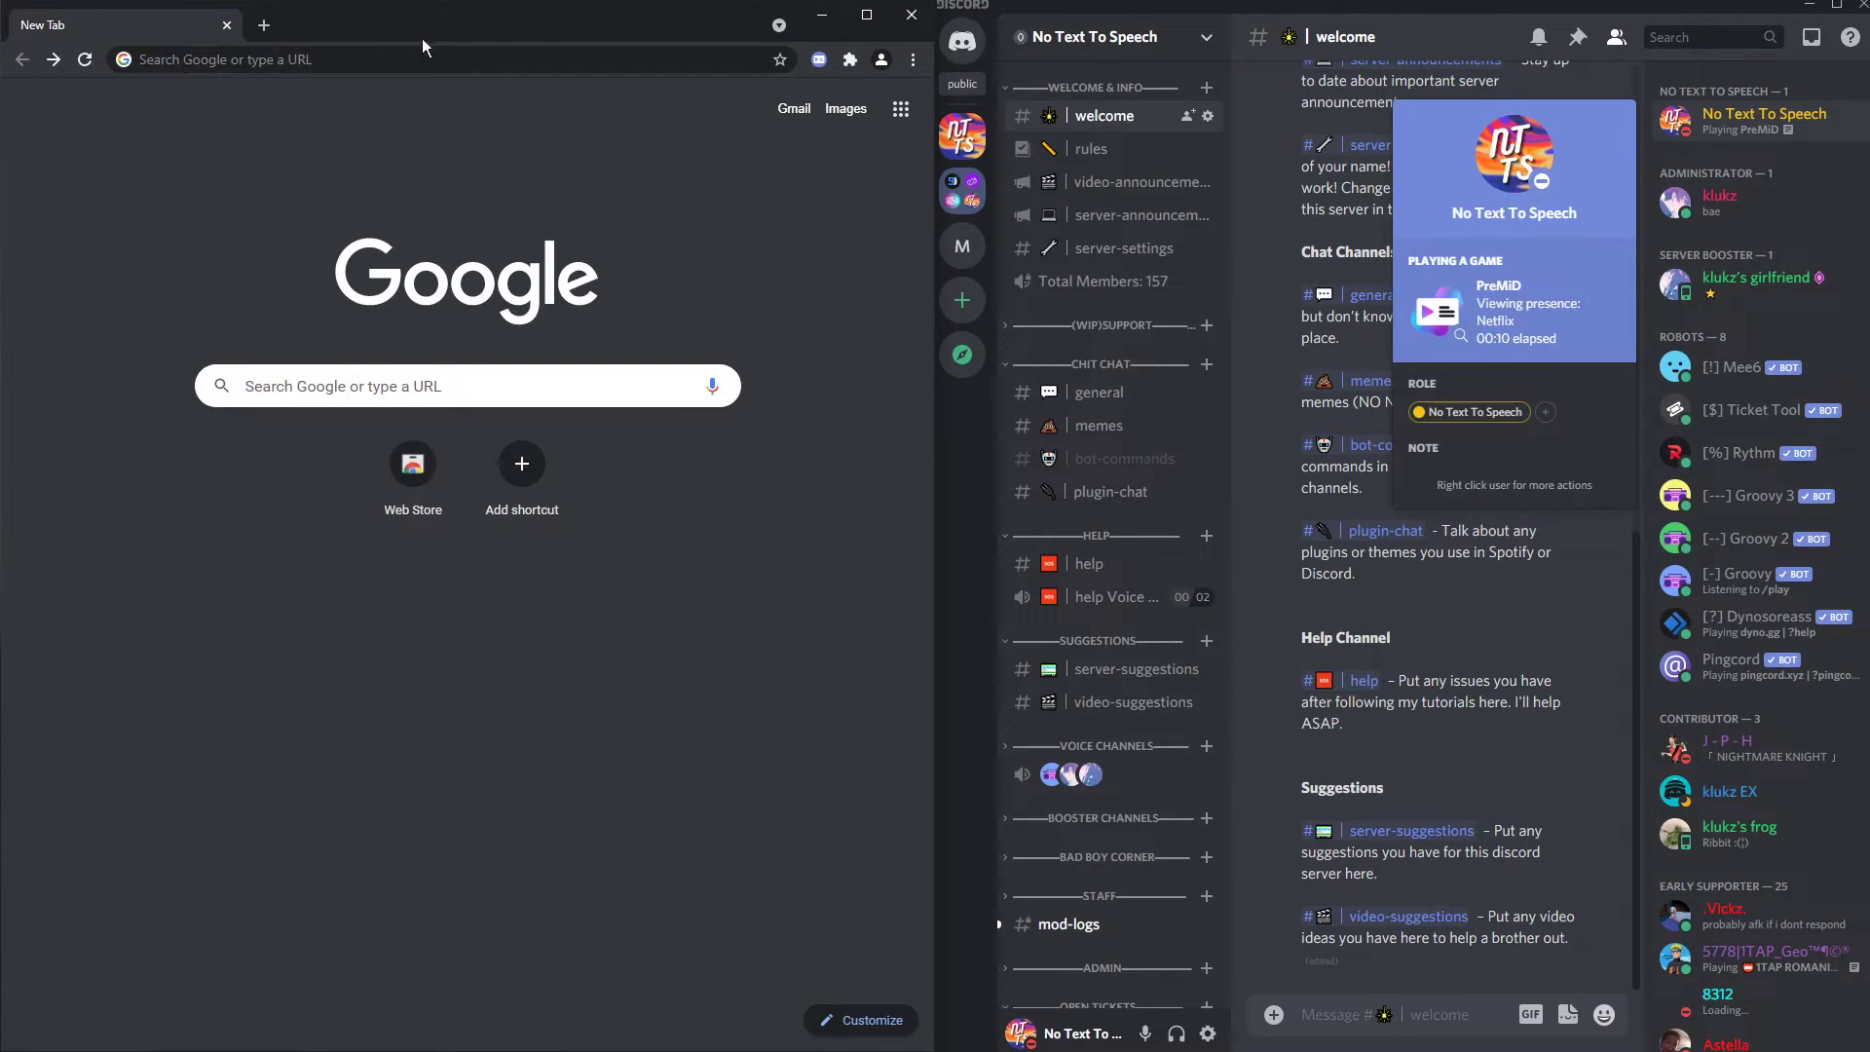
left_click(405, 60)
type("pee ")
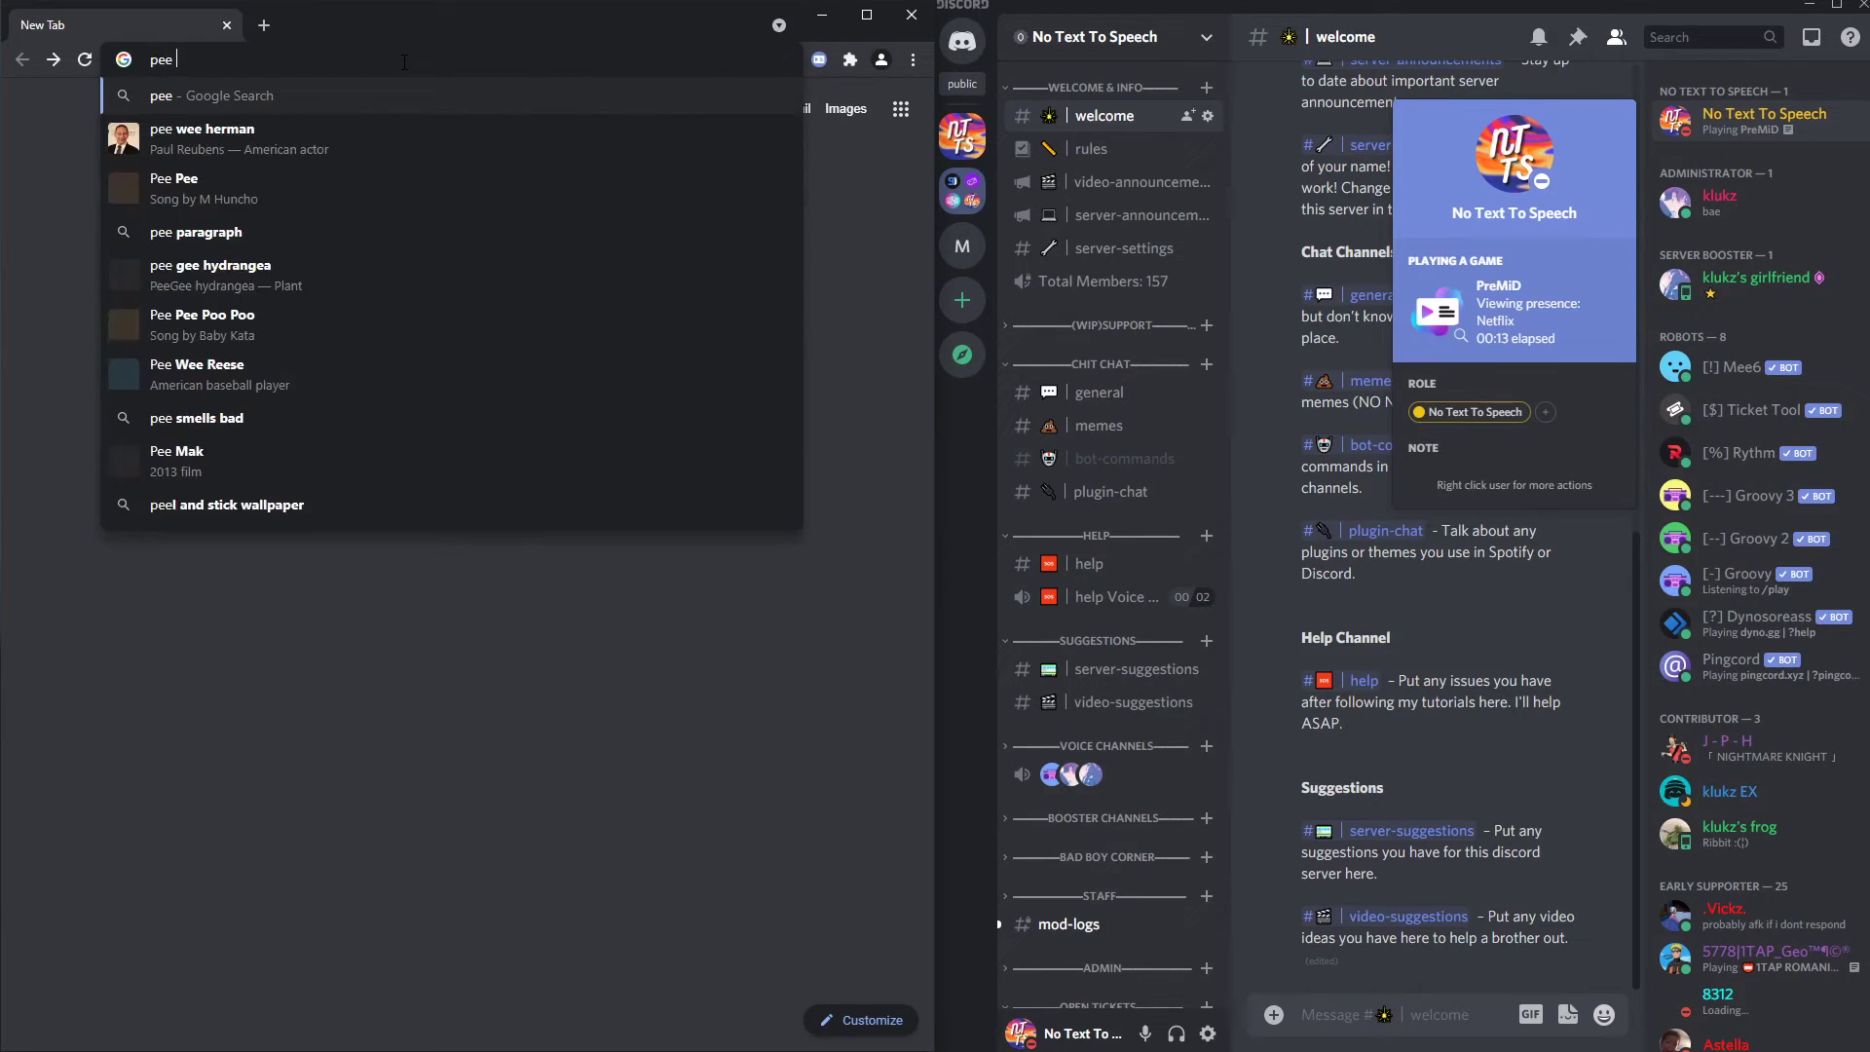
type("pee poo poo man monkey")
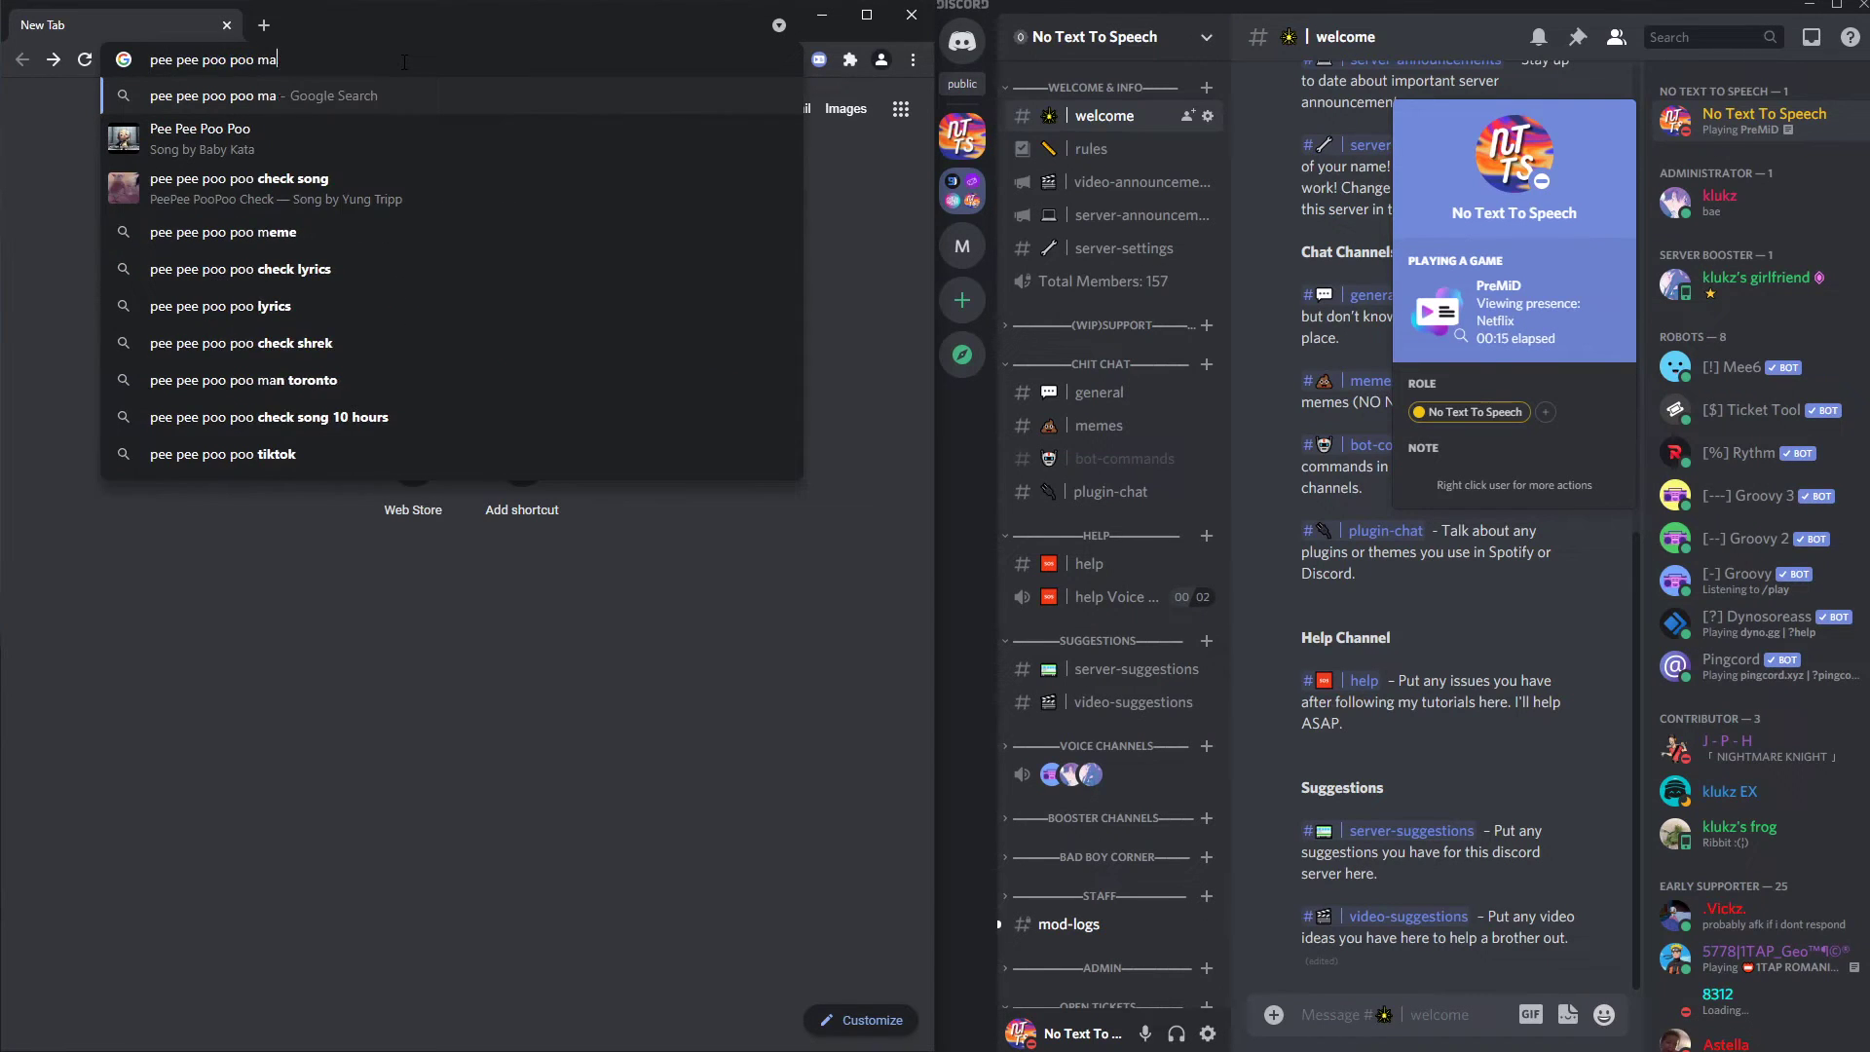
key("Return")
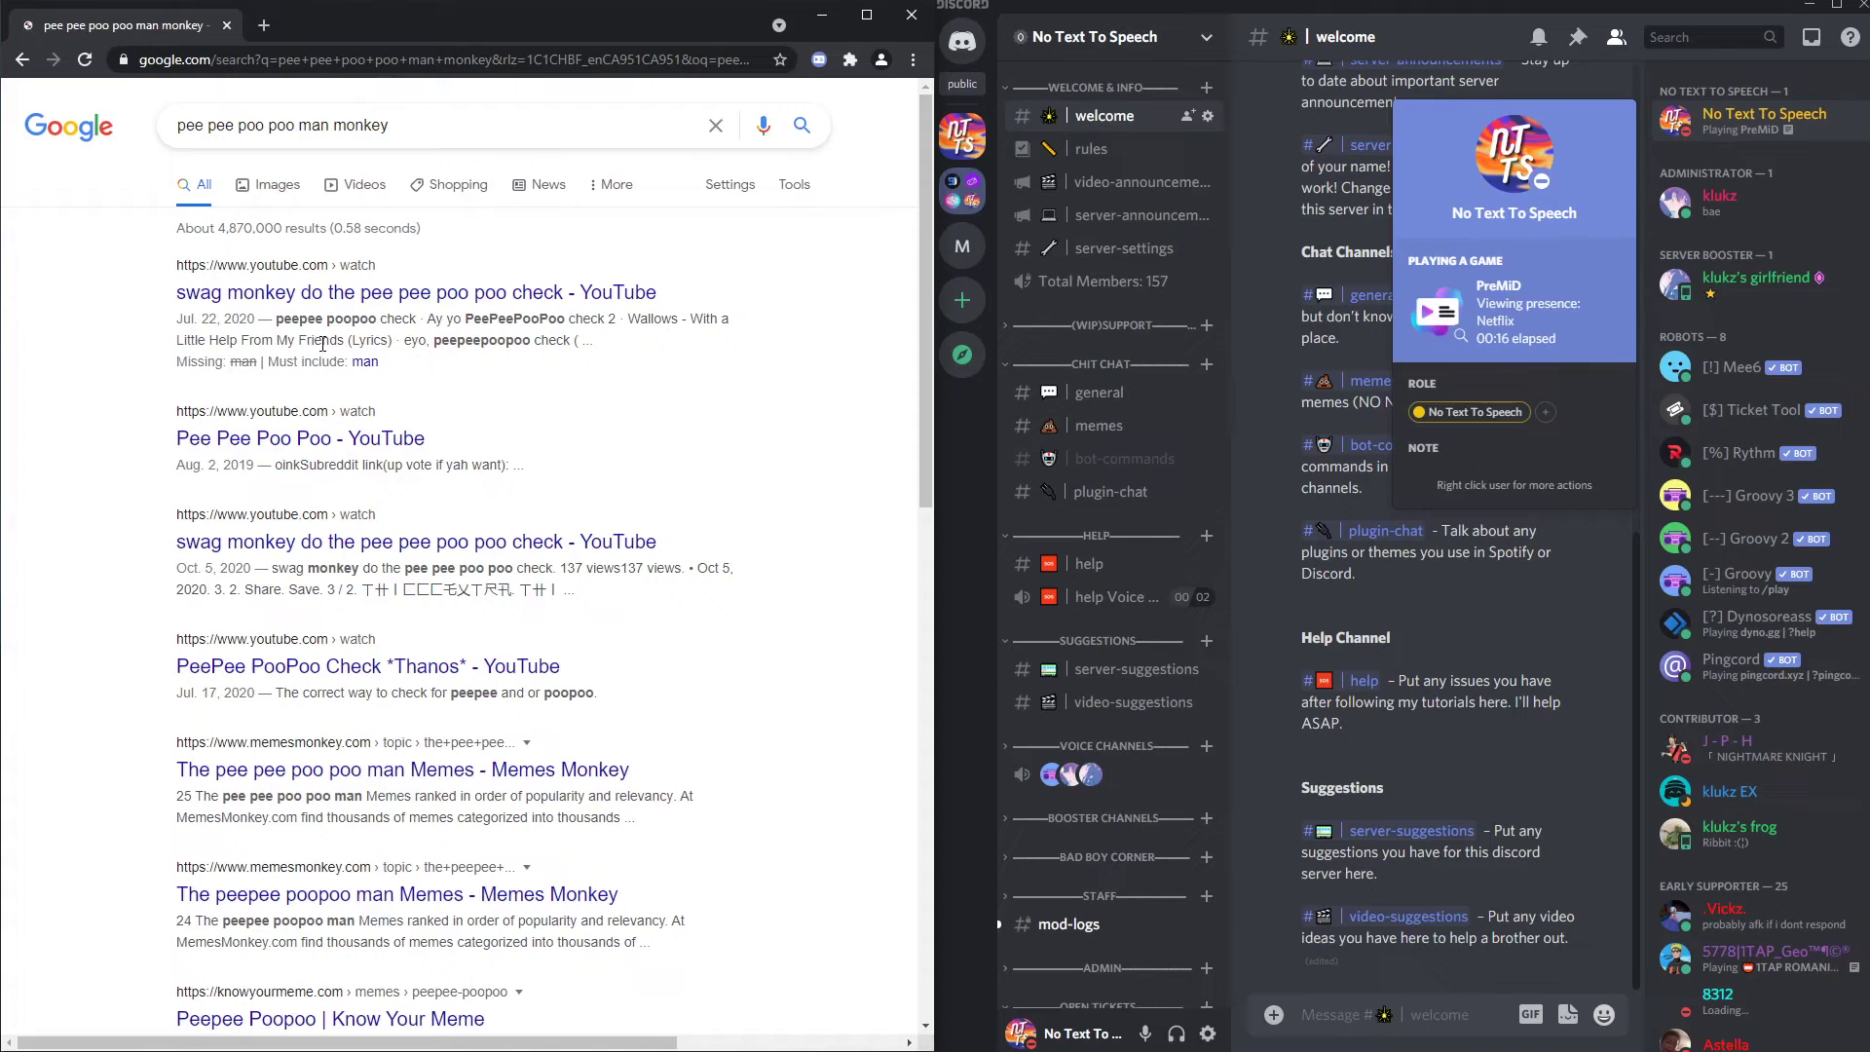
left_click(310, 294)
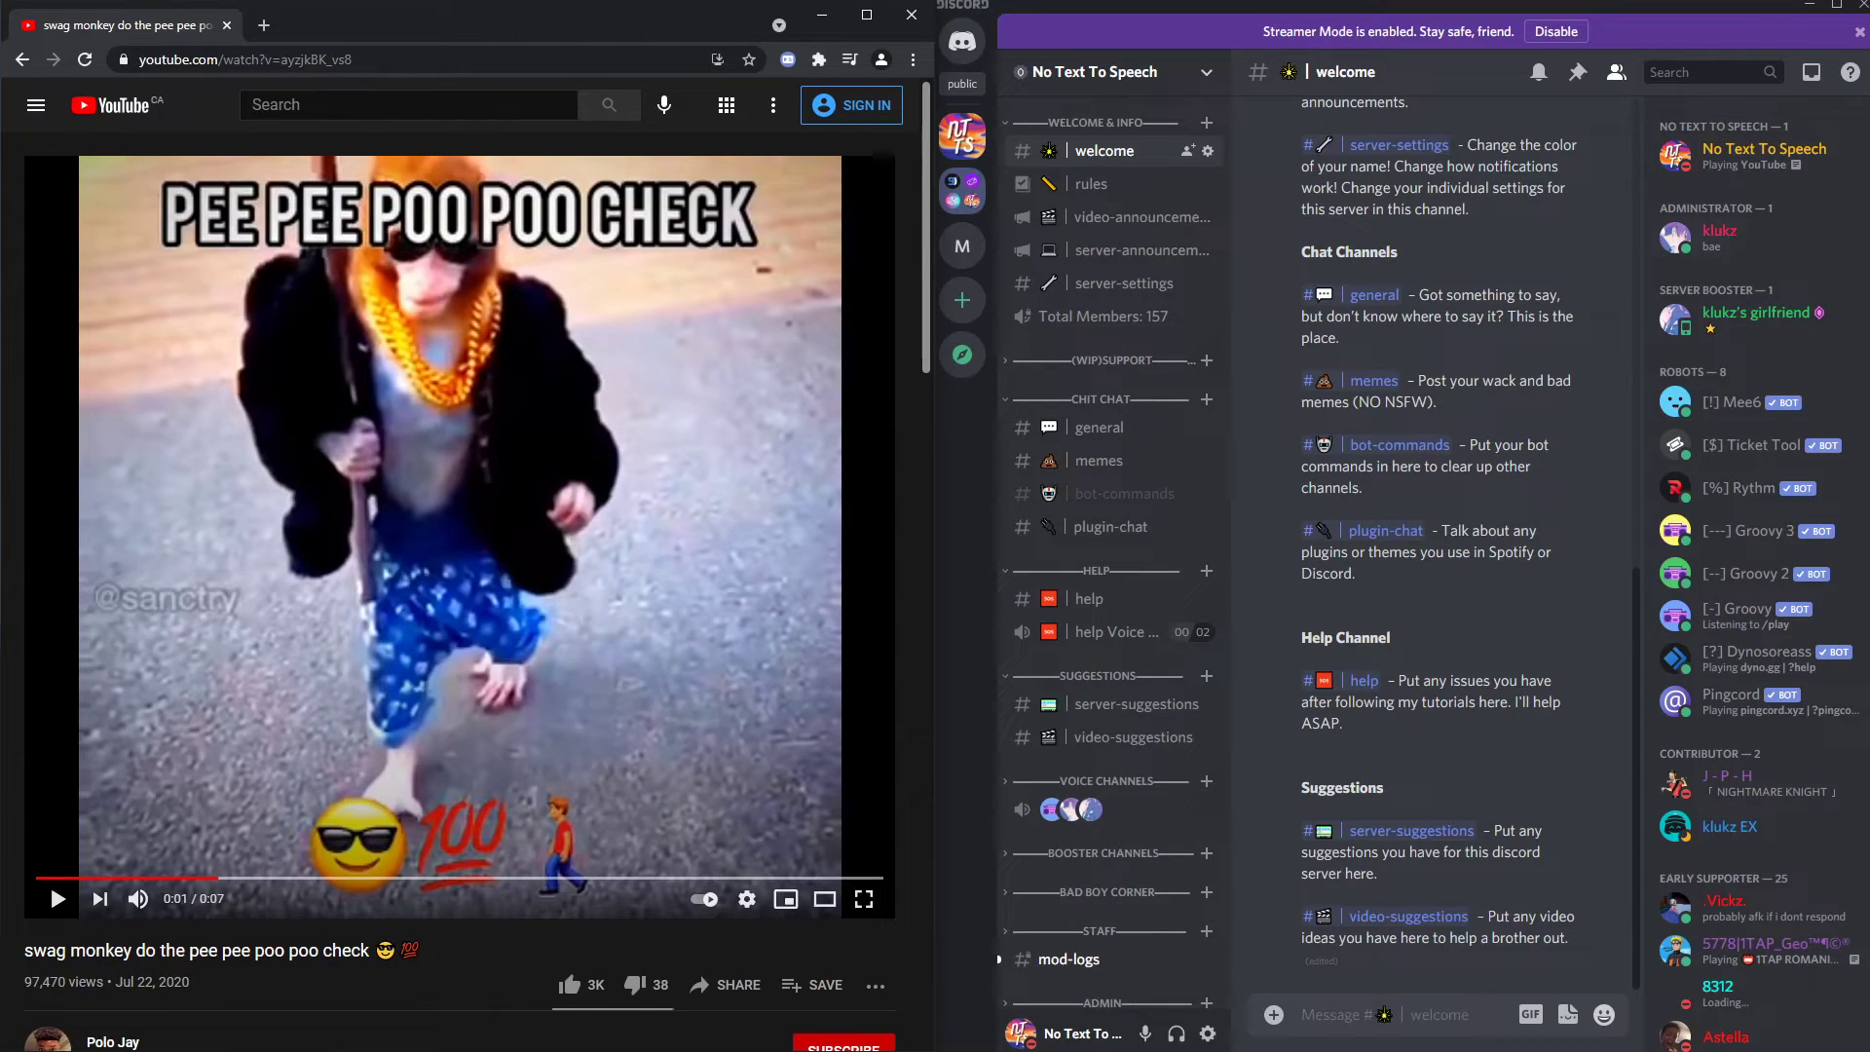
Step: Open your Discord profile card showing the swag monkey video by Polo Jay
left_click(1797, 168)
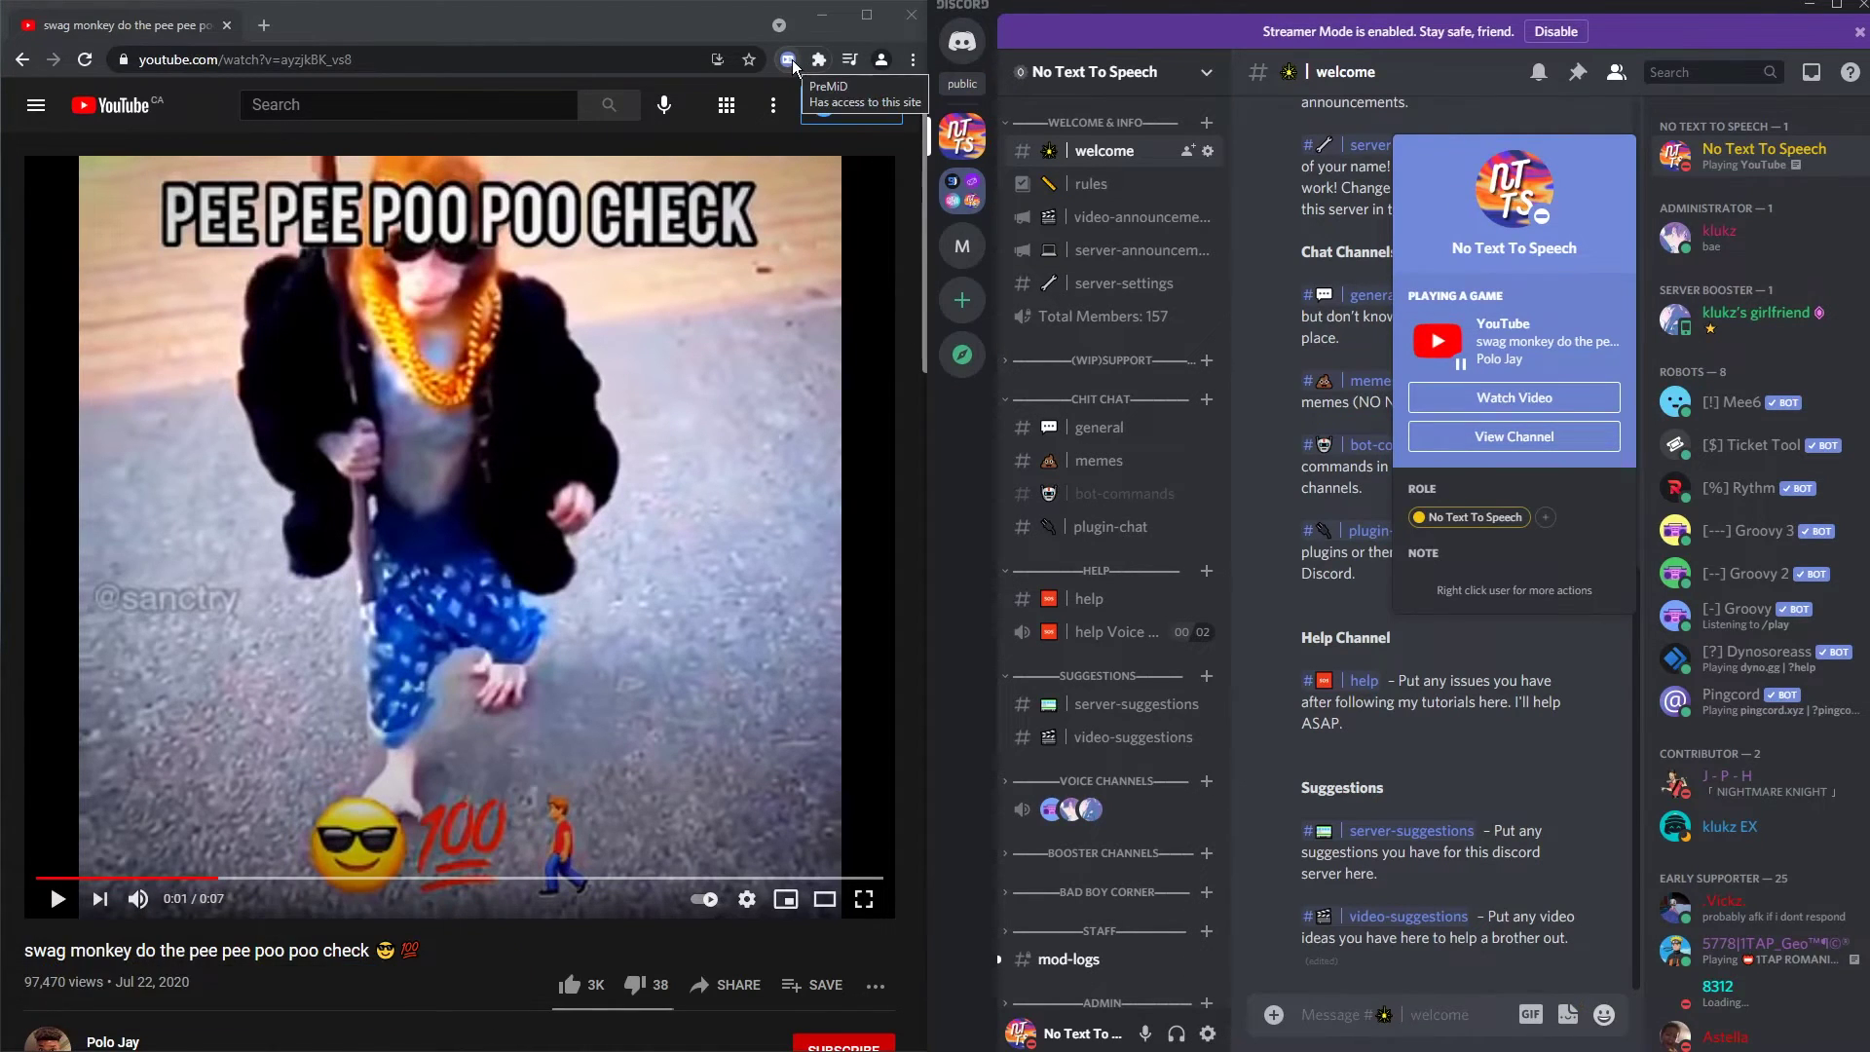
Step: Switch on Privacy Mode in the YouTube presence settings of the PreMiD popup
left_click(791, 65)
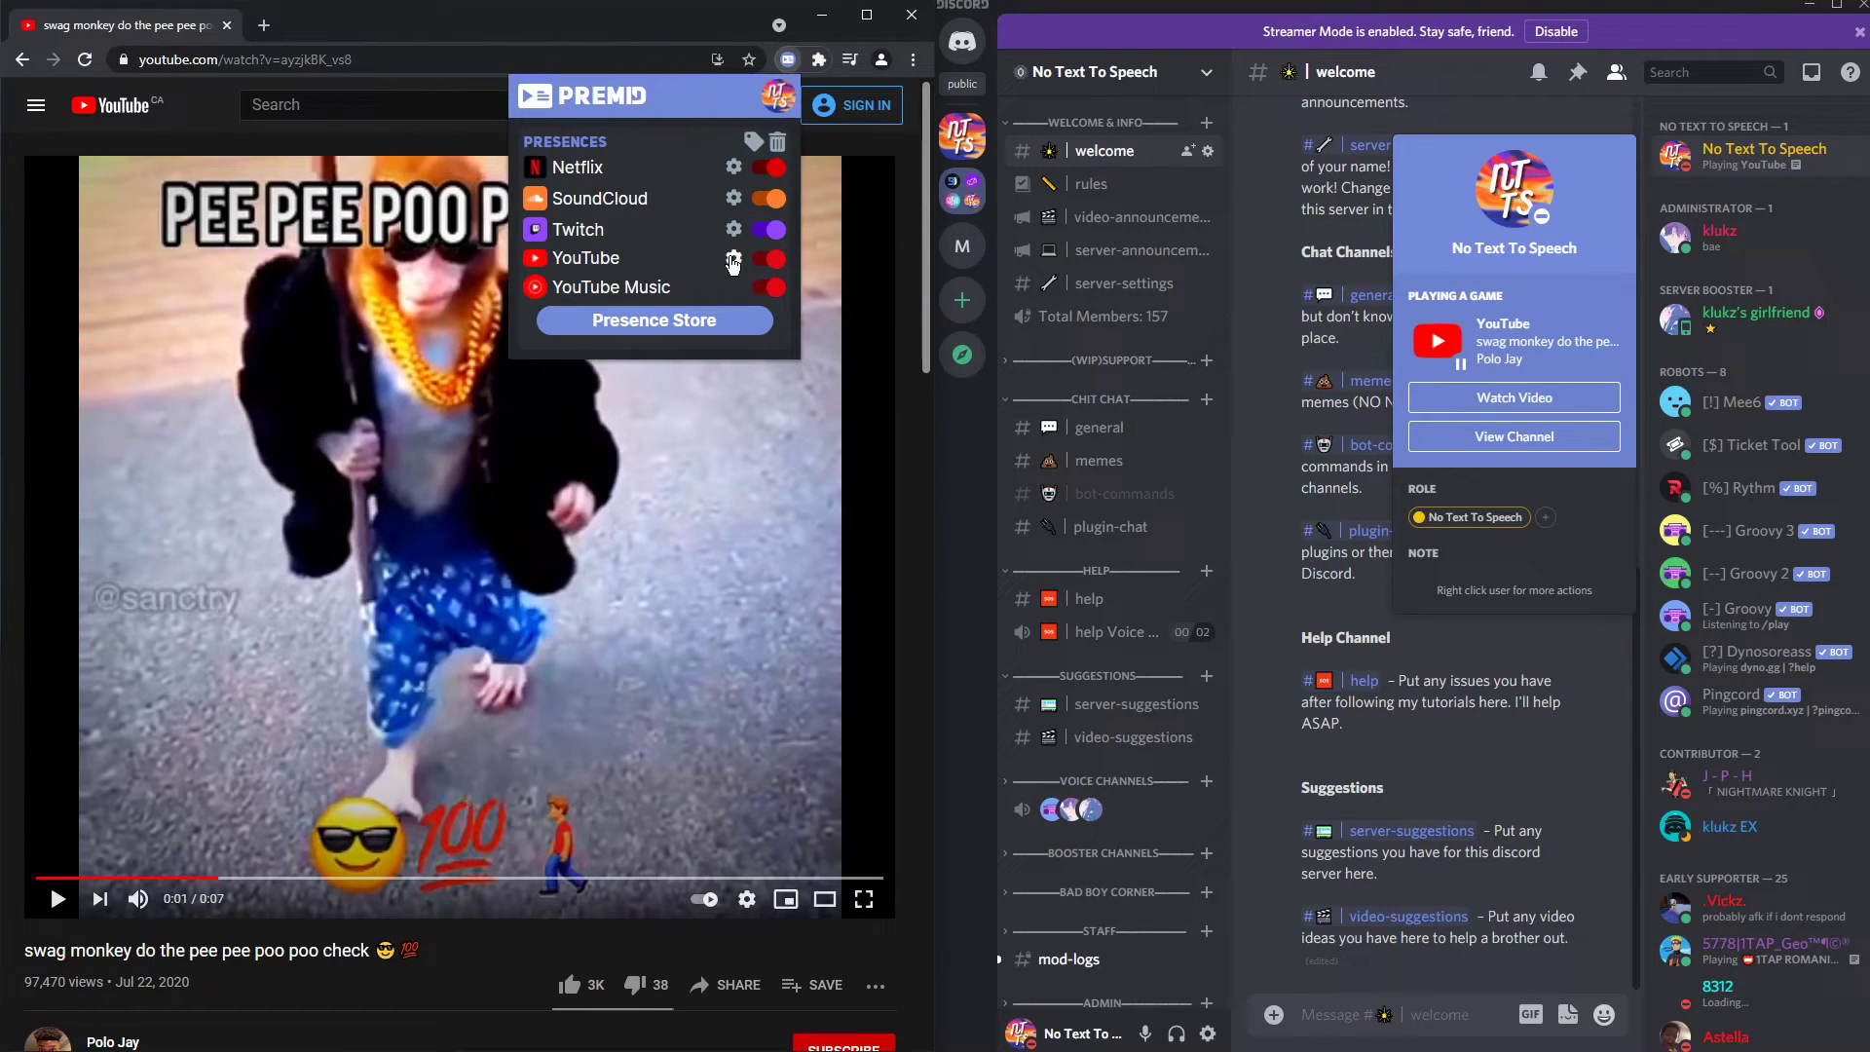
left_click(734, 261)
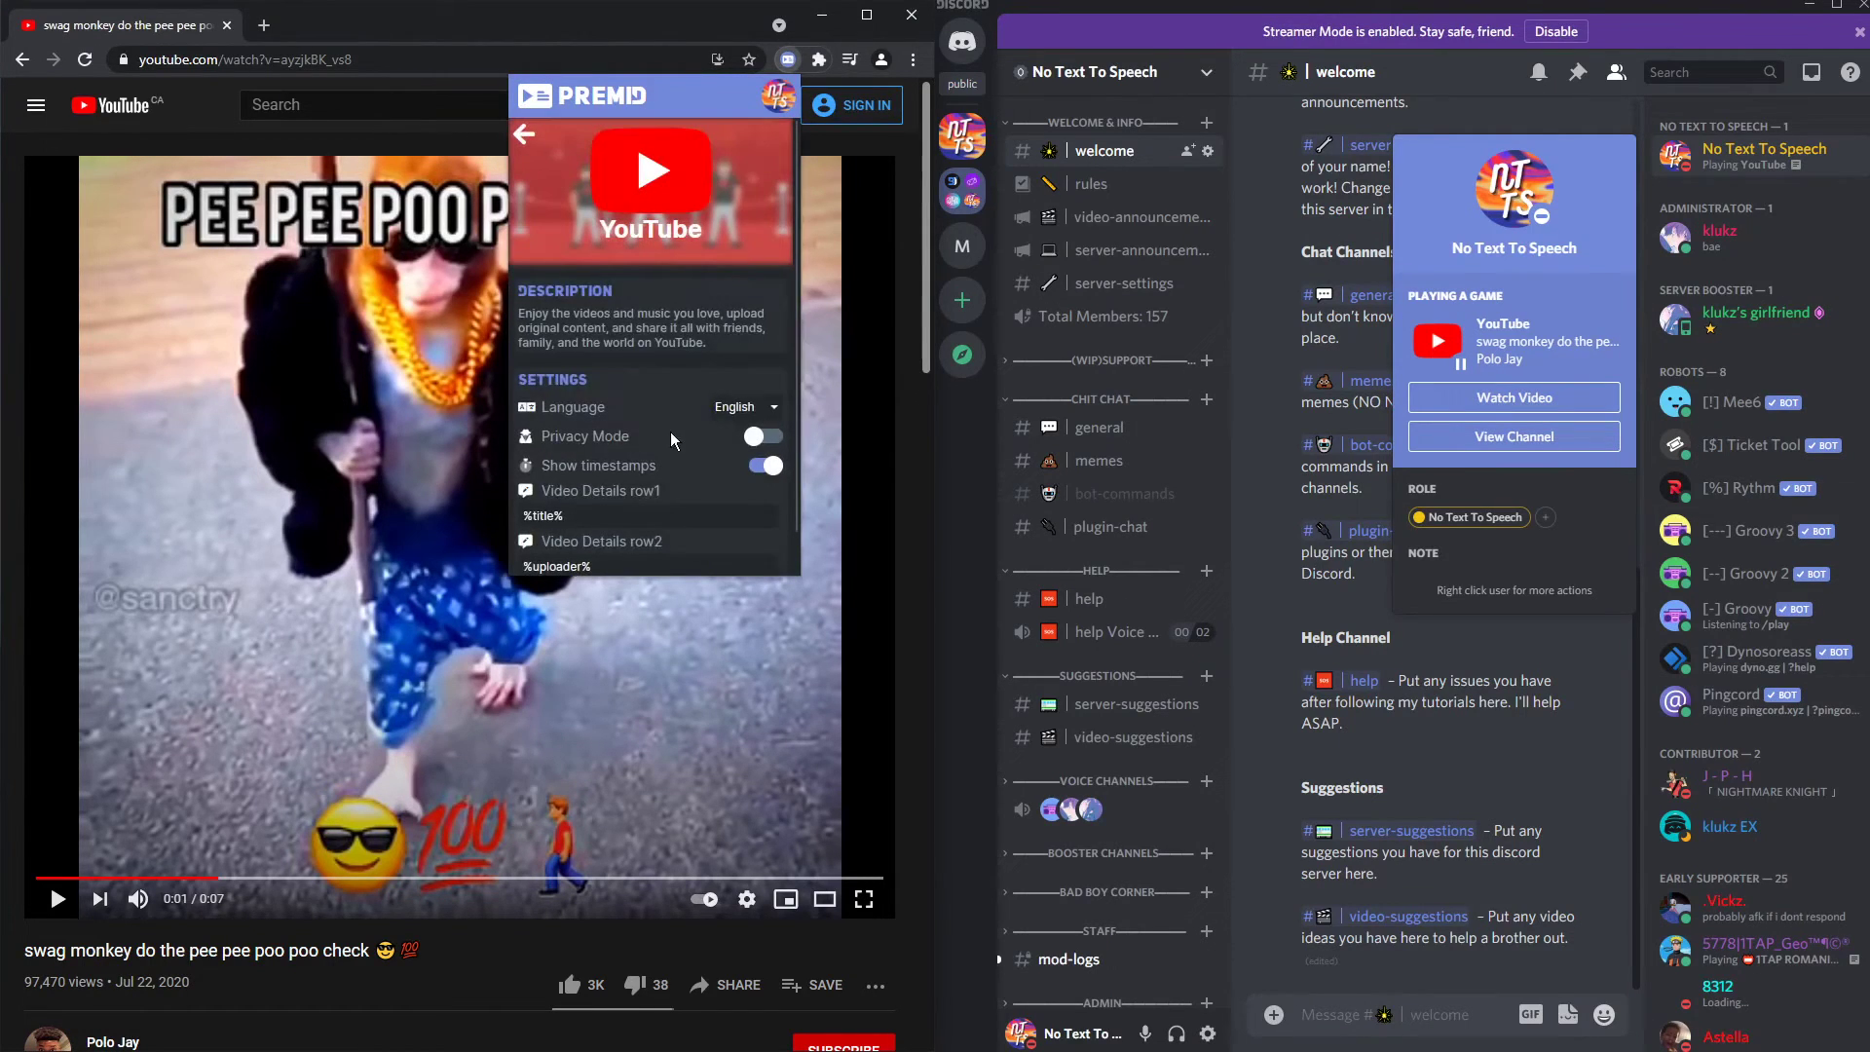
left_click(758, 438)
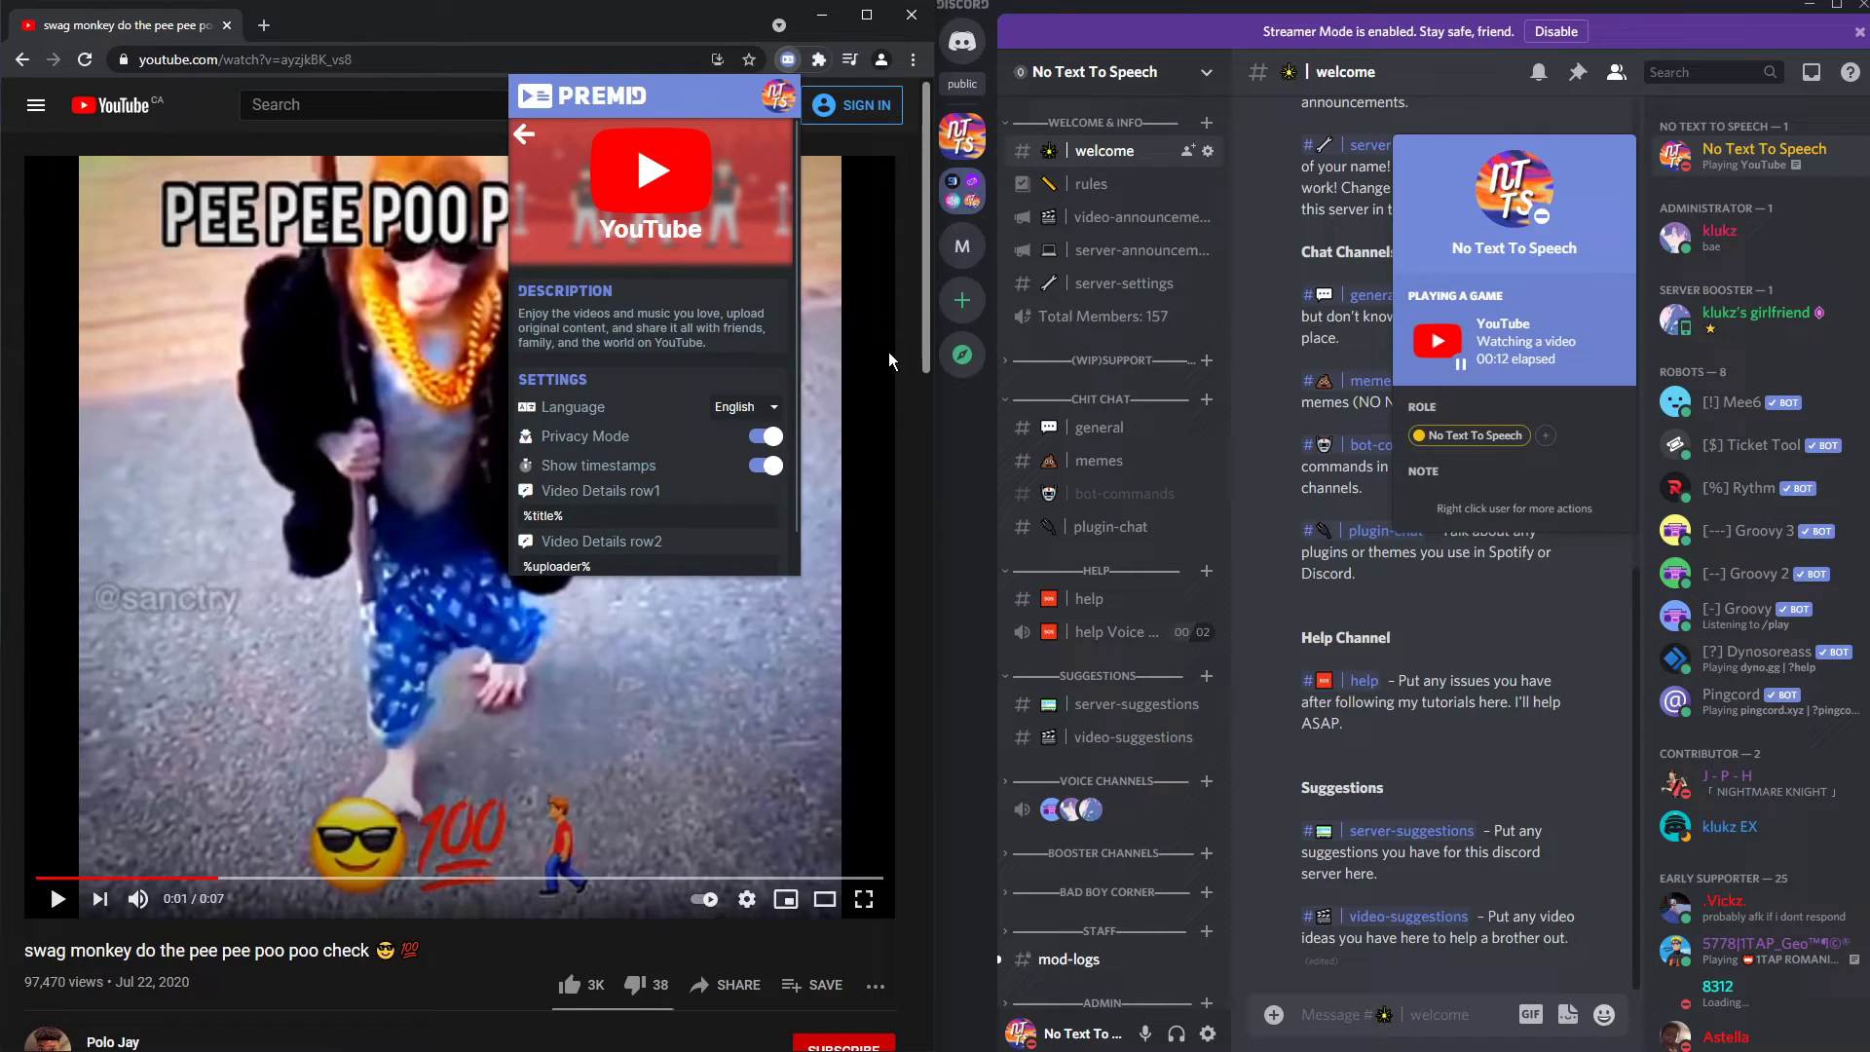
Step: Snap Chrome to the left half beside Discord and go to premid.app/store
left_click_drag(641, 20, 7, 439)
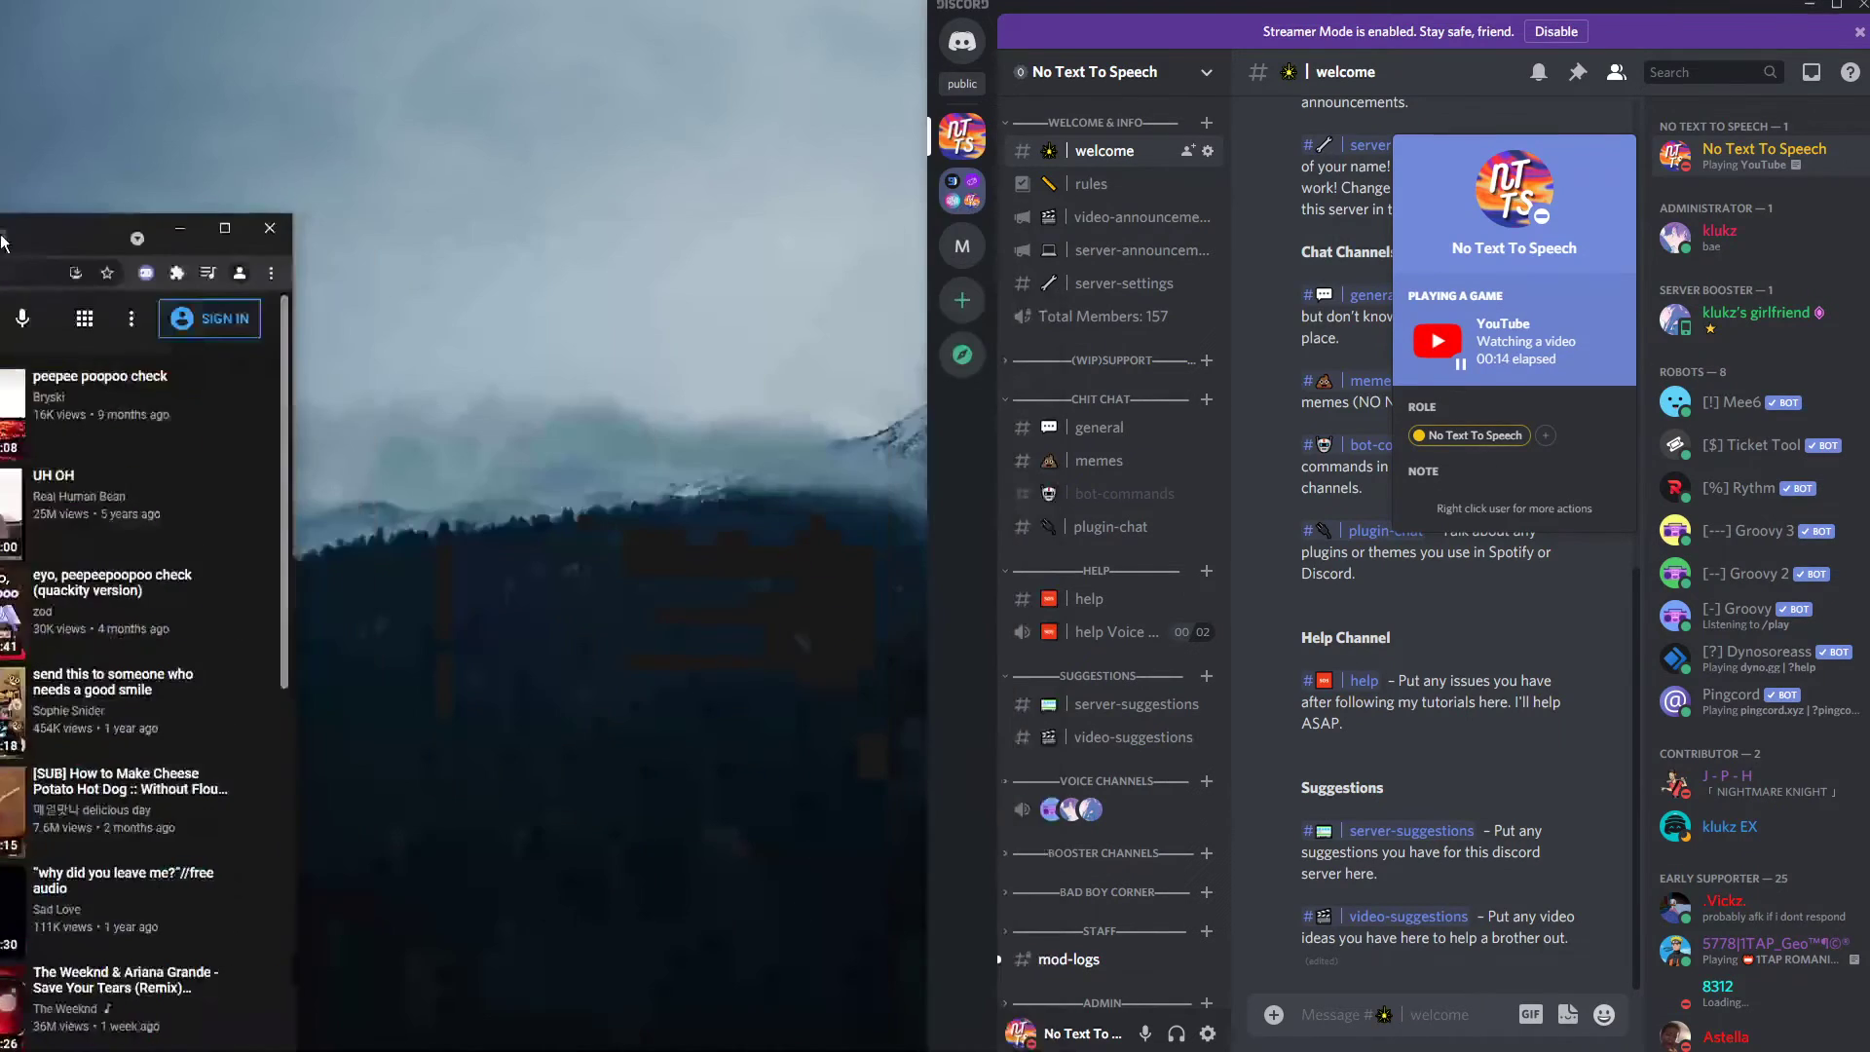
left_click(1249, 344)
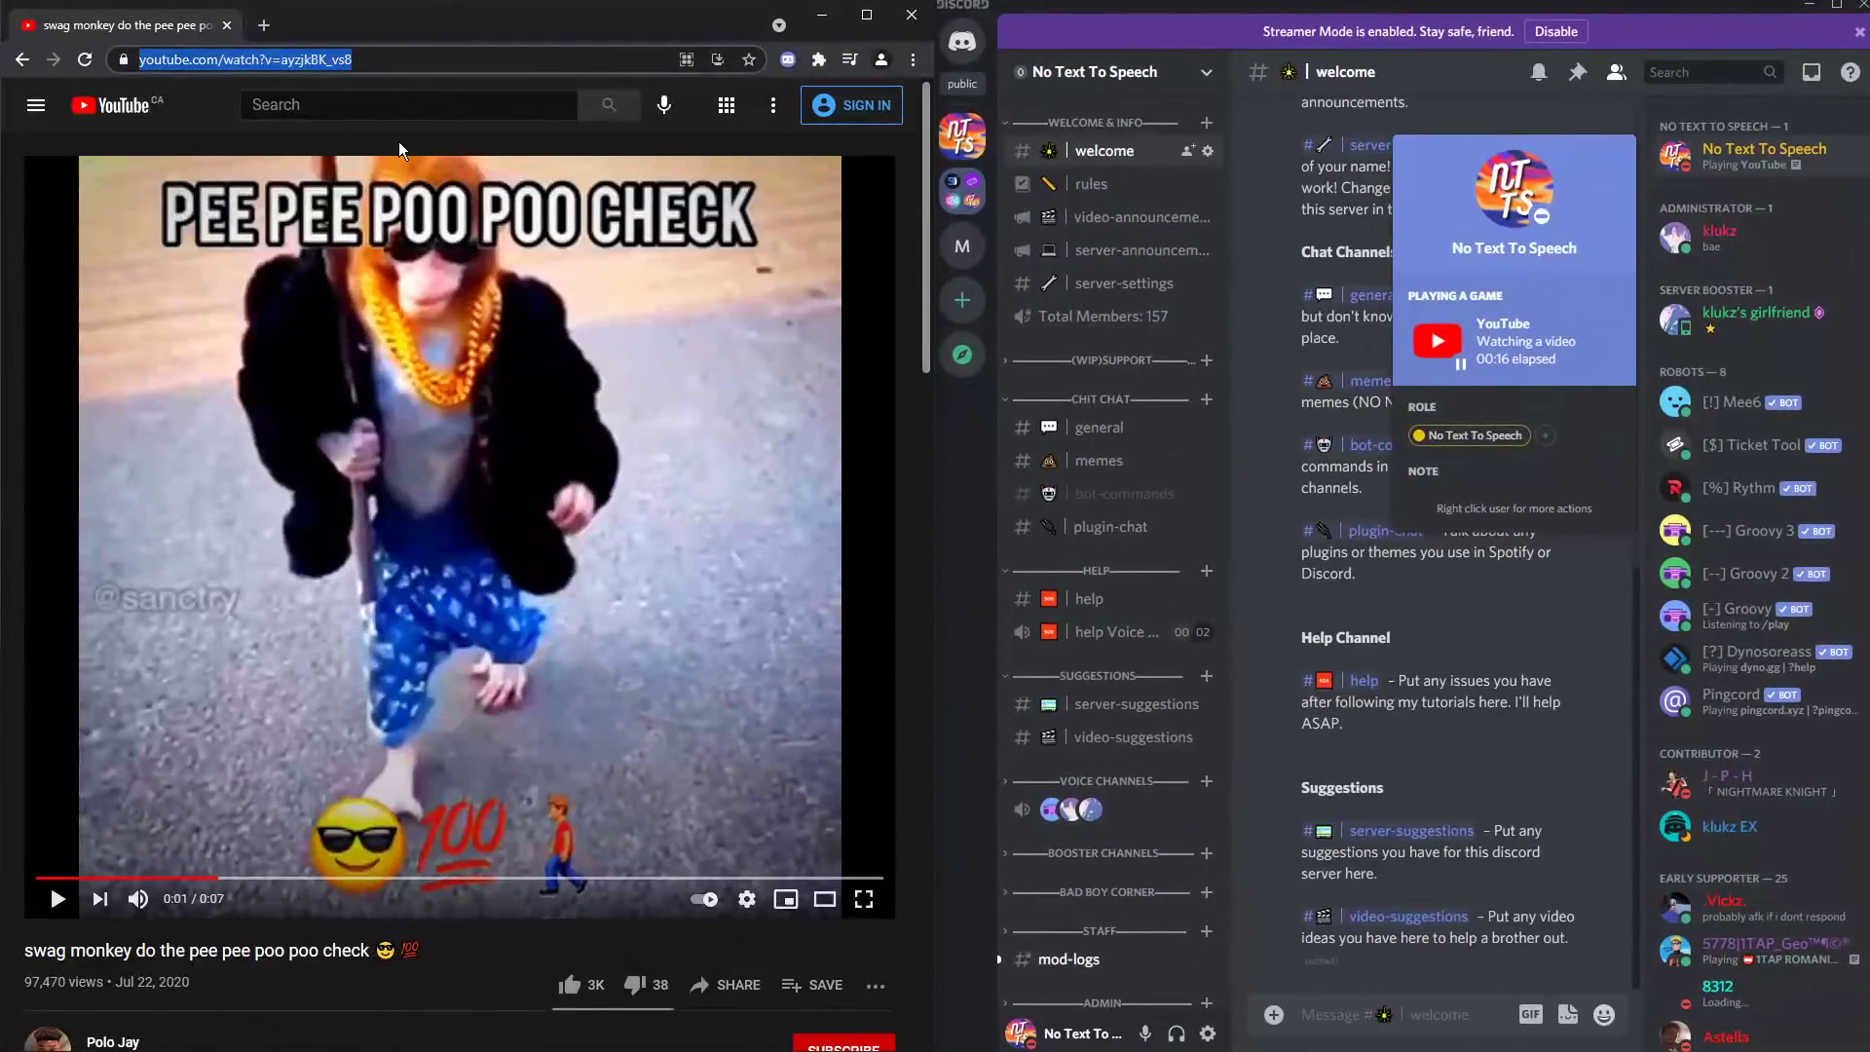
type("premie")
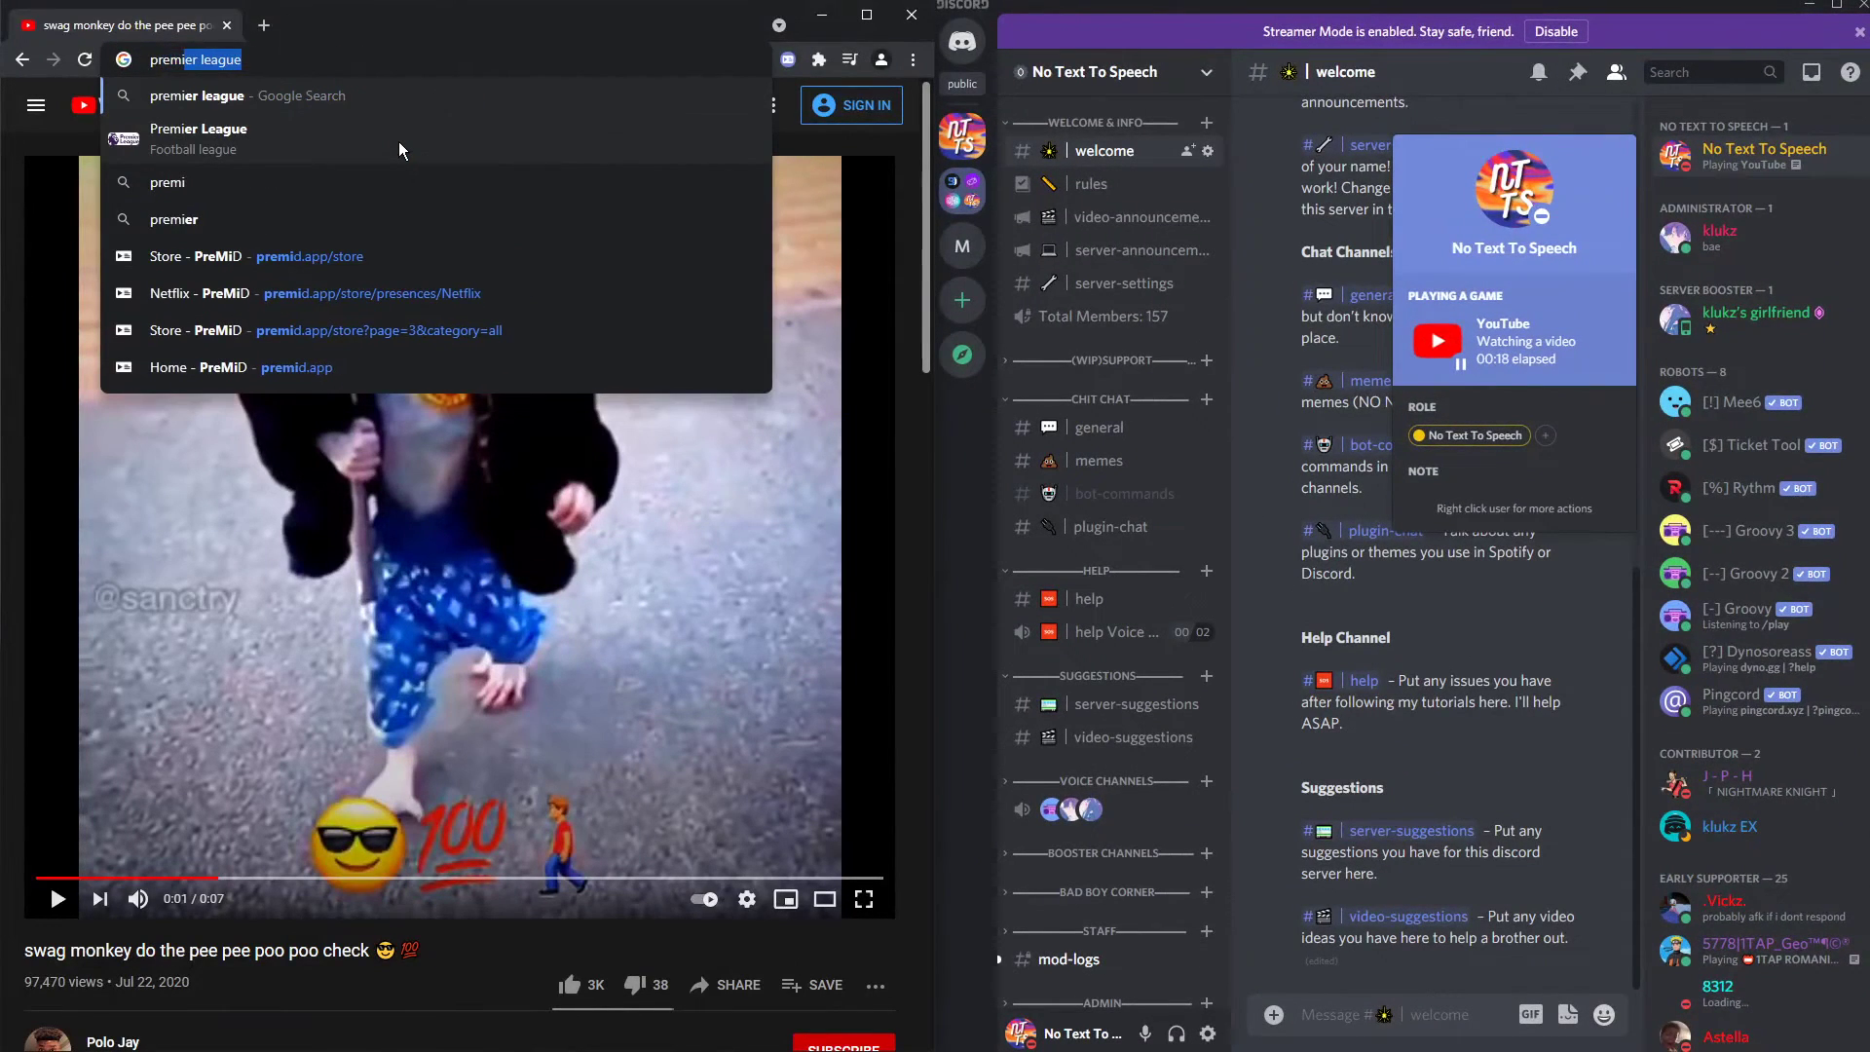
type("r")
key("Down")
key("Down")
key("Down")
key("Return")
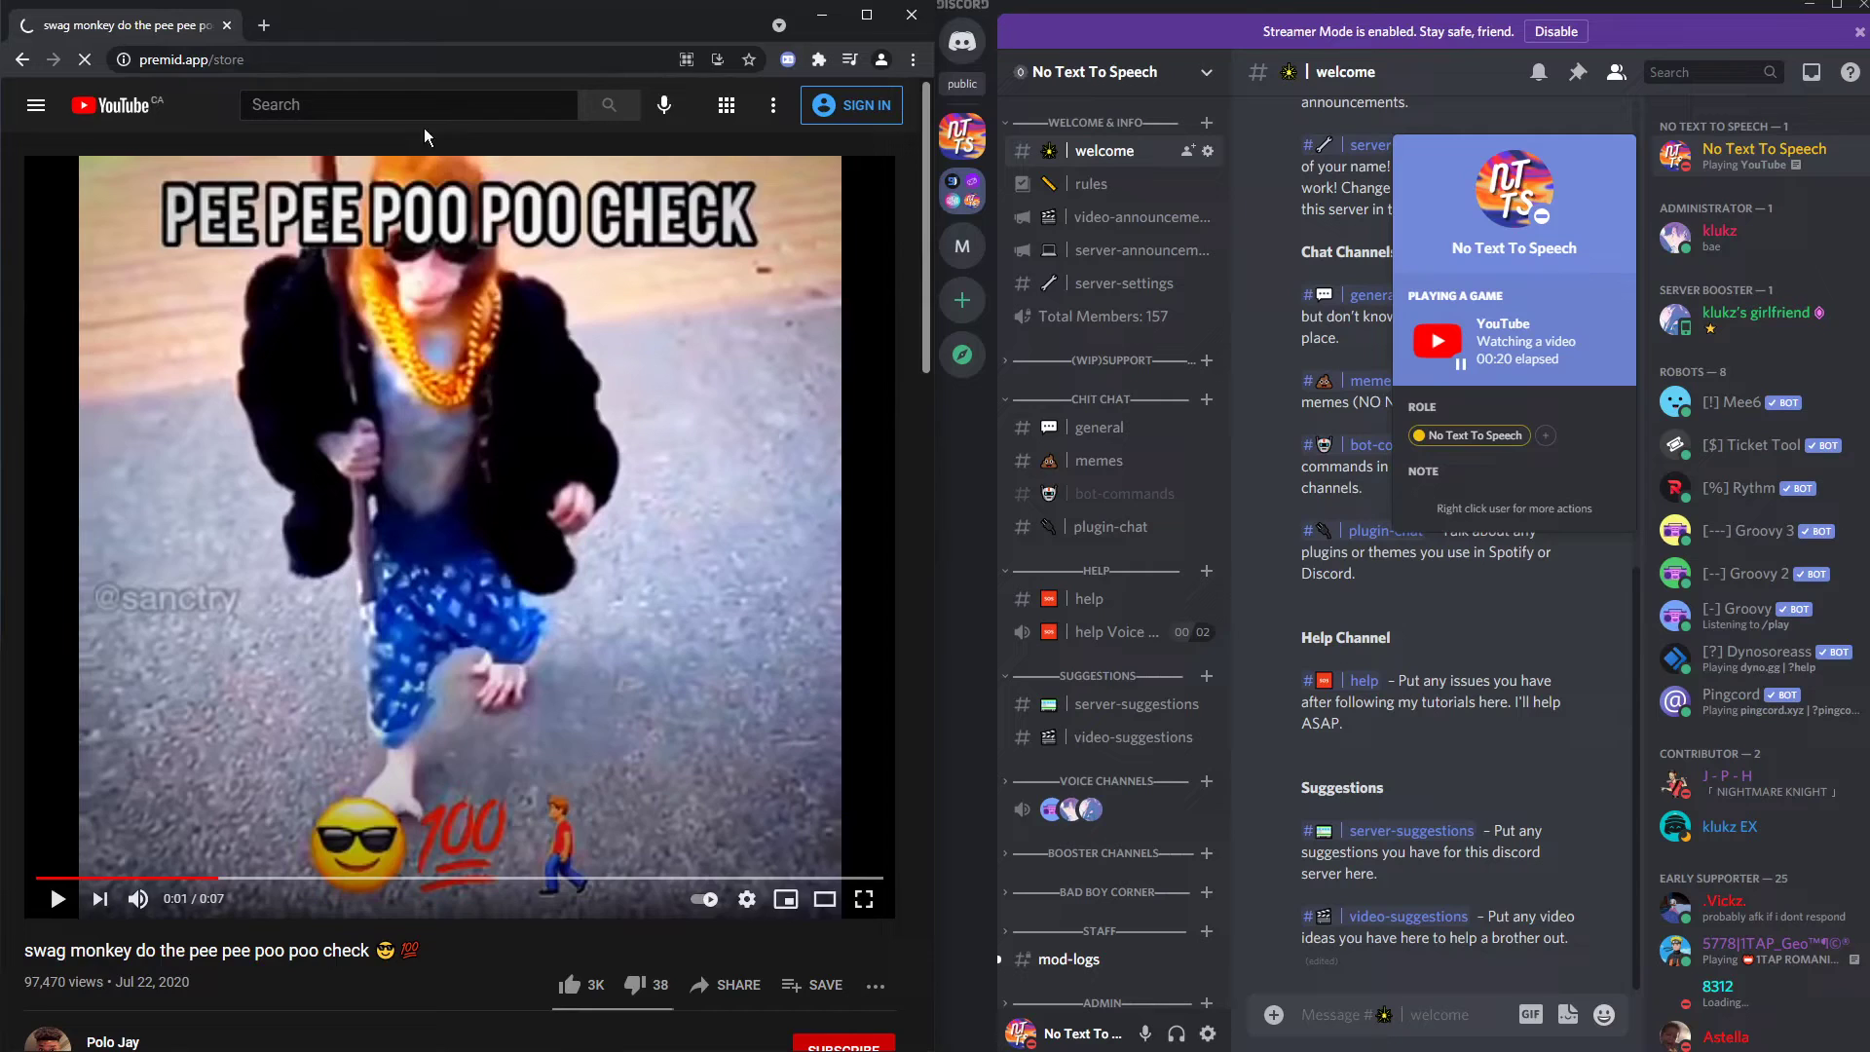
scroll(518, 717, "down", 1)
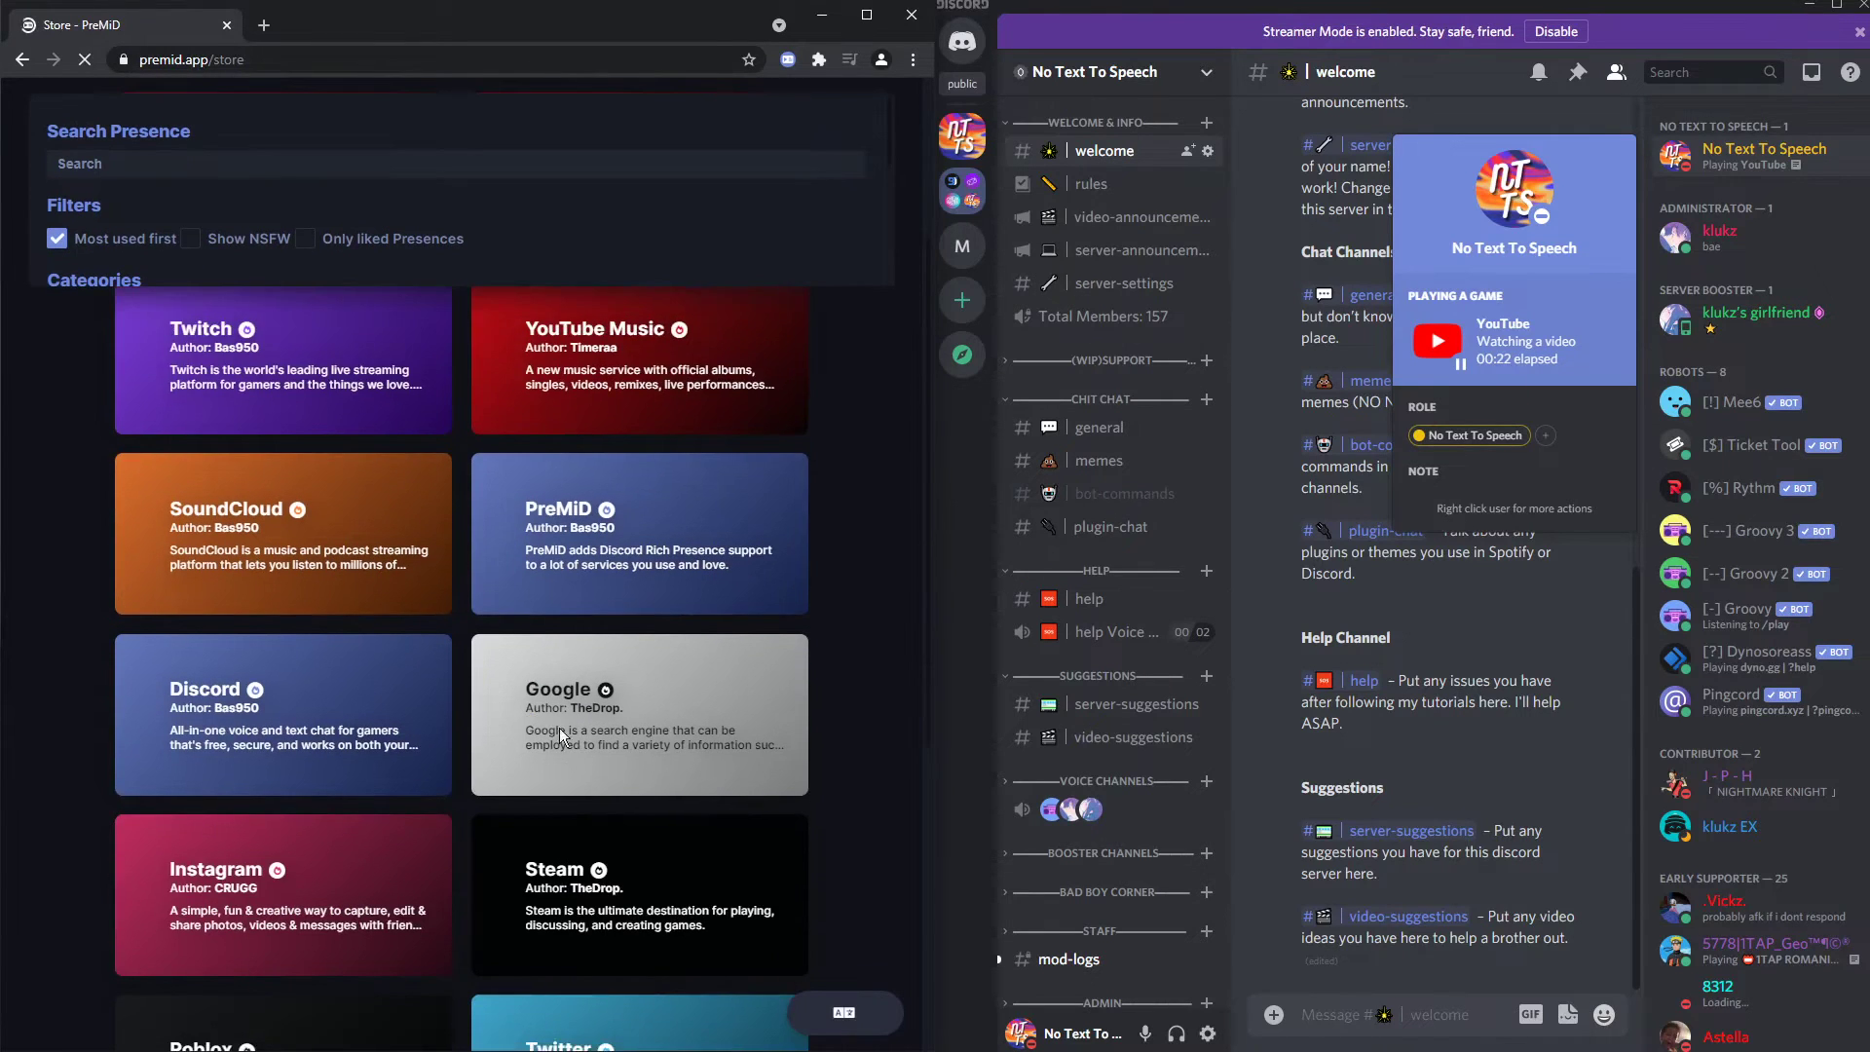
scroll(559, 727, "down", 2)
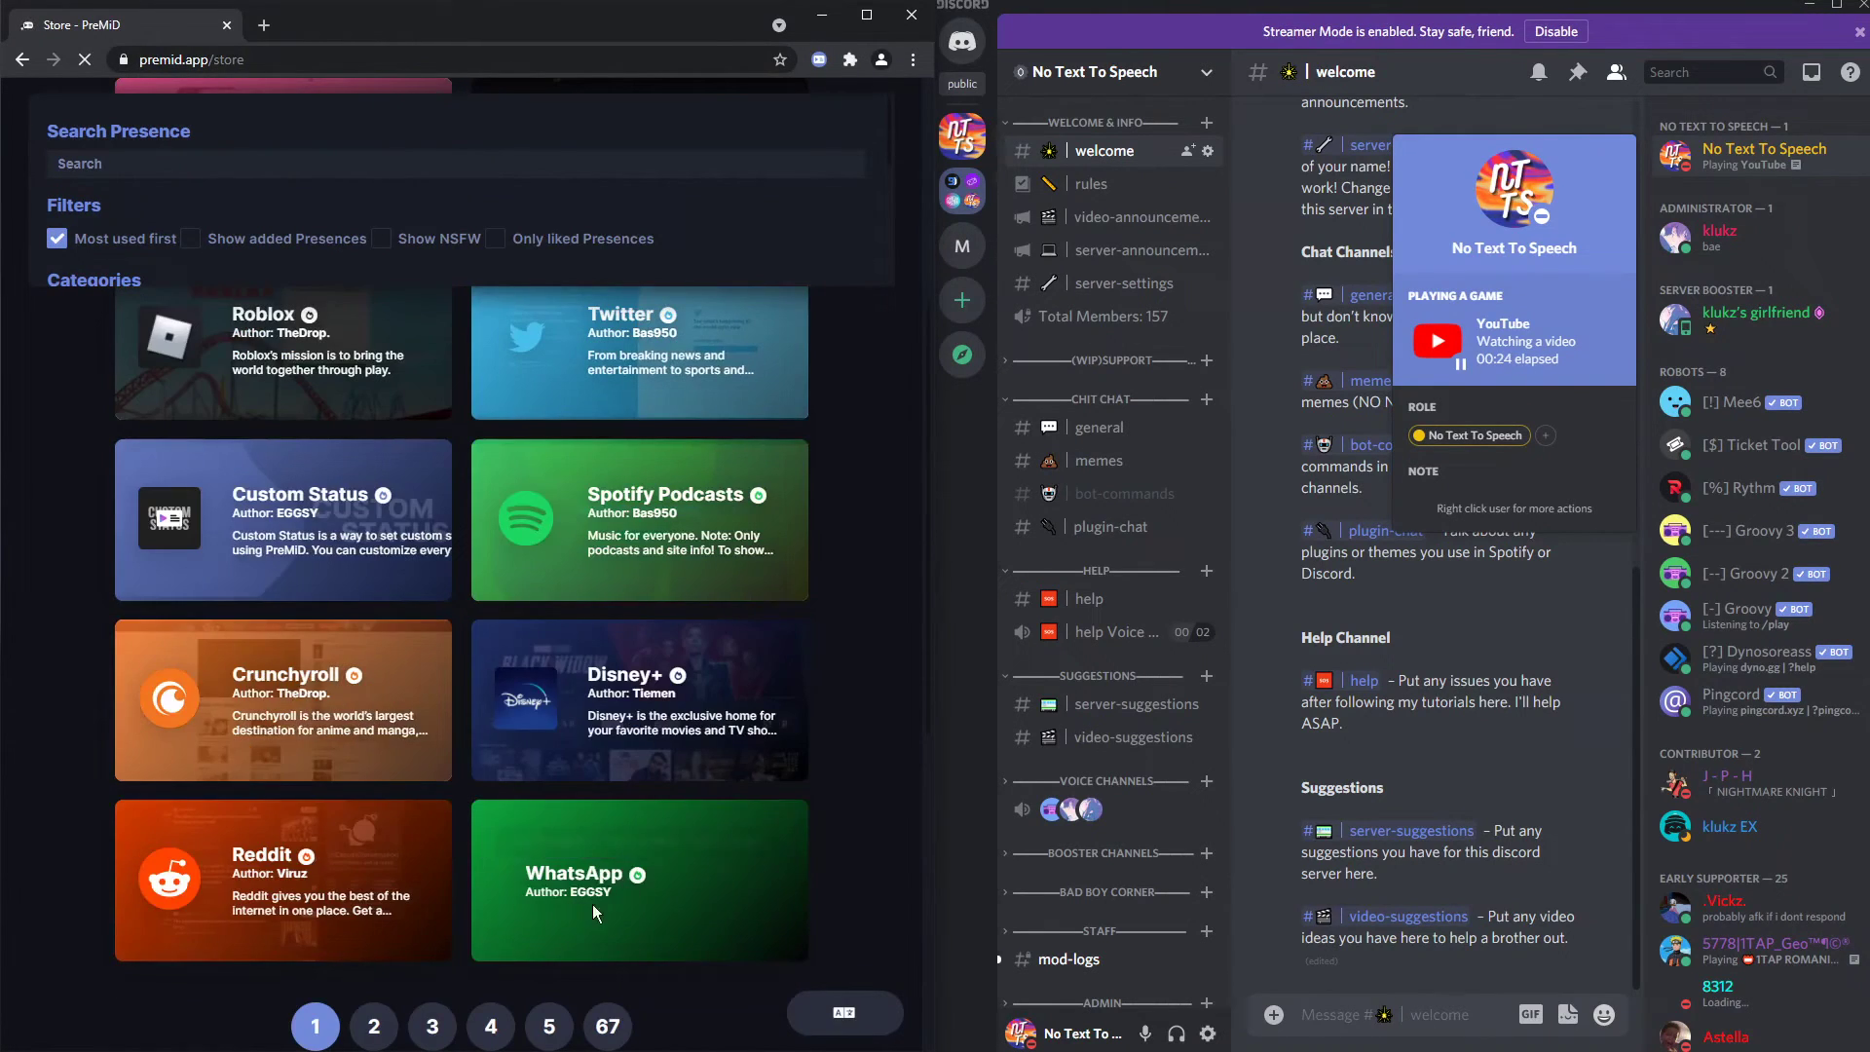
scroll(415, 675, "up", 3)
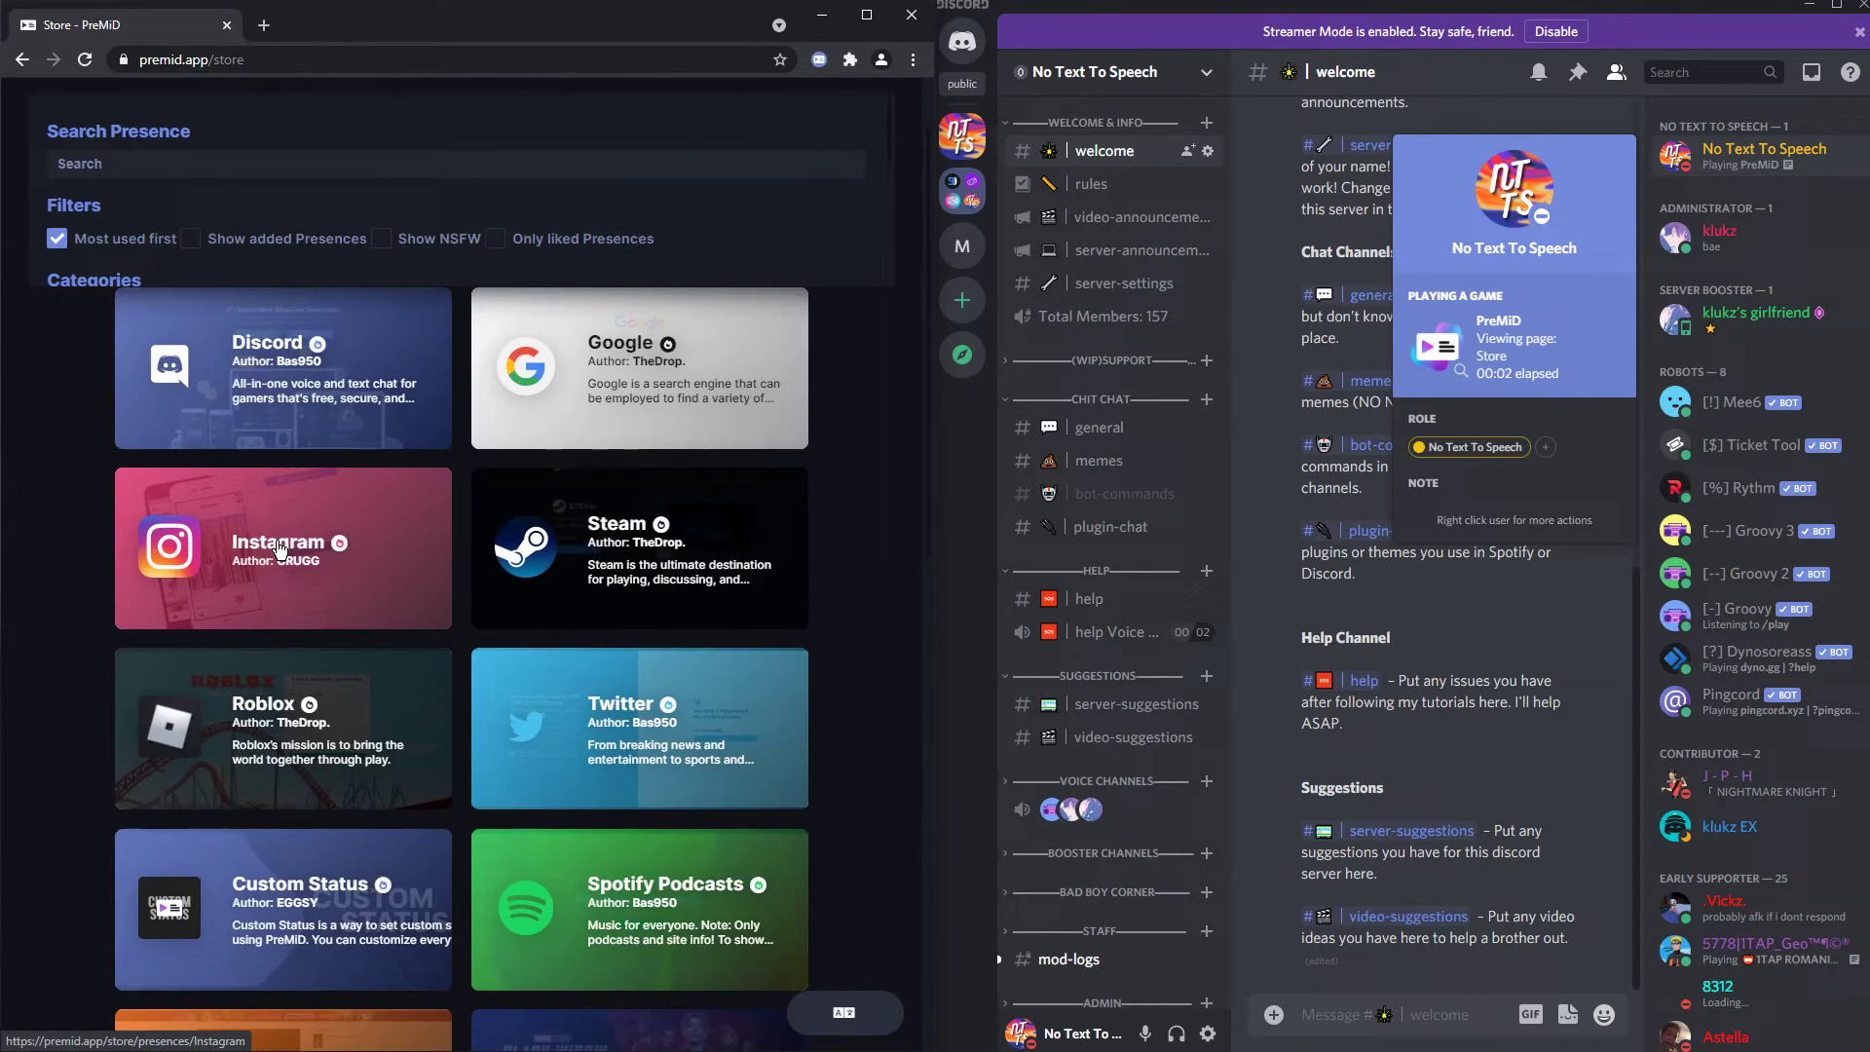
Step: Add the Instagram presence from its store page and view the installed presences
left_click(276, 548)
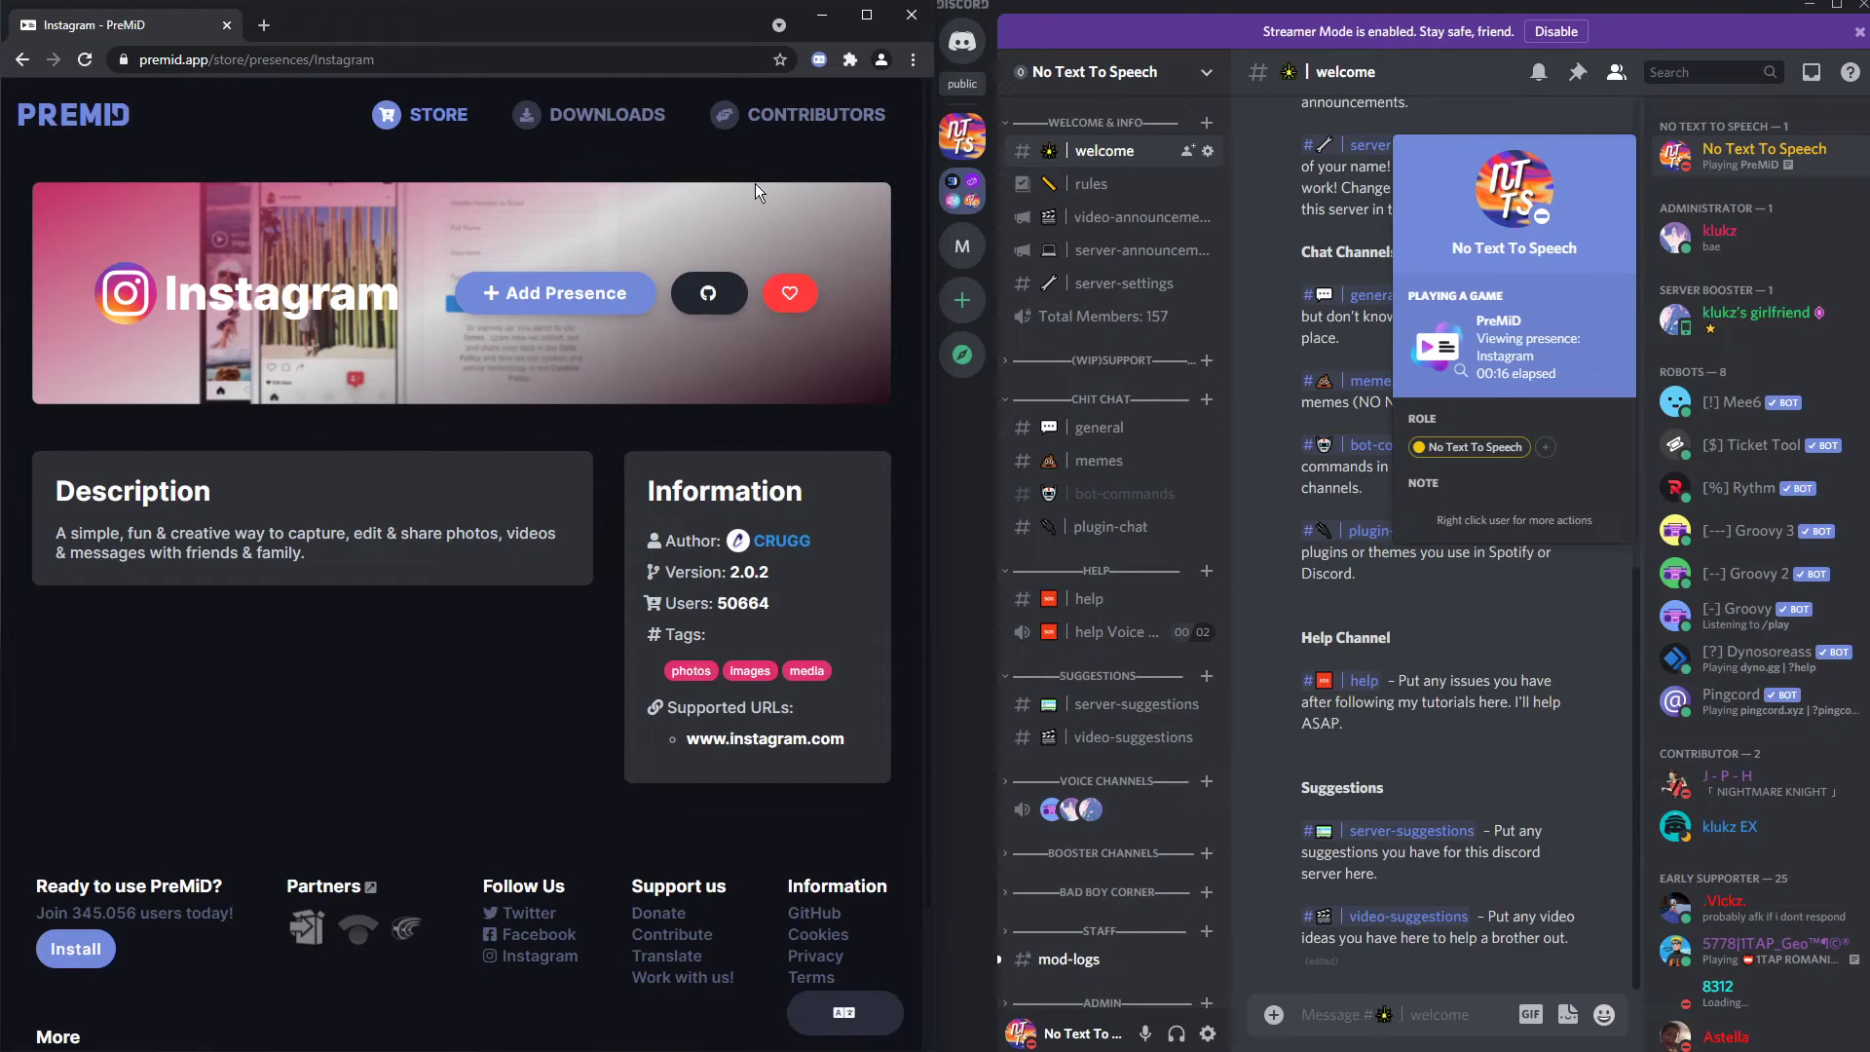
left_click(541, 299)
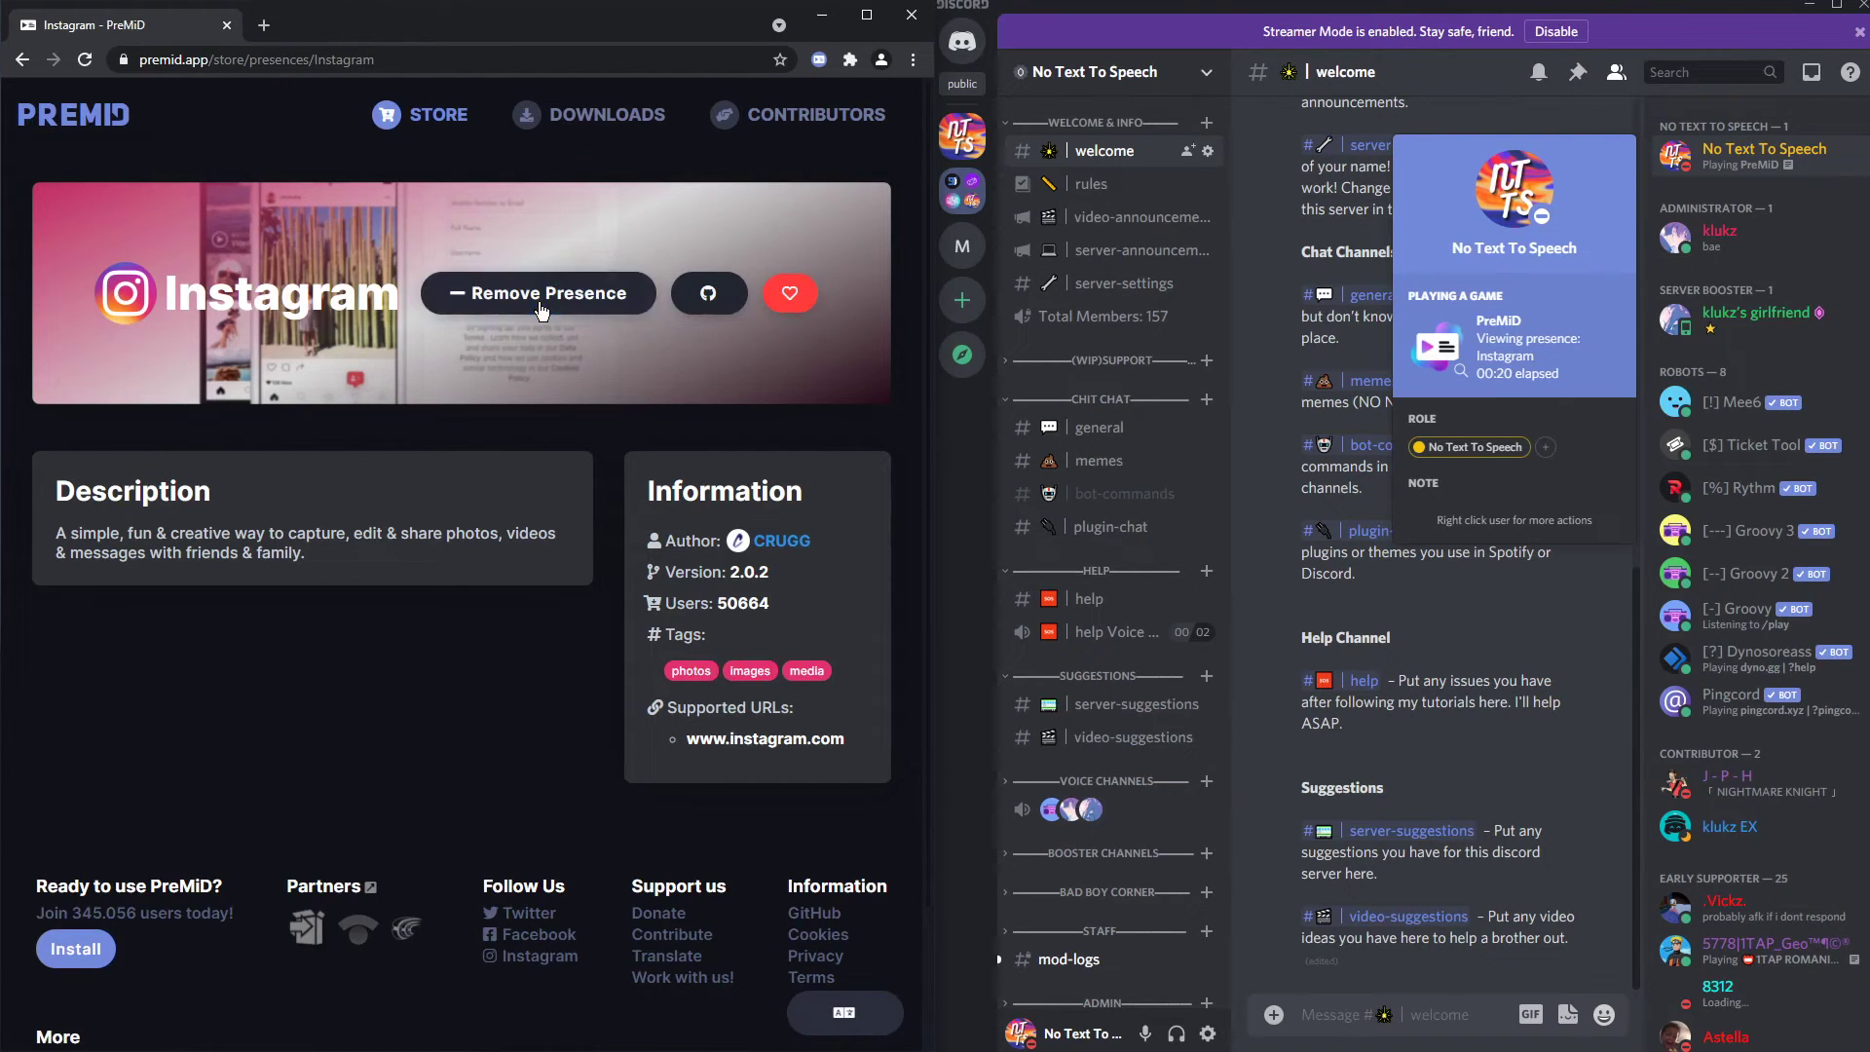
left_click(821, 60)
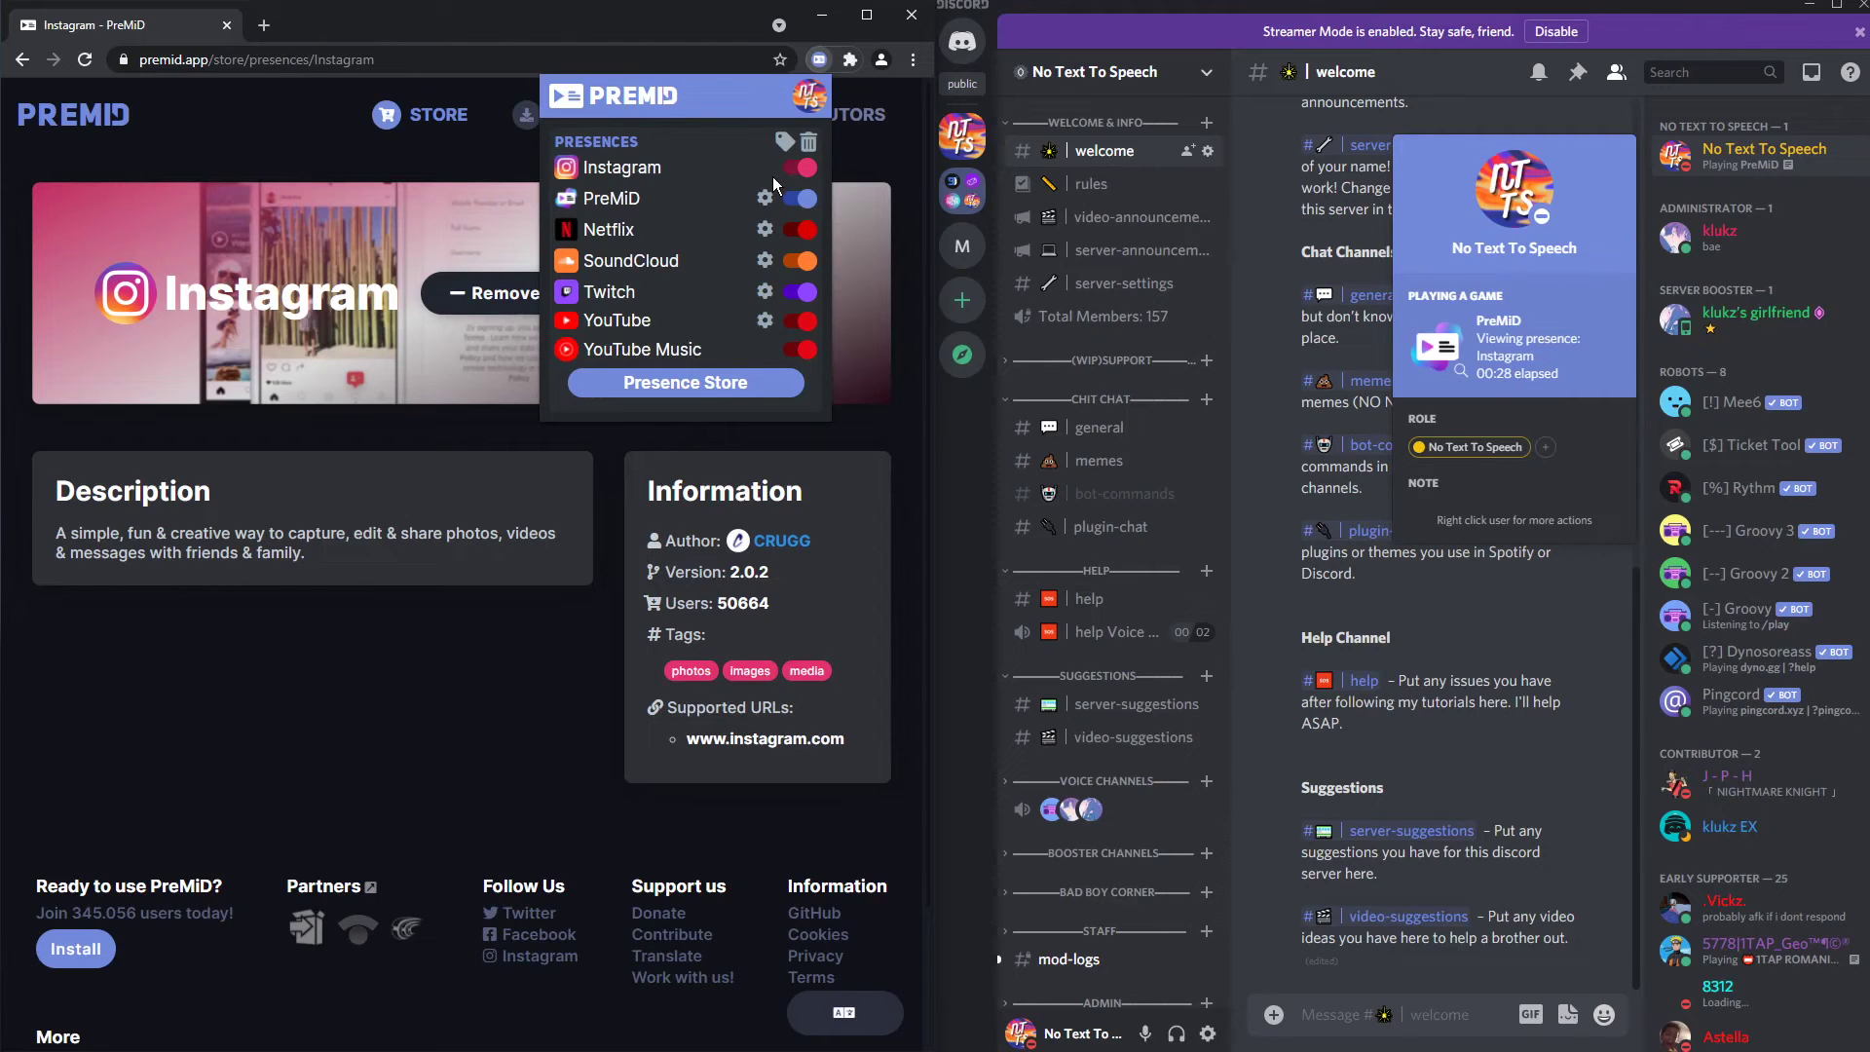
Step: Inspect the PreMiD and YouTube presence settings, returning to the presence list after each
left_click(767, 199)
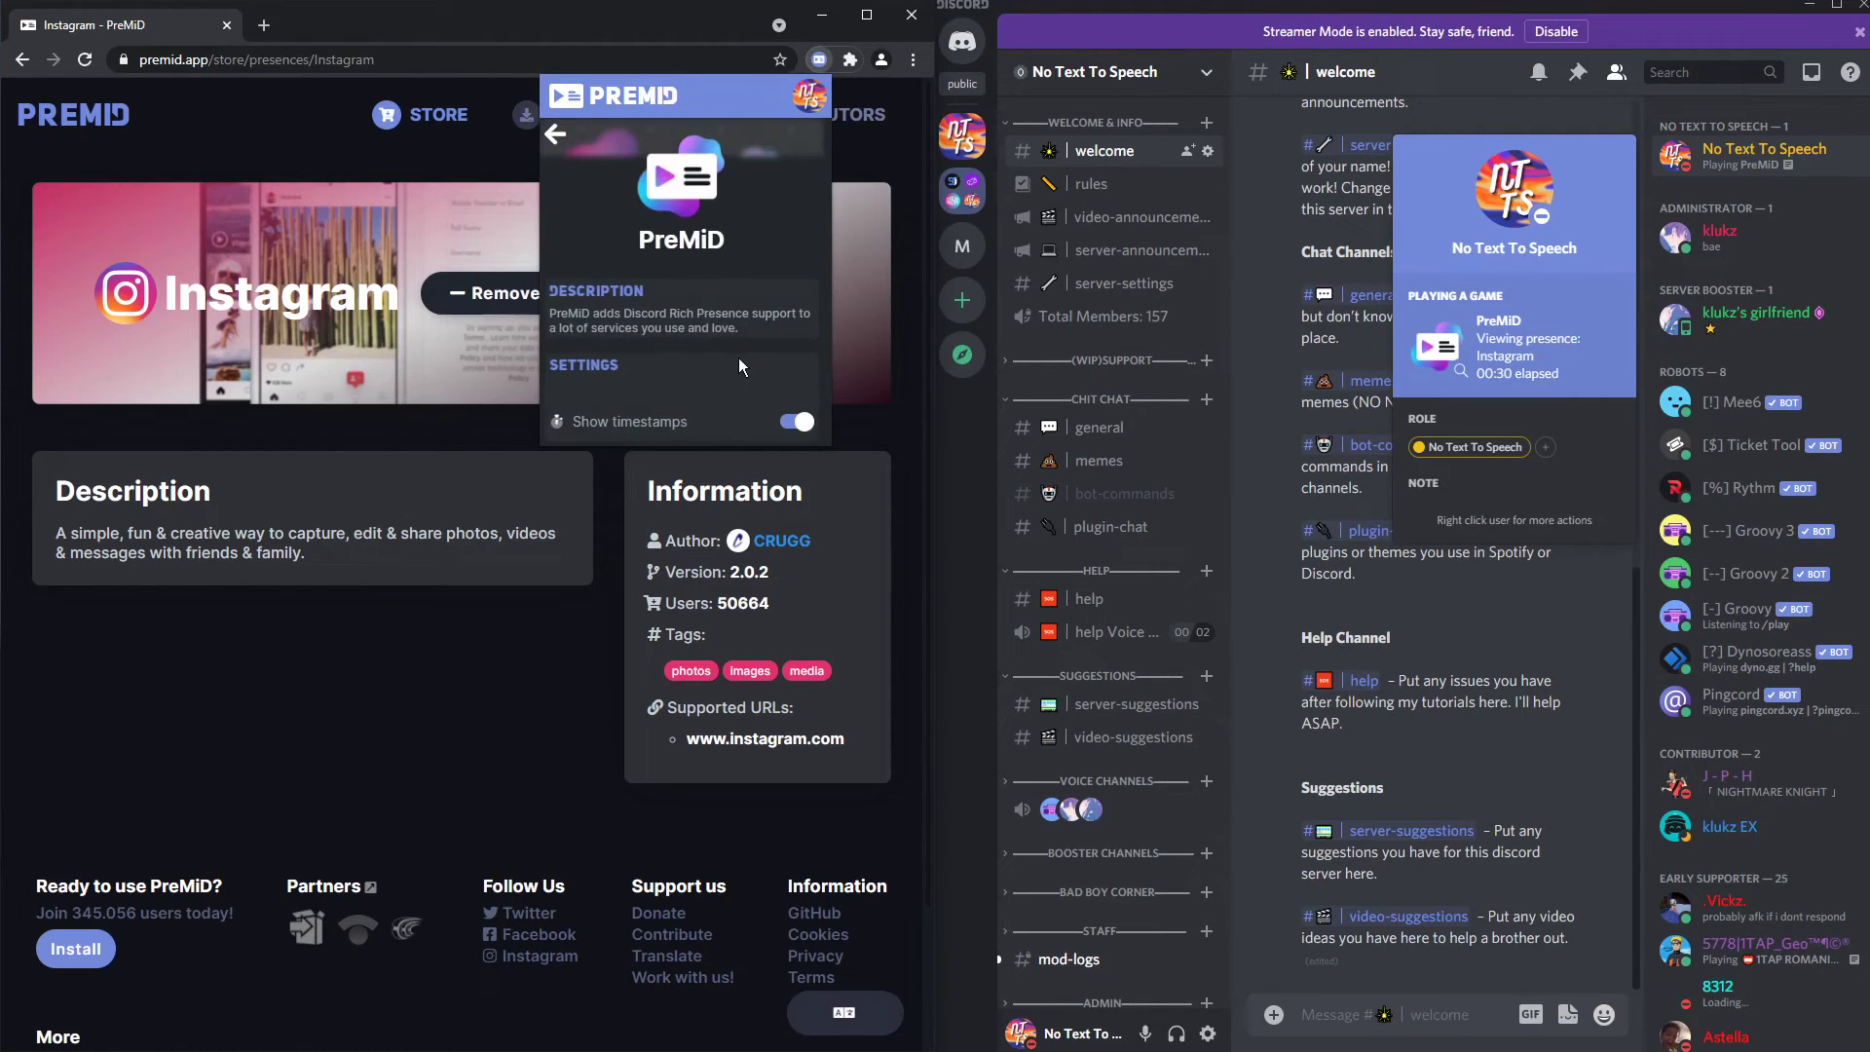
left_click(556, 134)
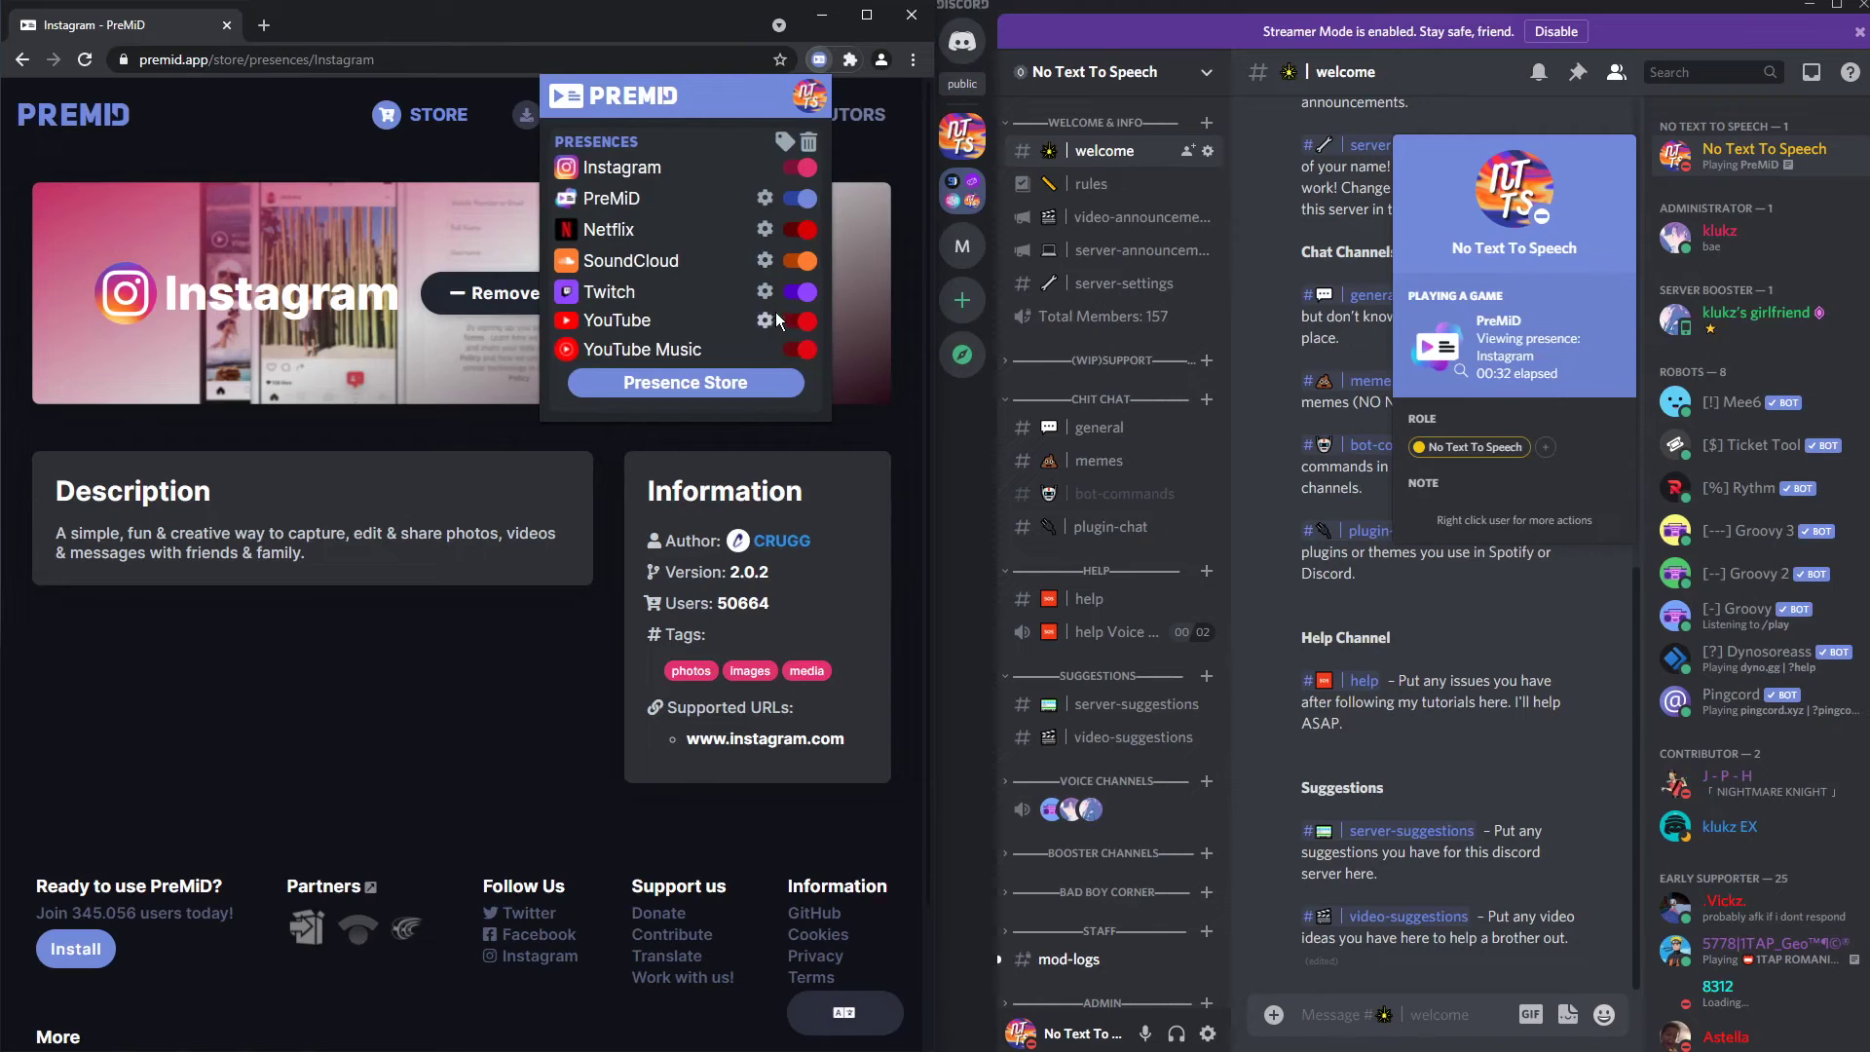
left_click(766, 320)
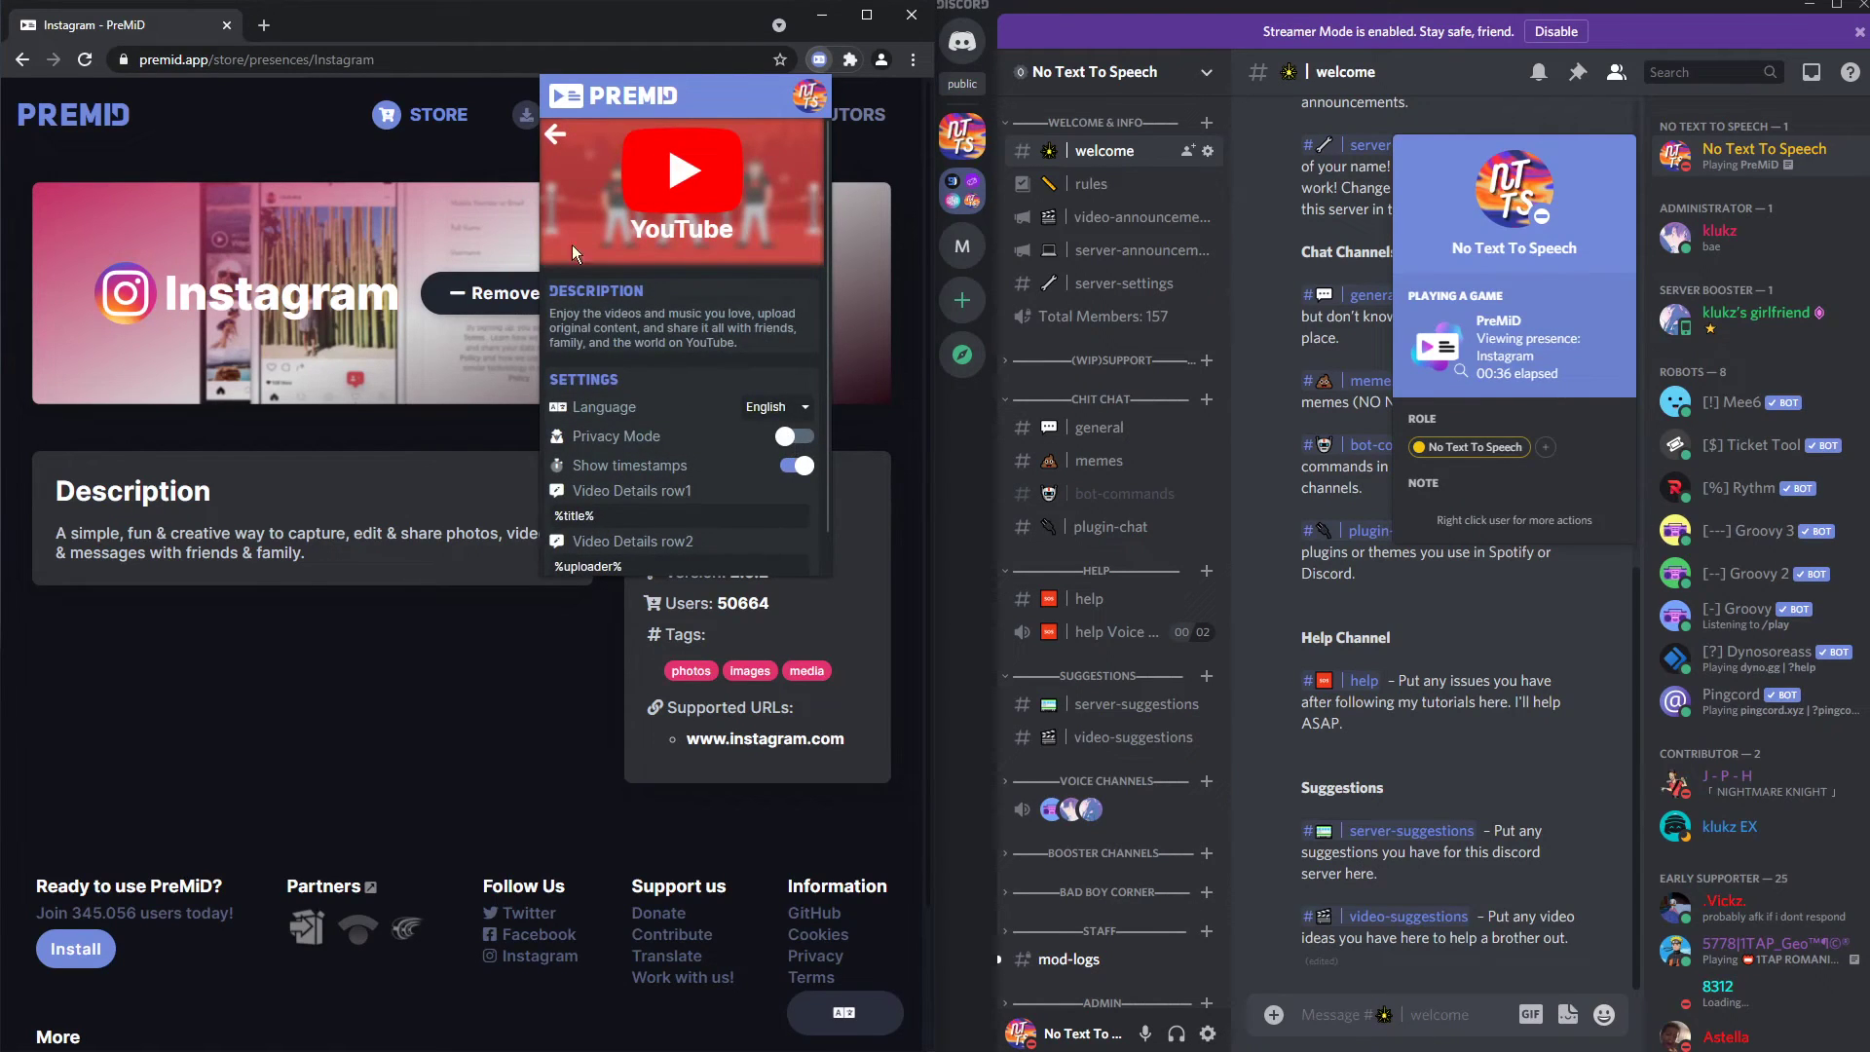
left_click(556, 132)
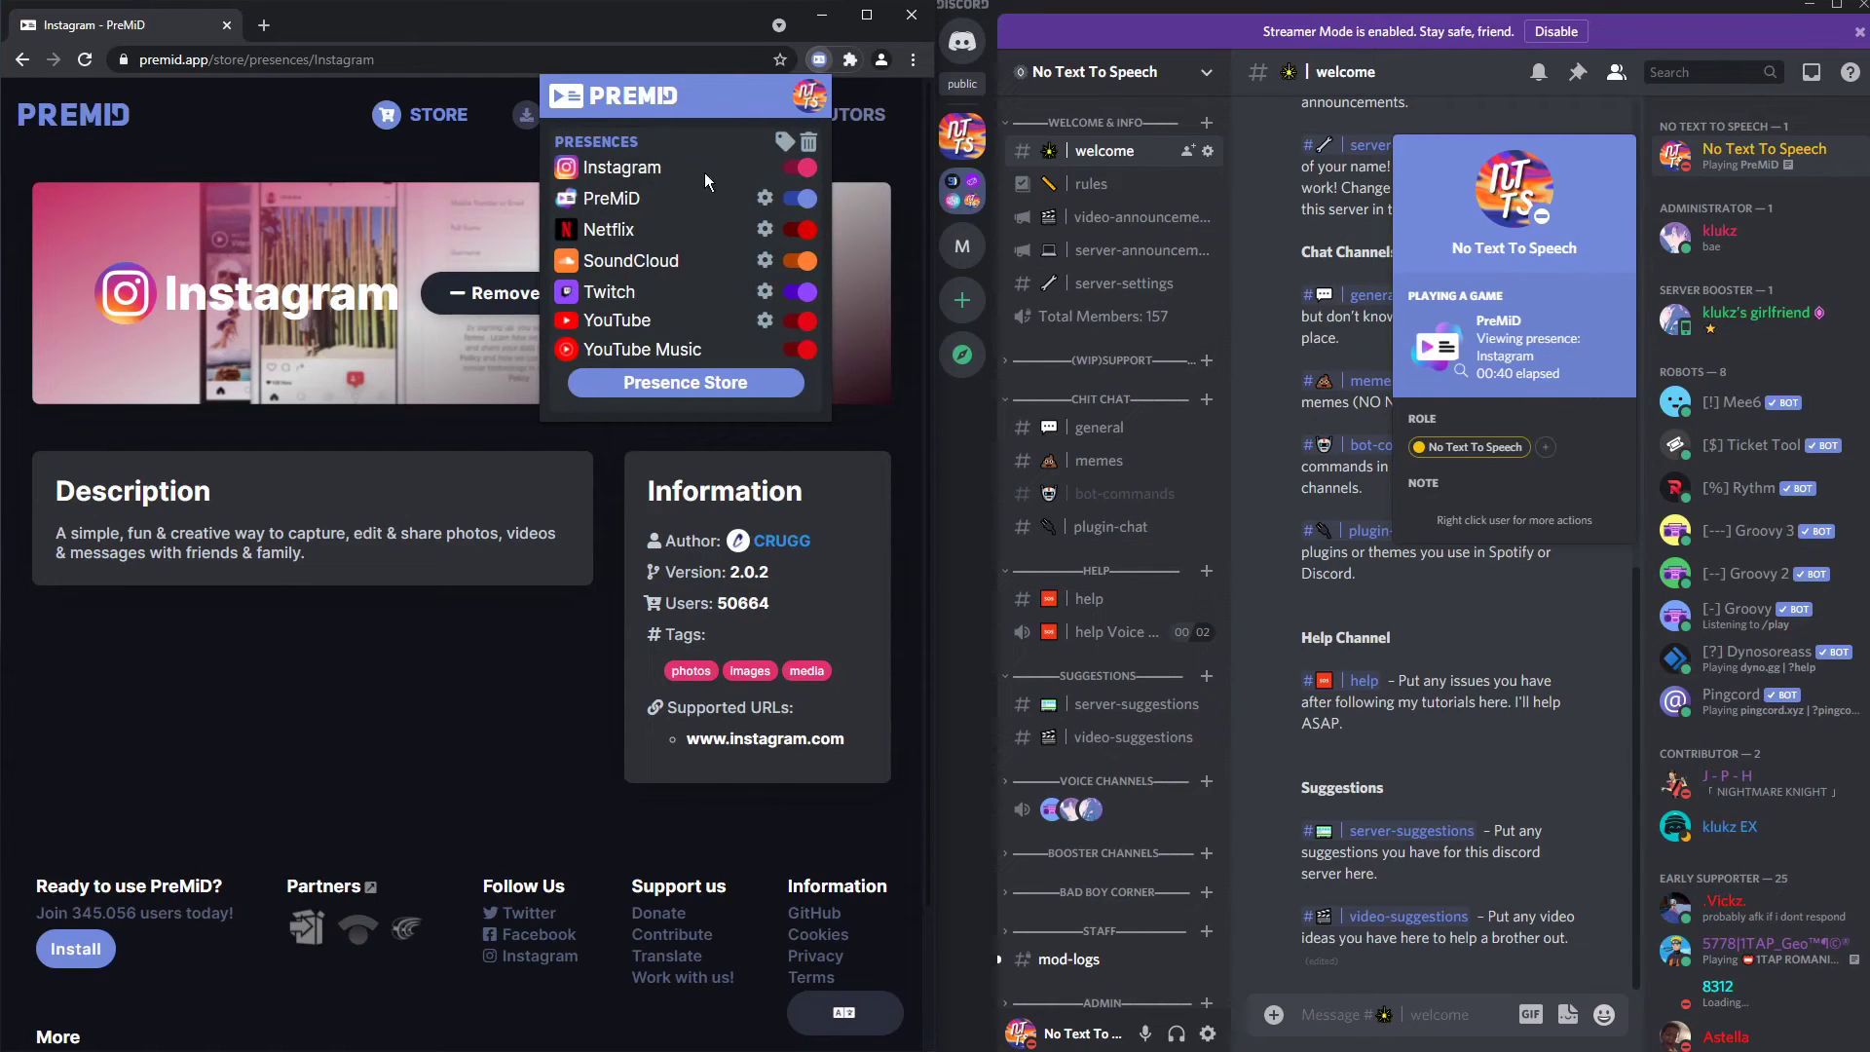
Step: Switch off the Instagram presence and go to the Presence Store
left_click(798, 173)
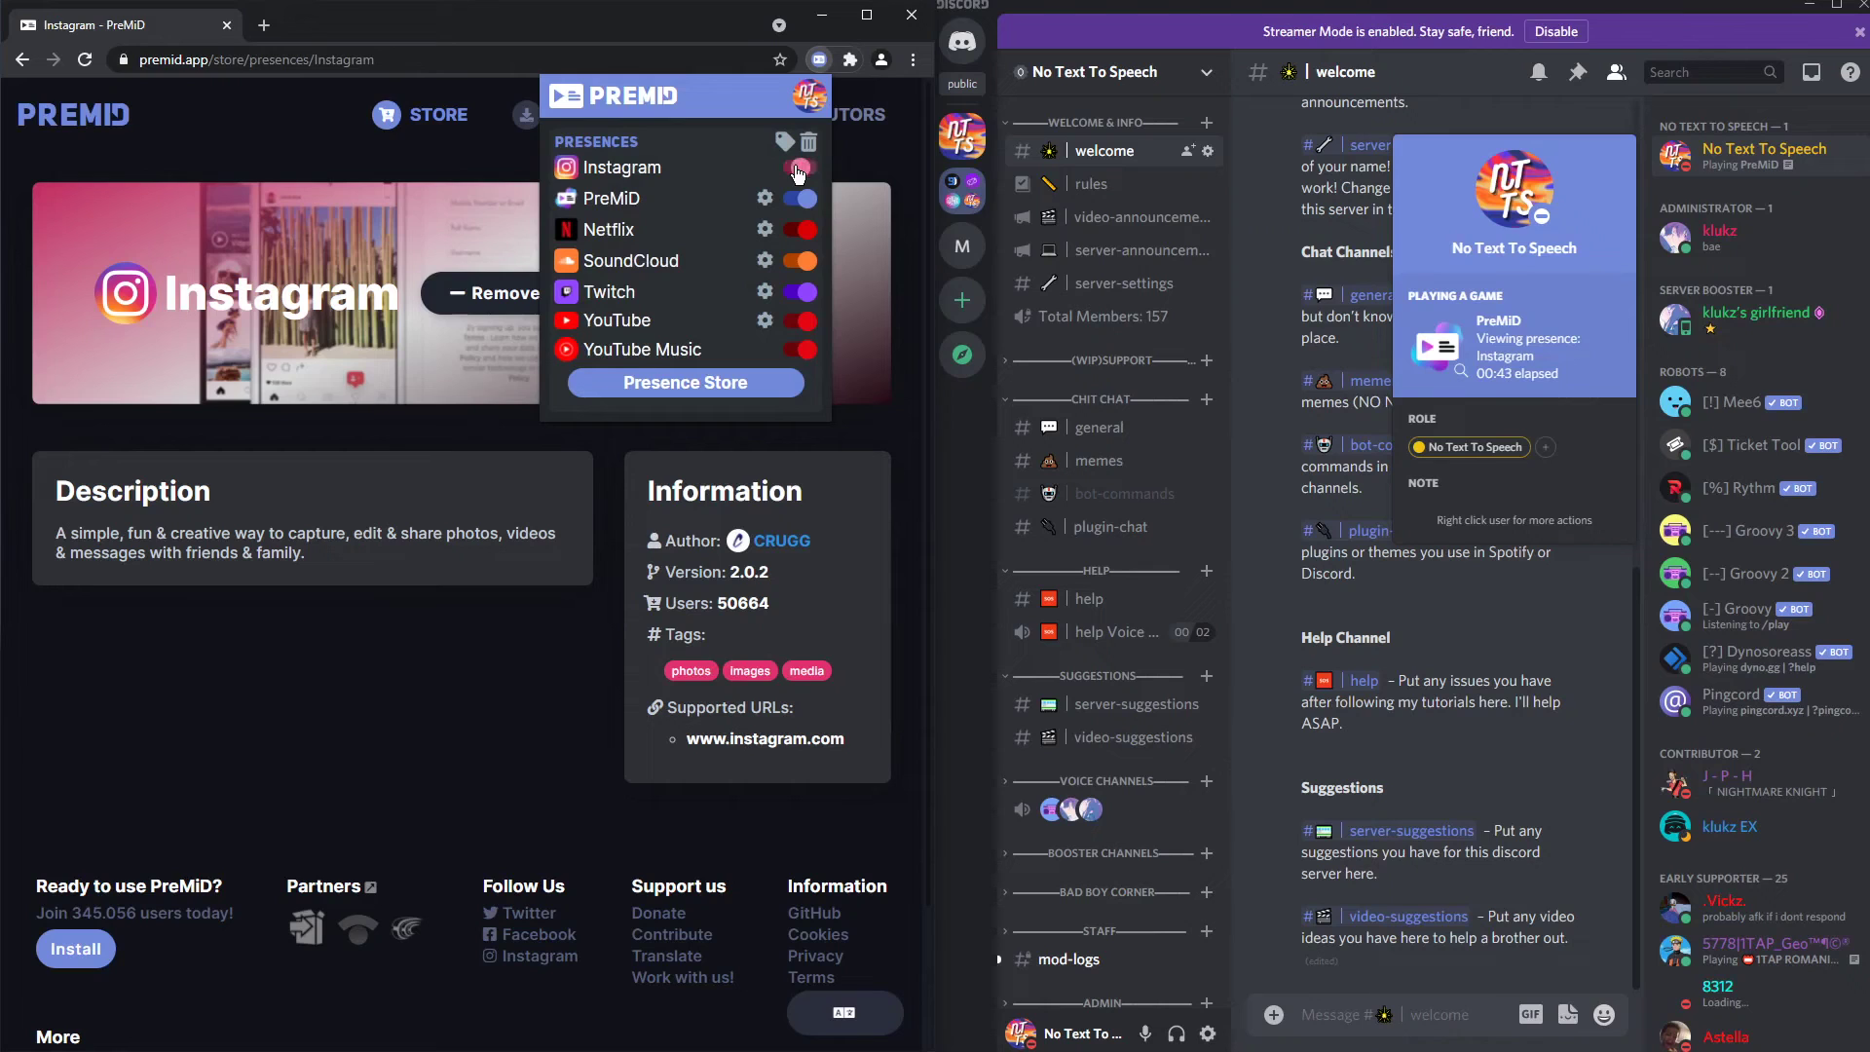
left_click(341, 338)
left_click(409, 127)
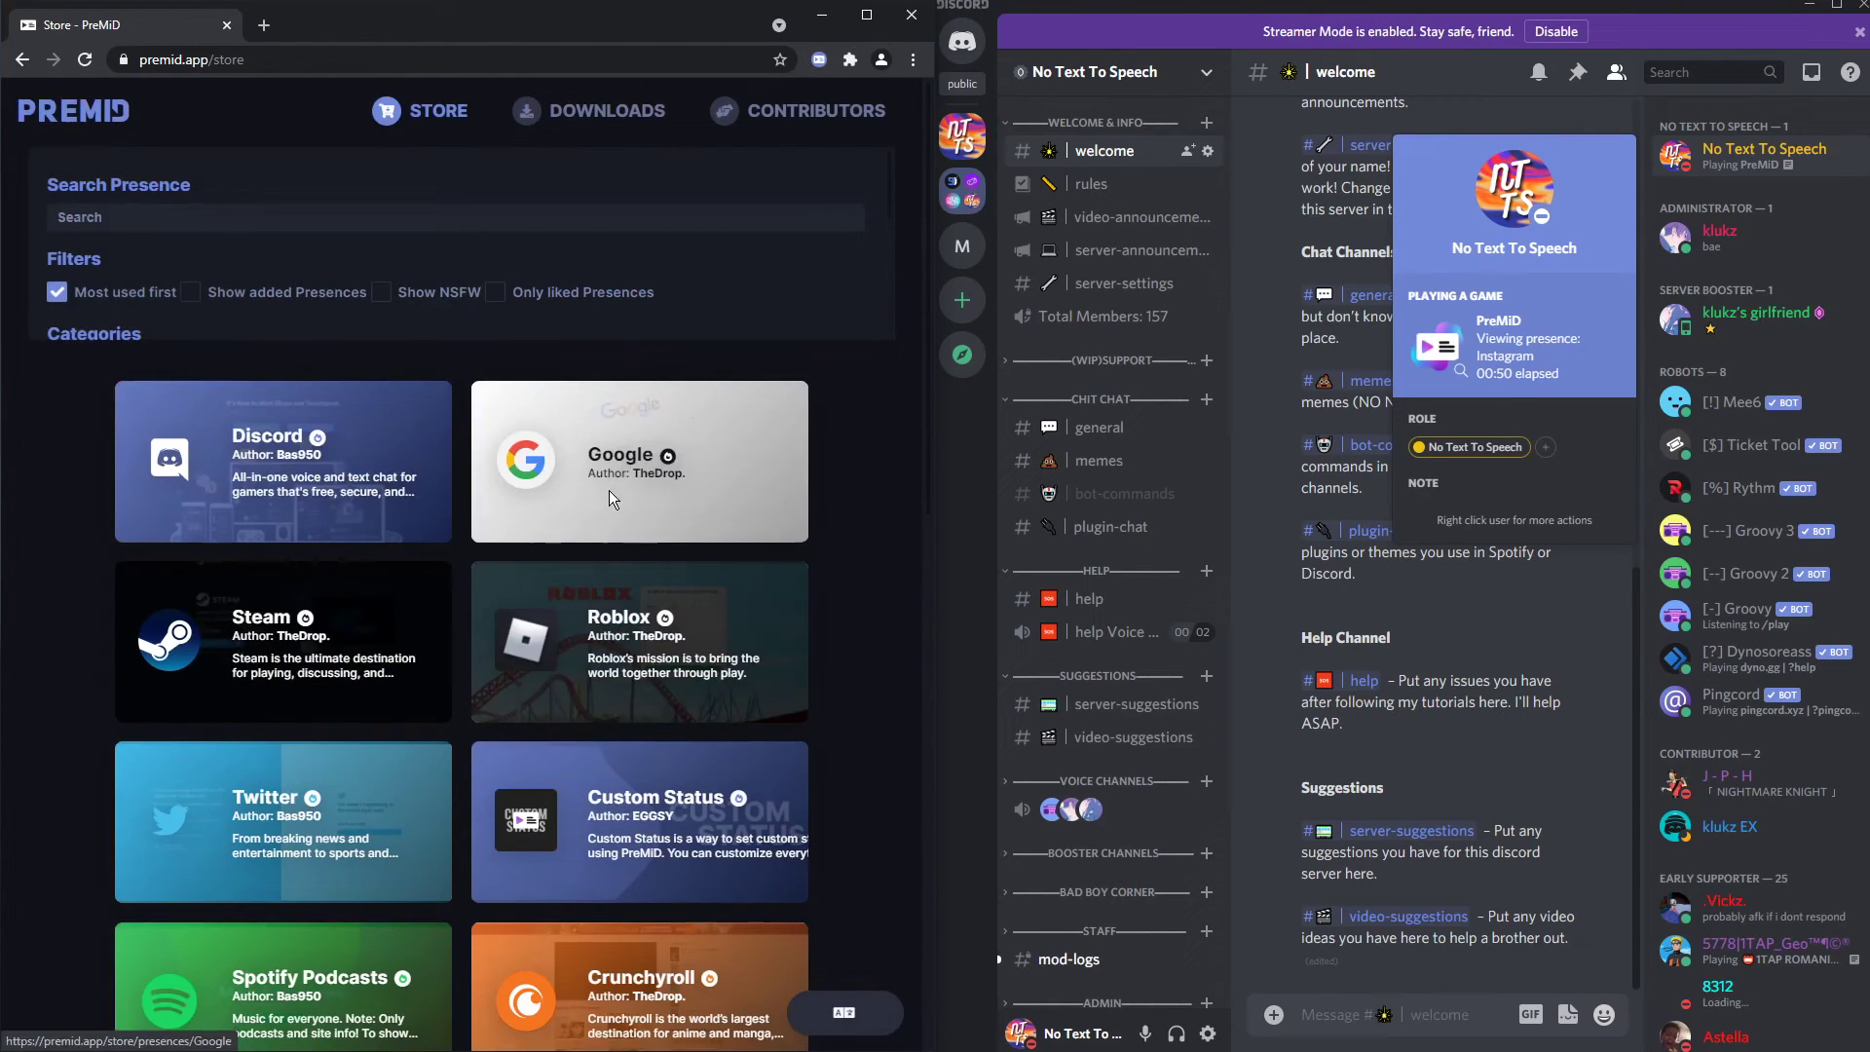
scroll(599, 469, "down", 3)
scroll(584, 439, "down", 3)
scroll(571, 454, "down", 3)
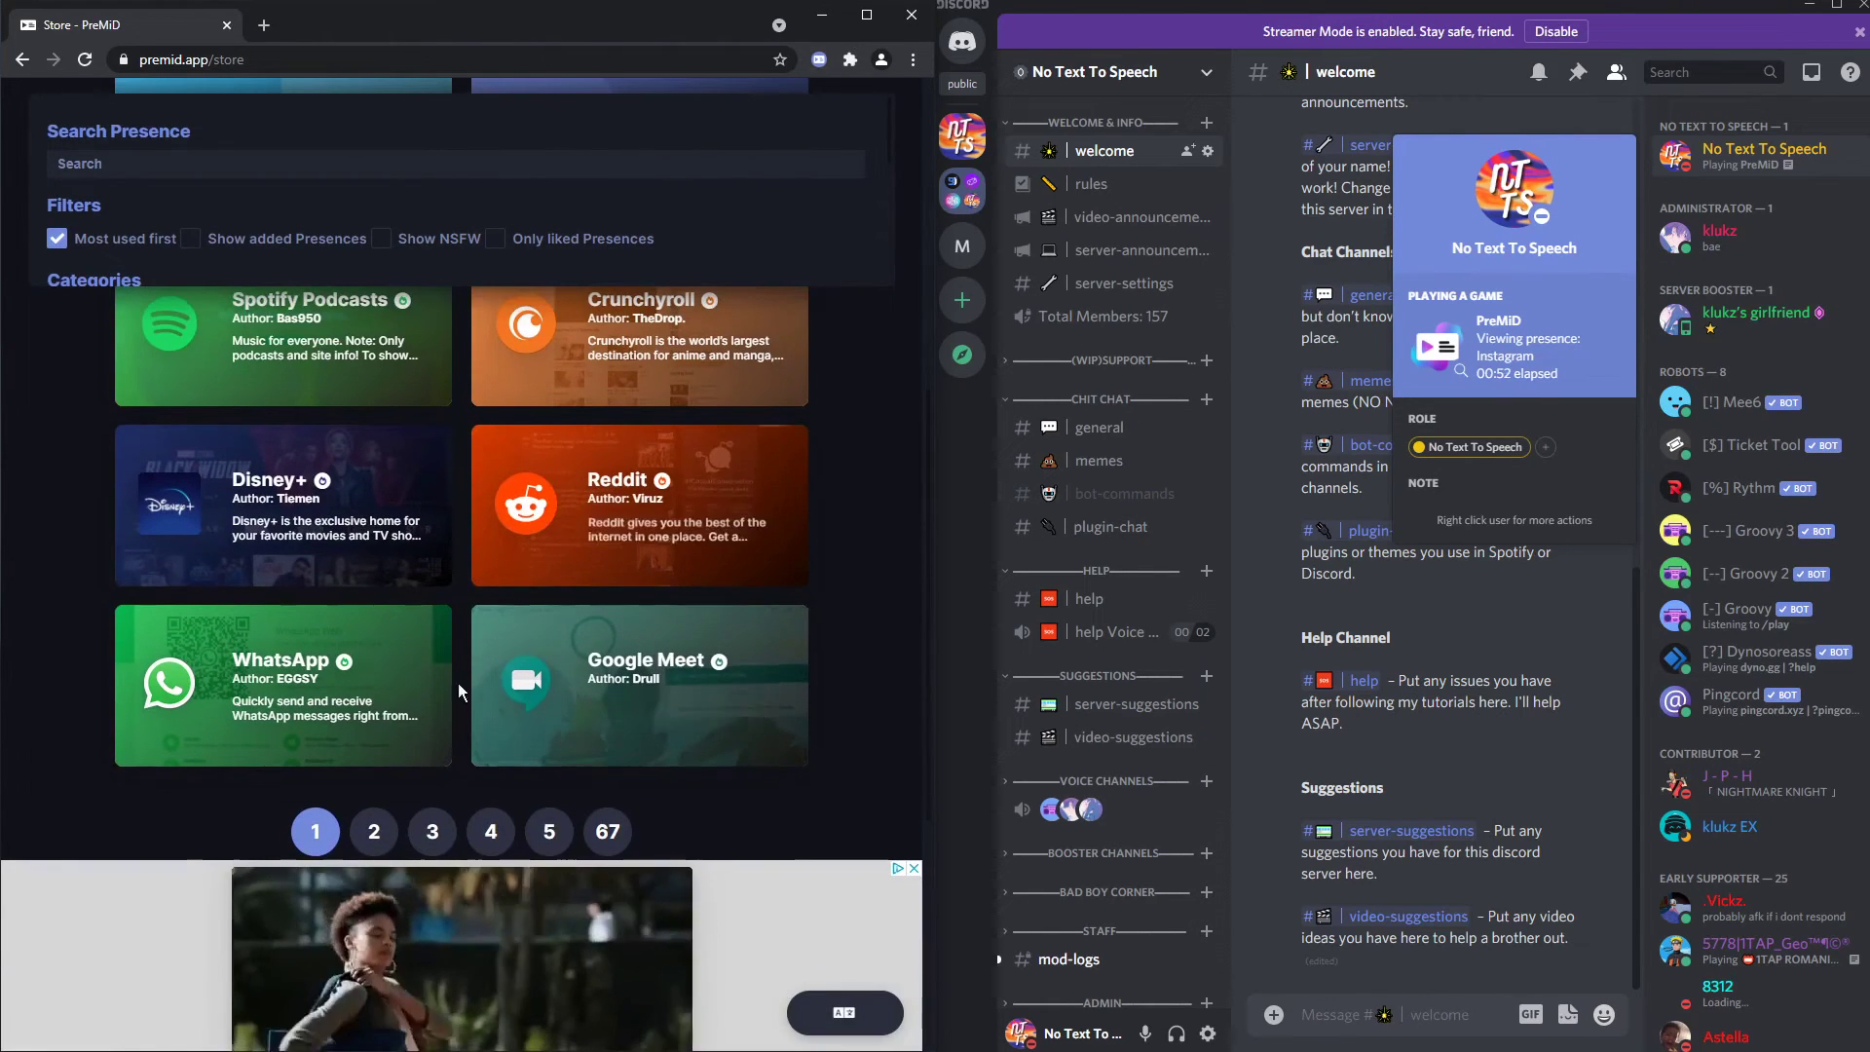
Step: Flip to store page 2 and back to page 1, then open Google Meet
left_click(376, 831)
left_click(374, 831)
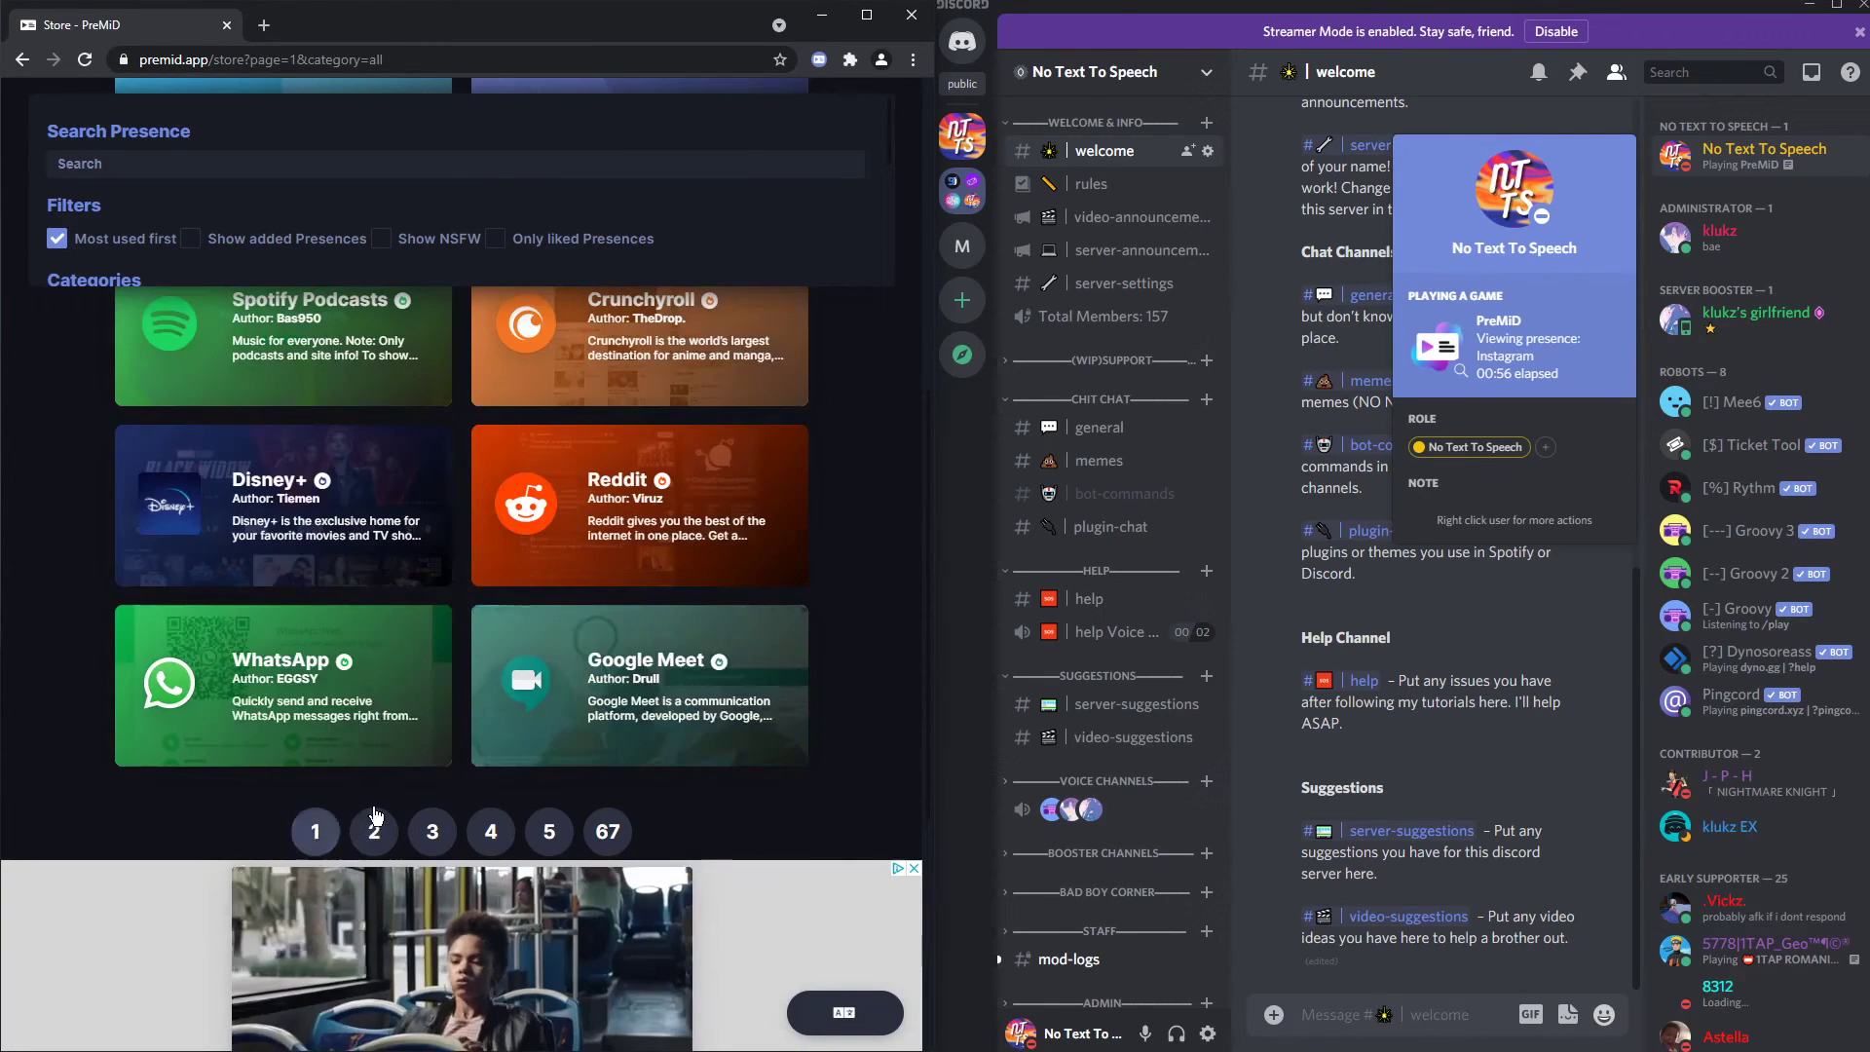
left_click(639, 687)
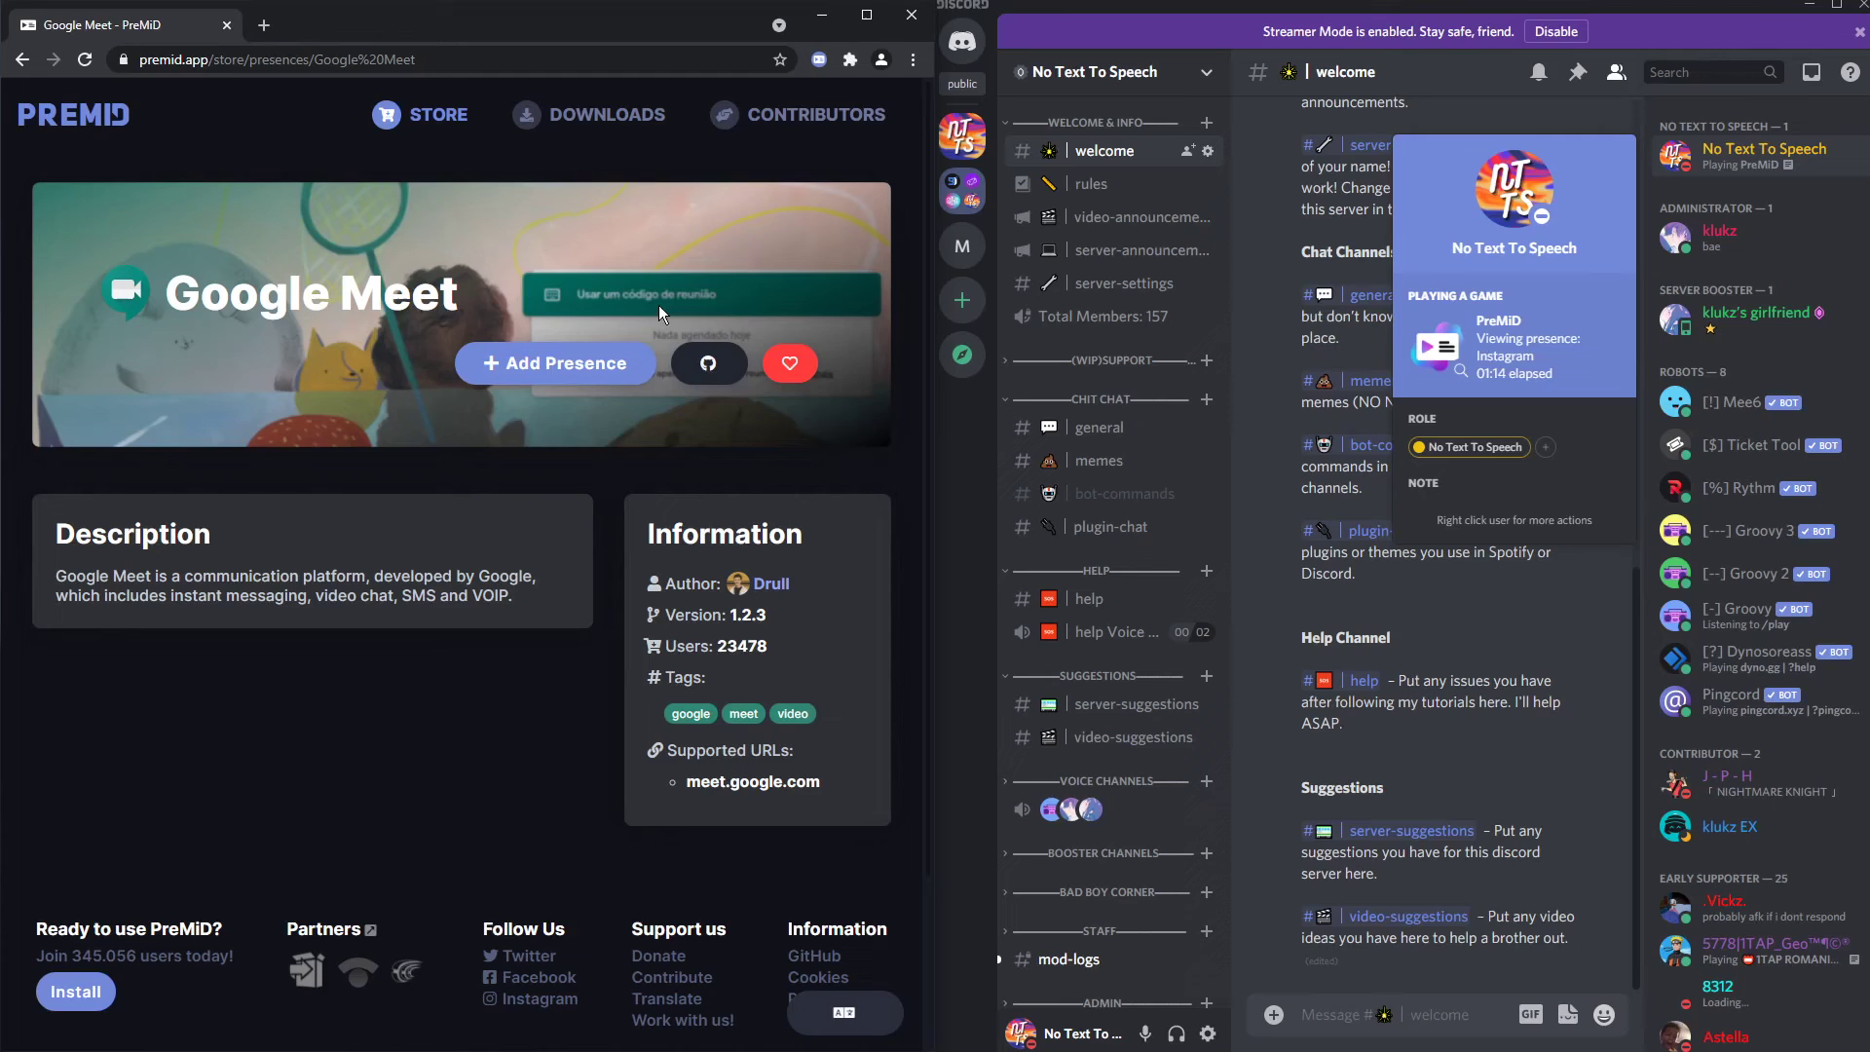
Step: Remove the PreMiD extension from Chrome, then close the Chrome and Discord windows
right_click(819, 59)
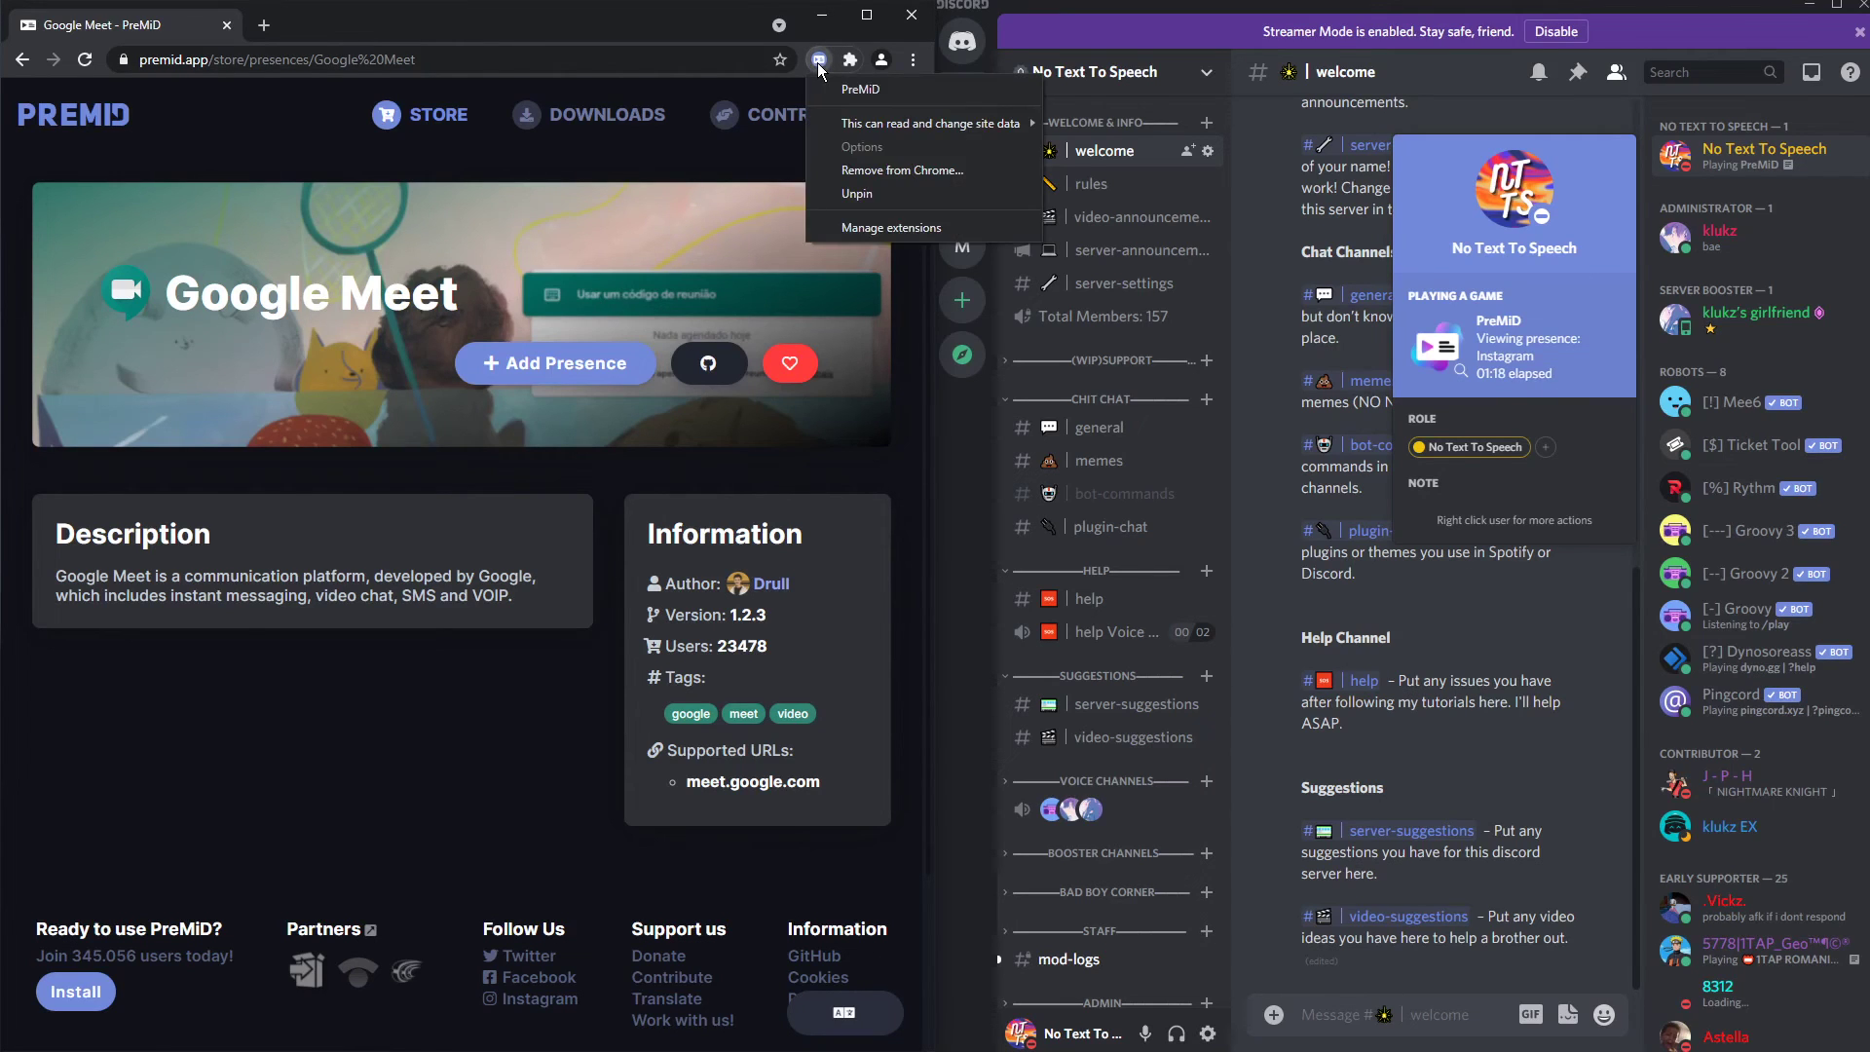
left_click(876, 176)
left_click(694, 198)
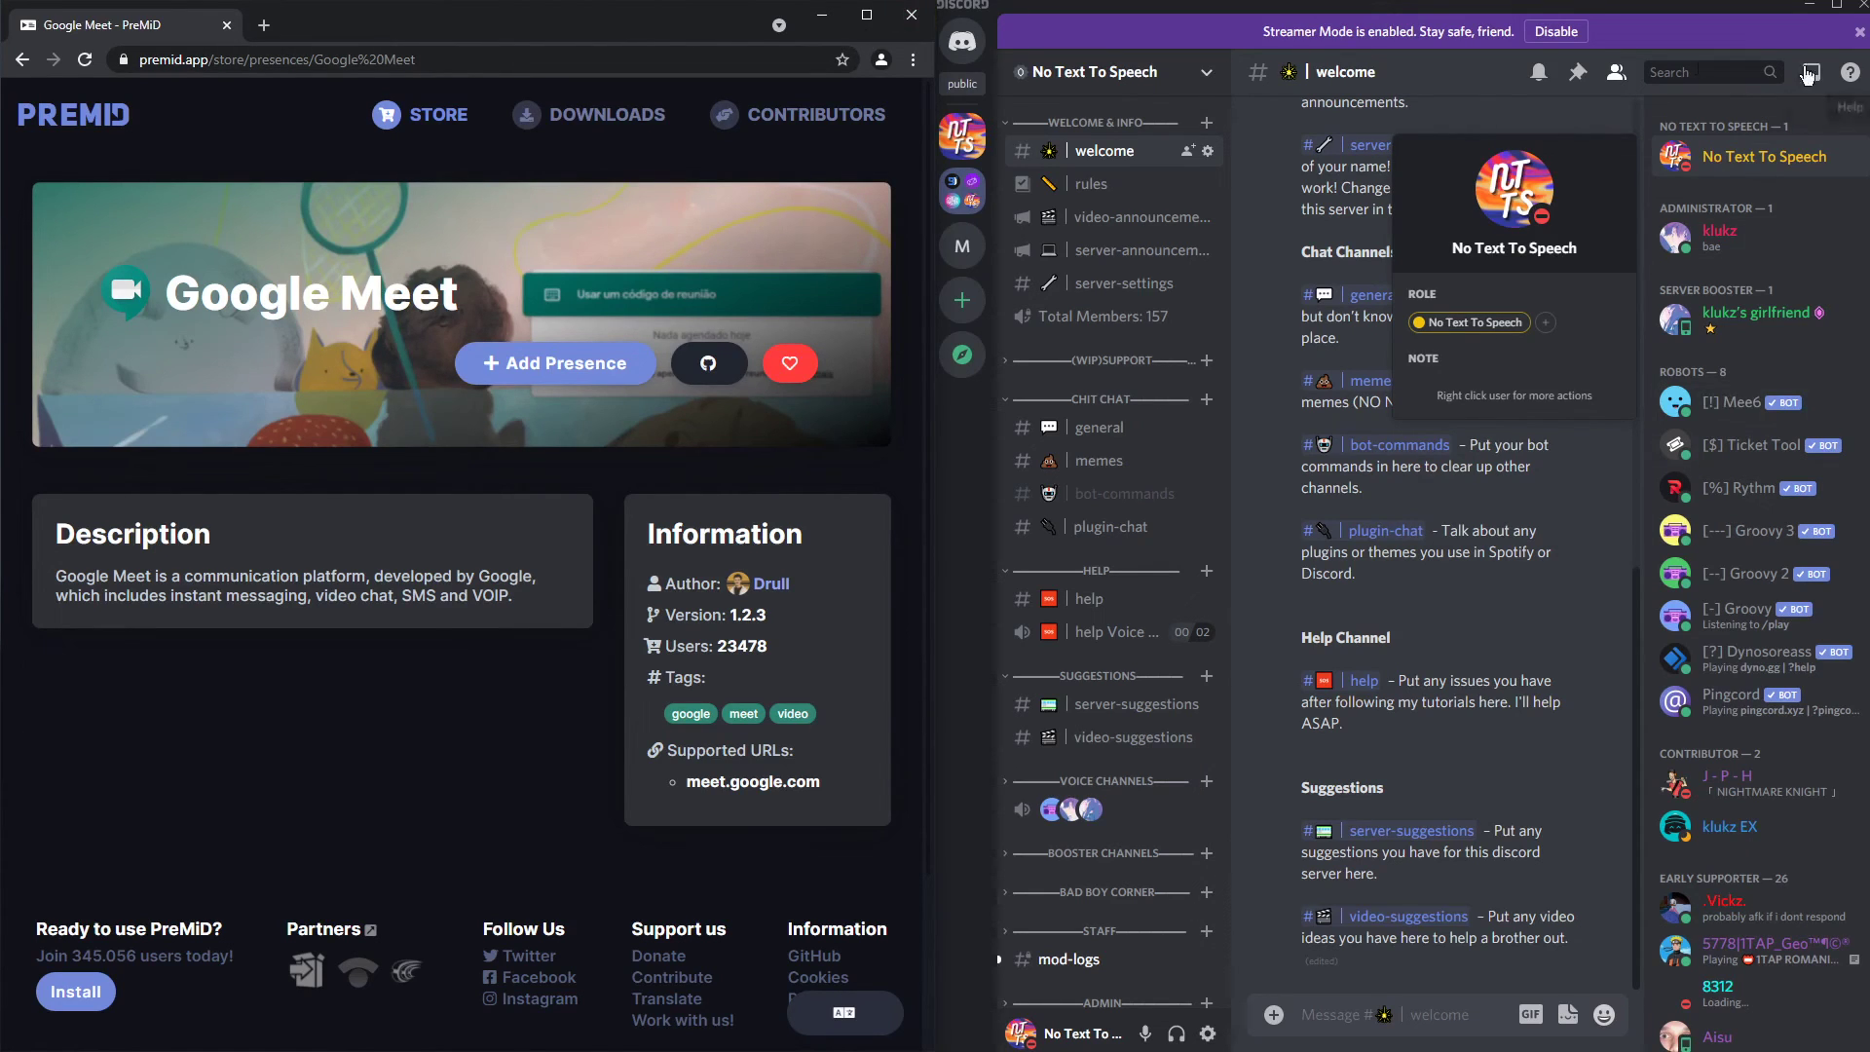
left_click(912, 17)
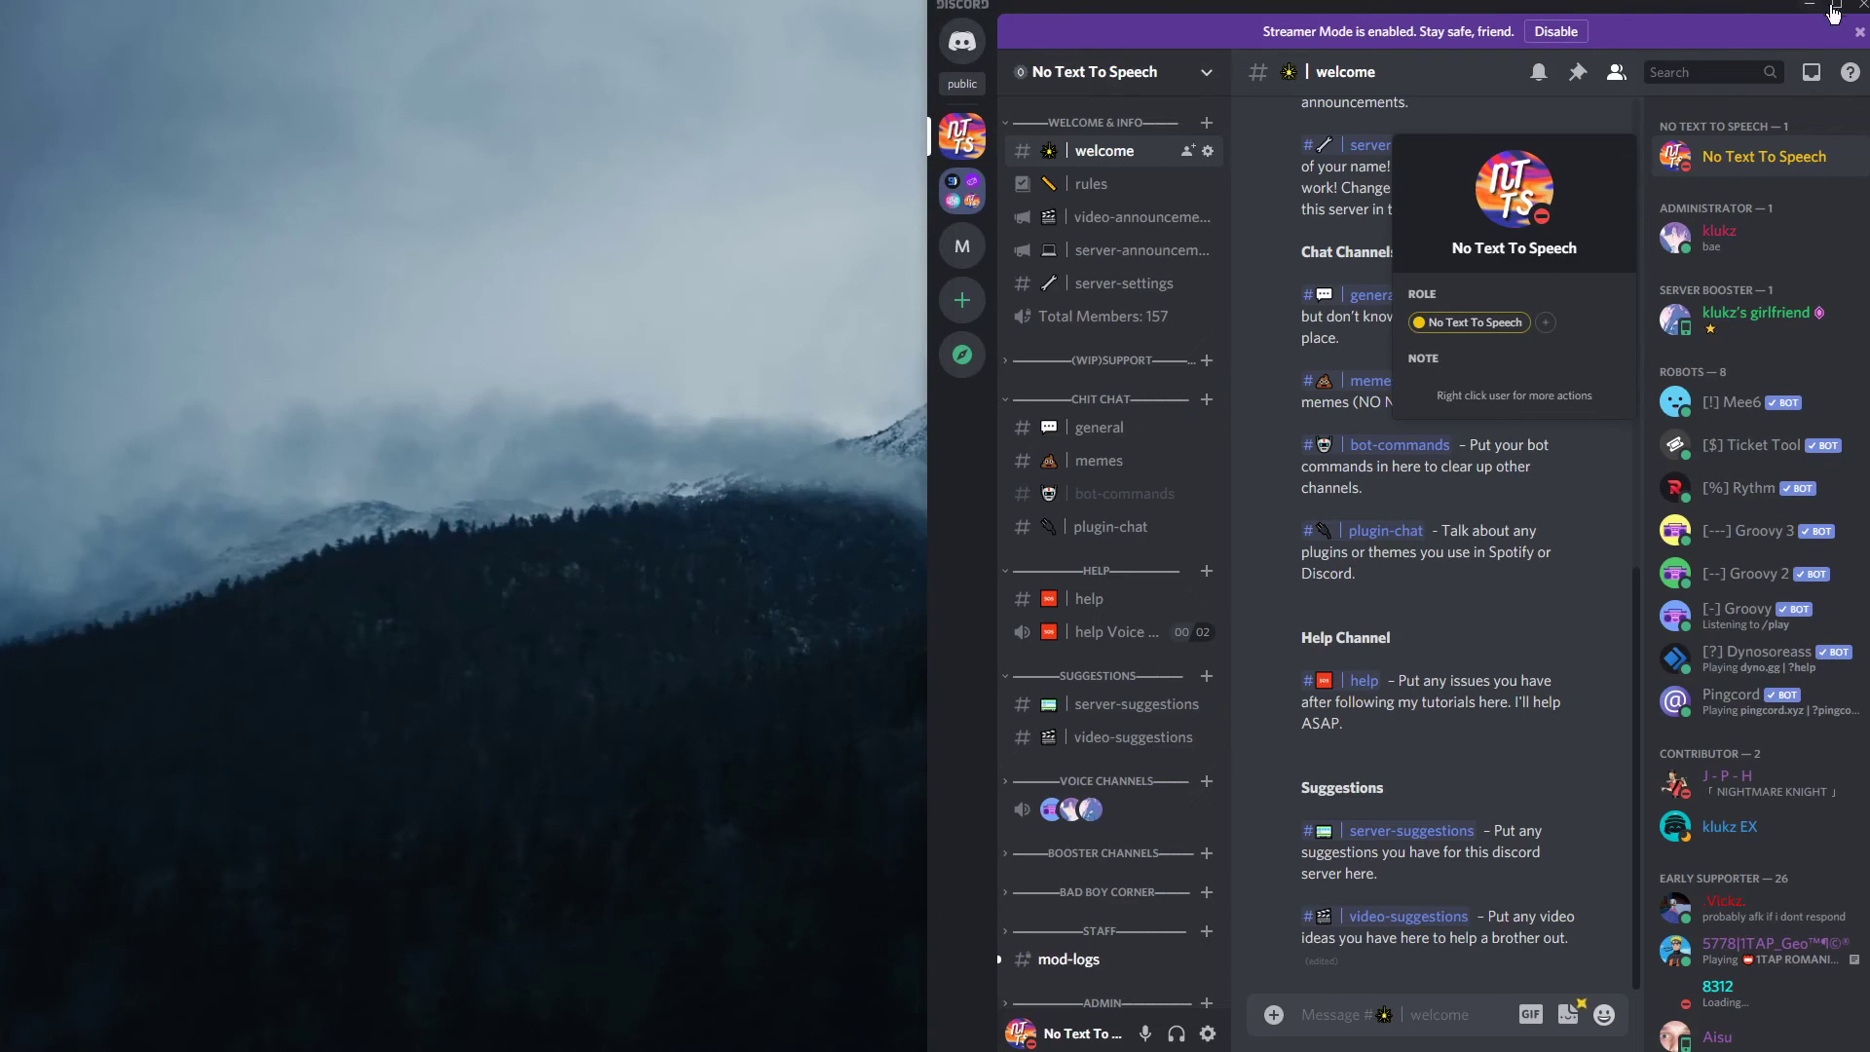
left_click(1837, 12)
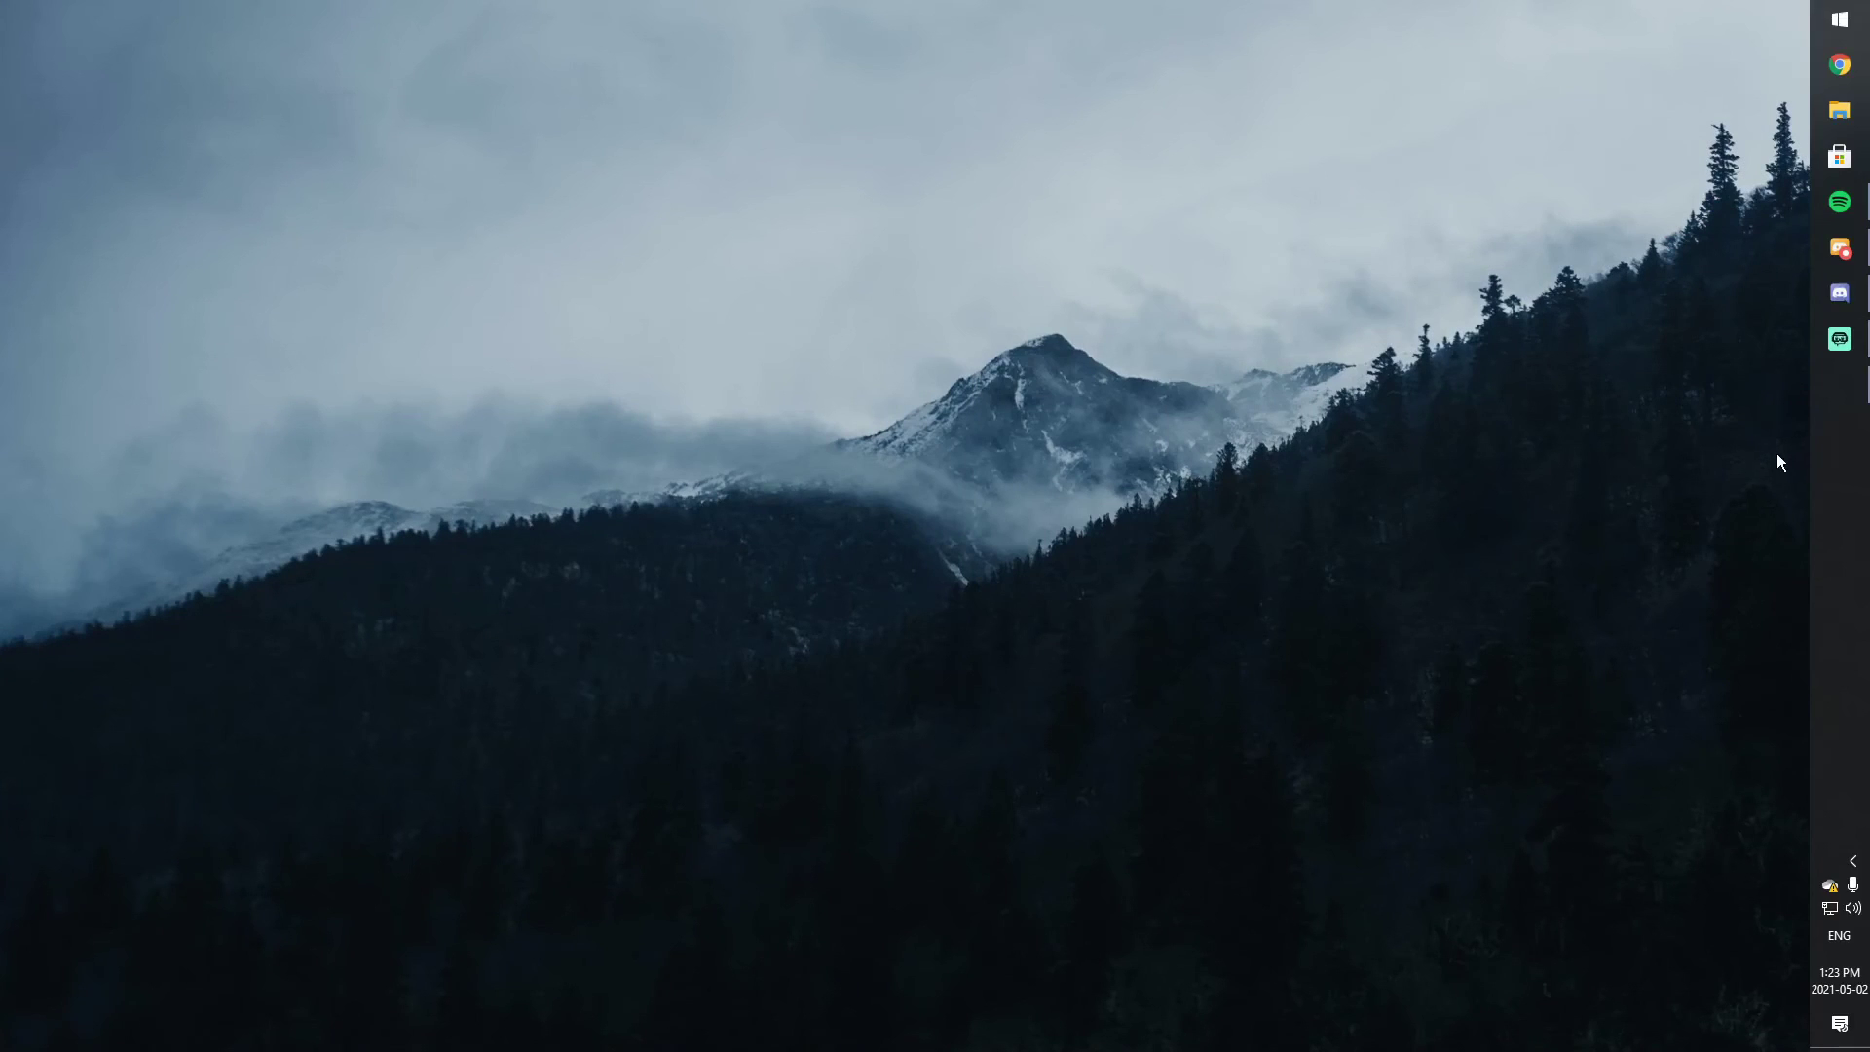
Step: Dock the taskbar at the bottom and open Add or remove programs
left_click_drag(1838, 586, 935, 1037)
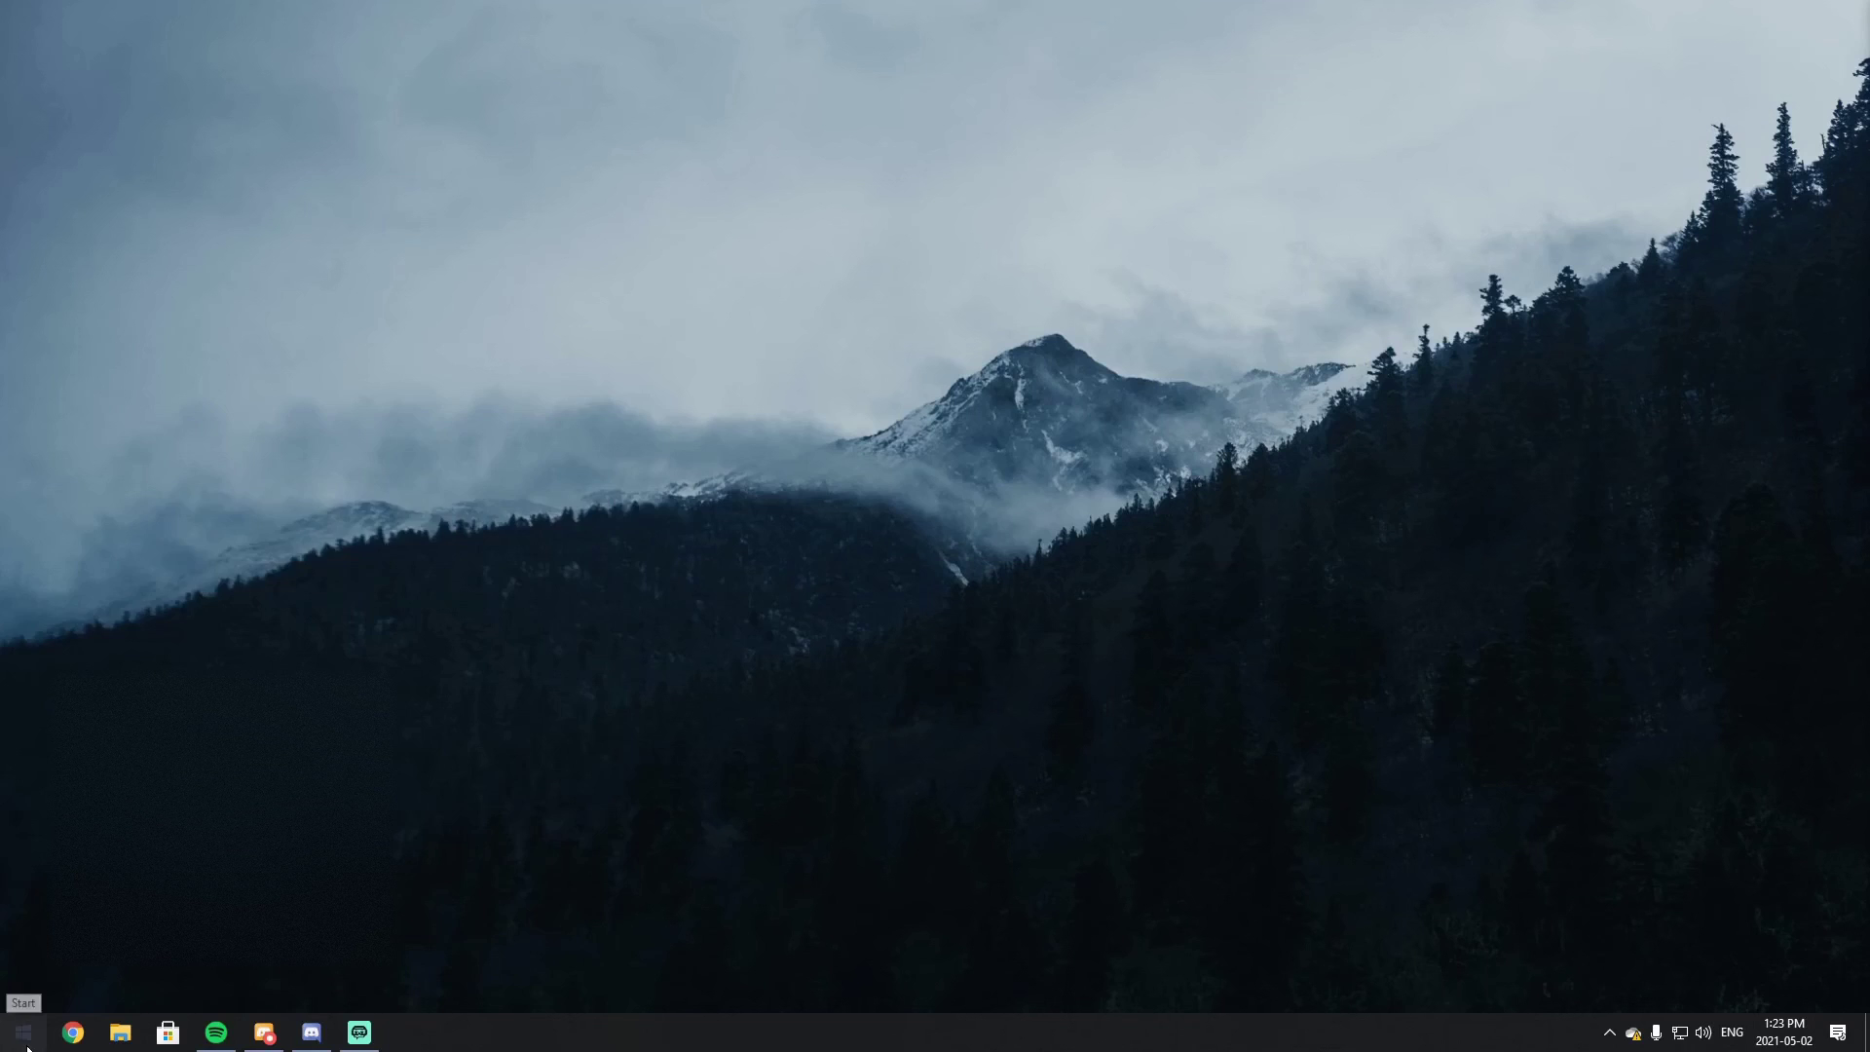
key("super")
type("add")
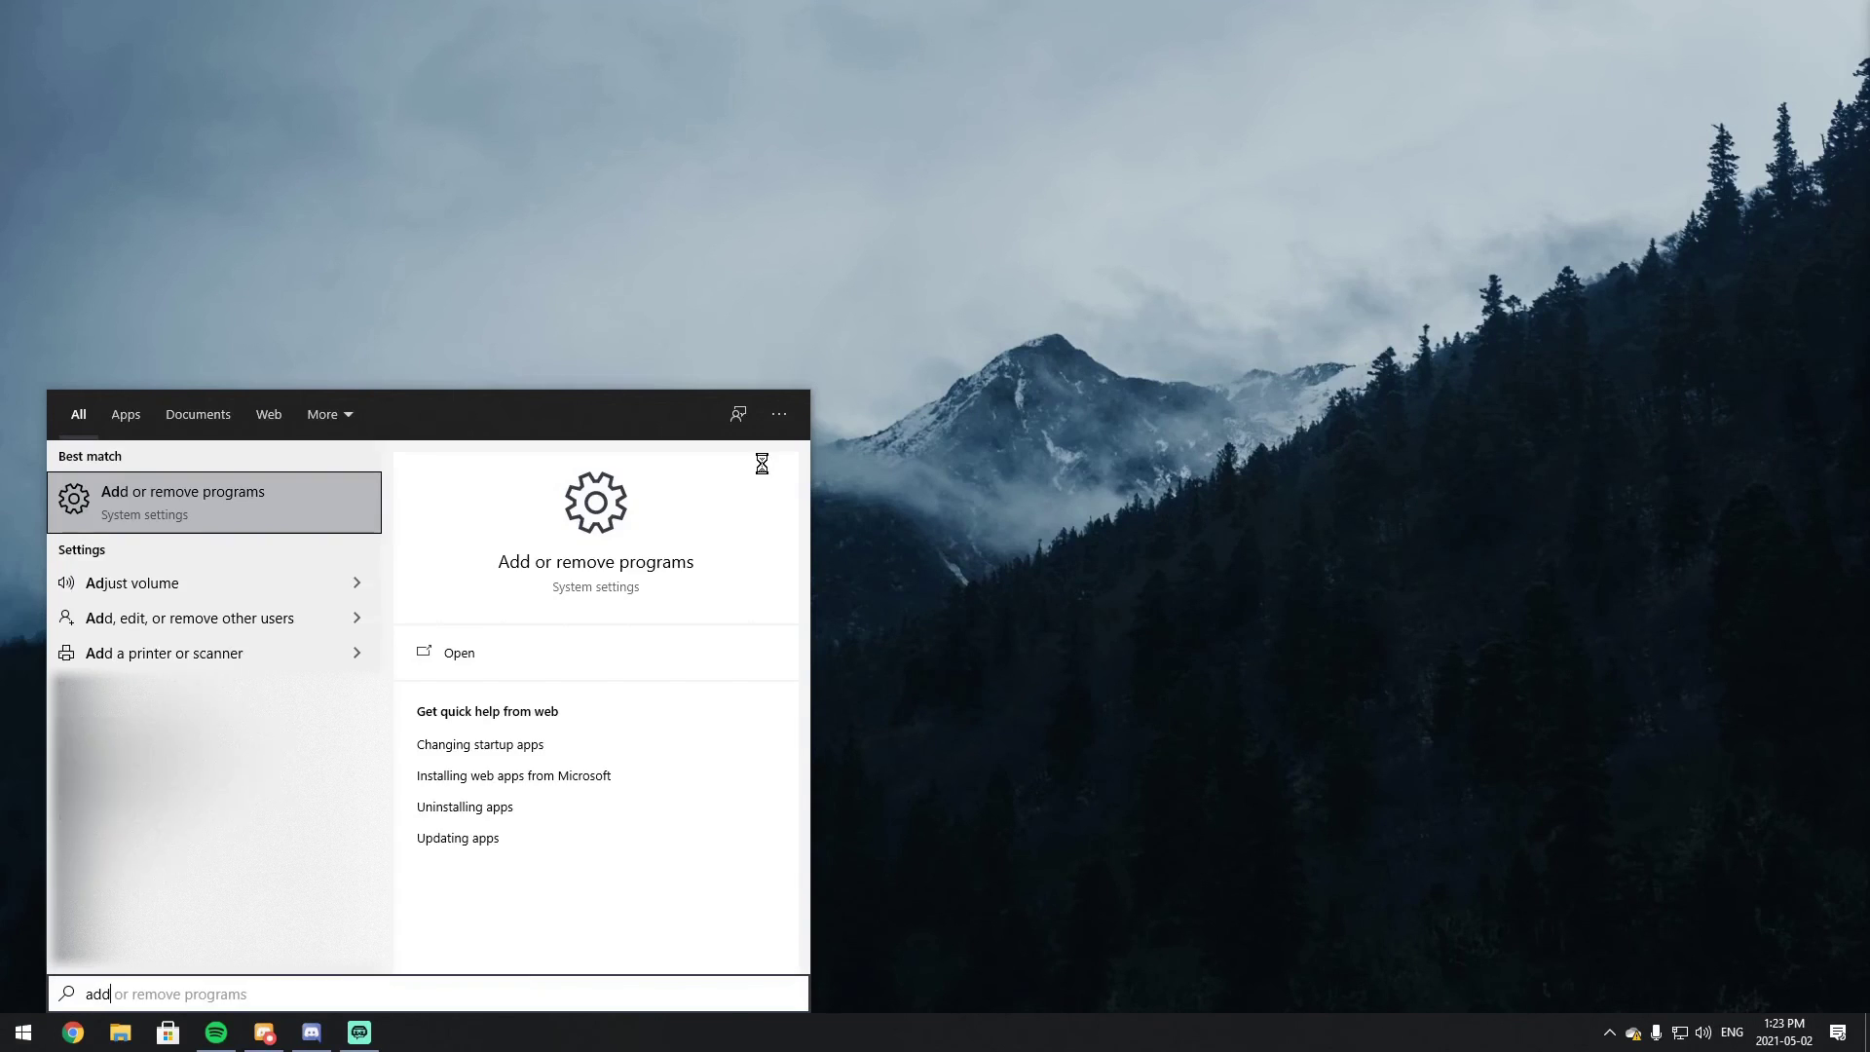
key("Return")
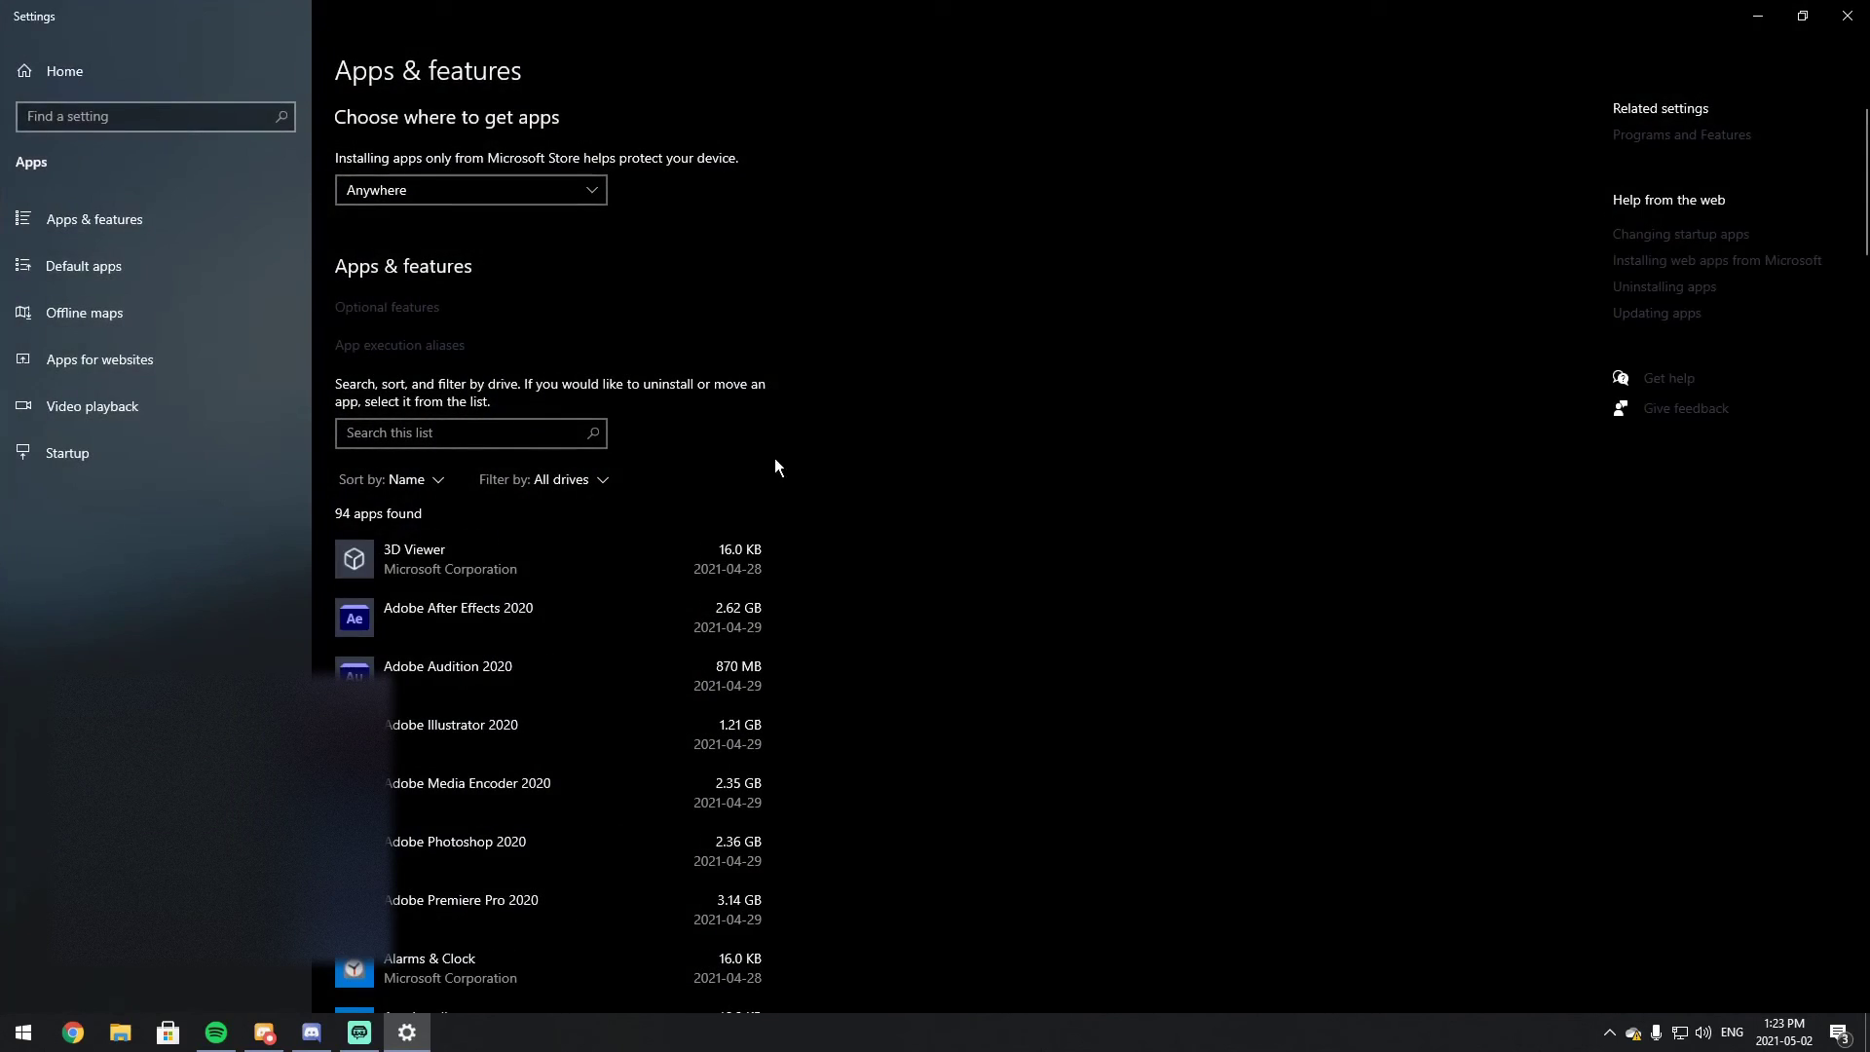
Step: Filter the apps list for 'prem' and uninstall PreMiD, confirming every prompt
left_click(453, 430)
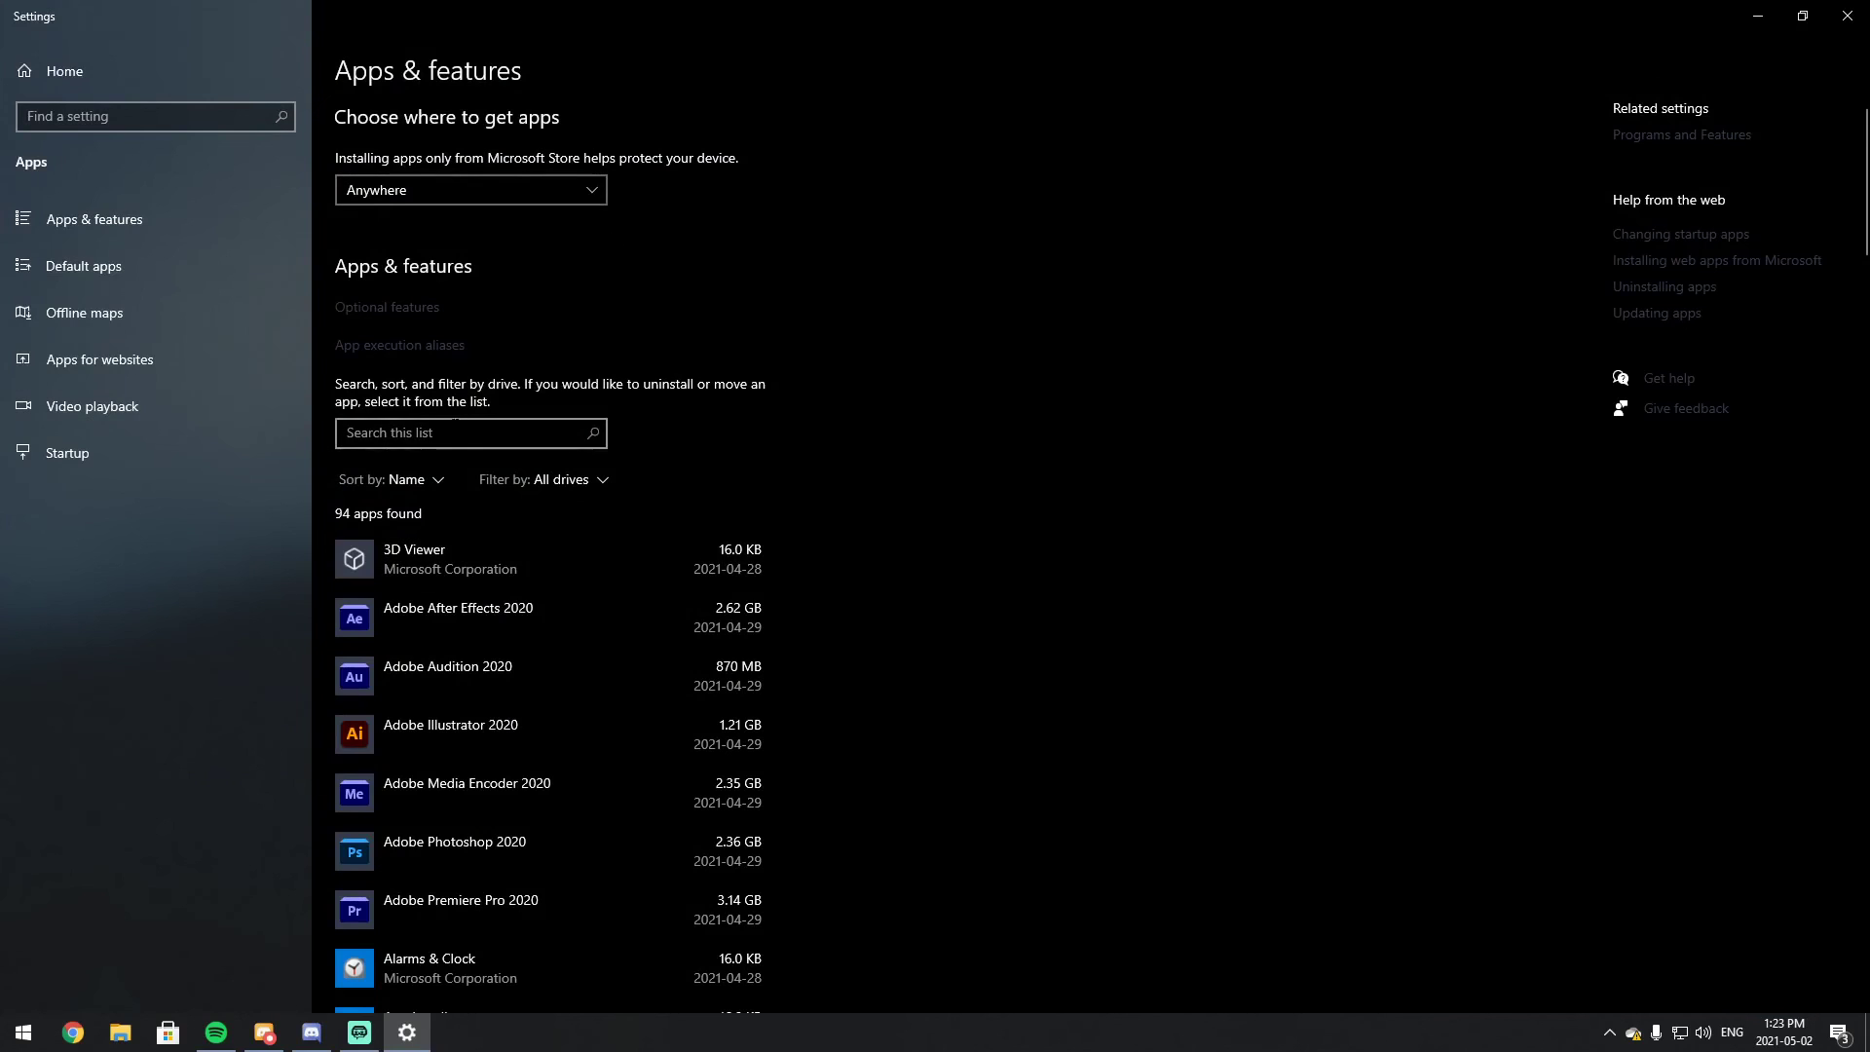
type("prem")
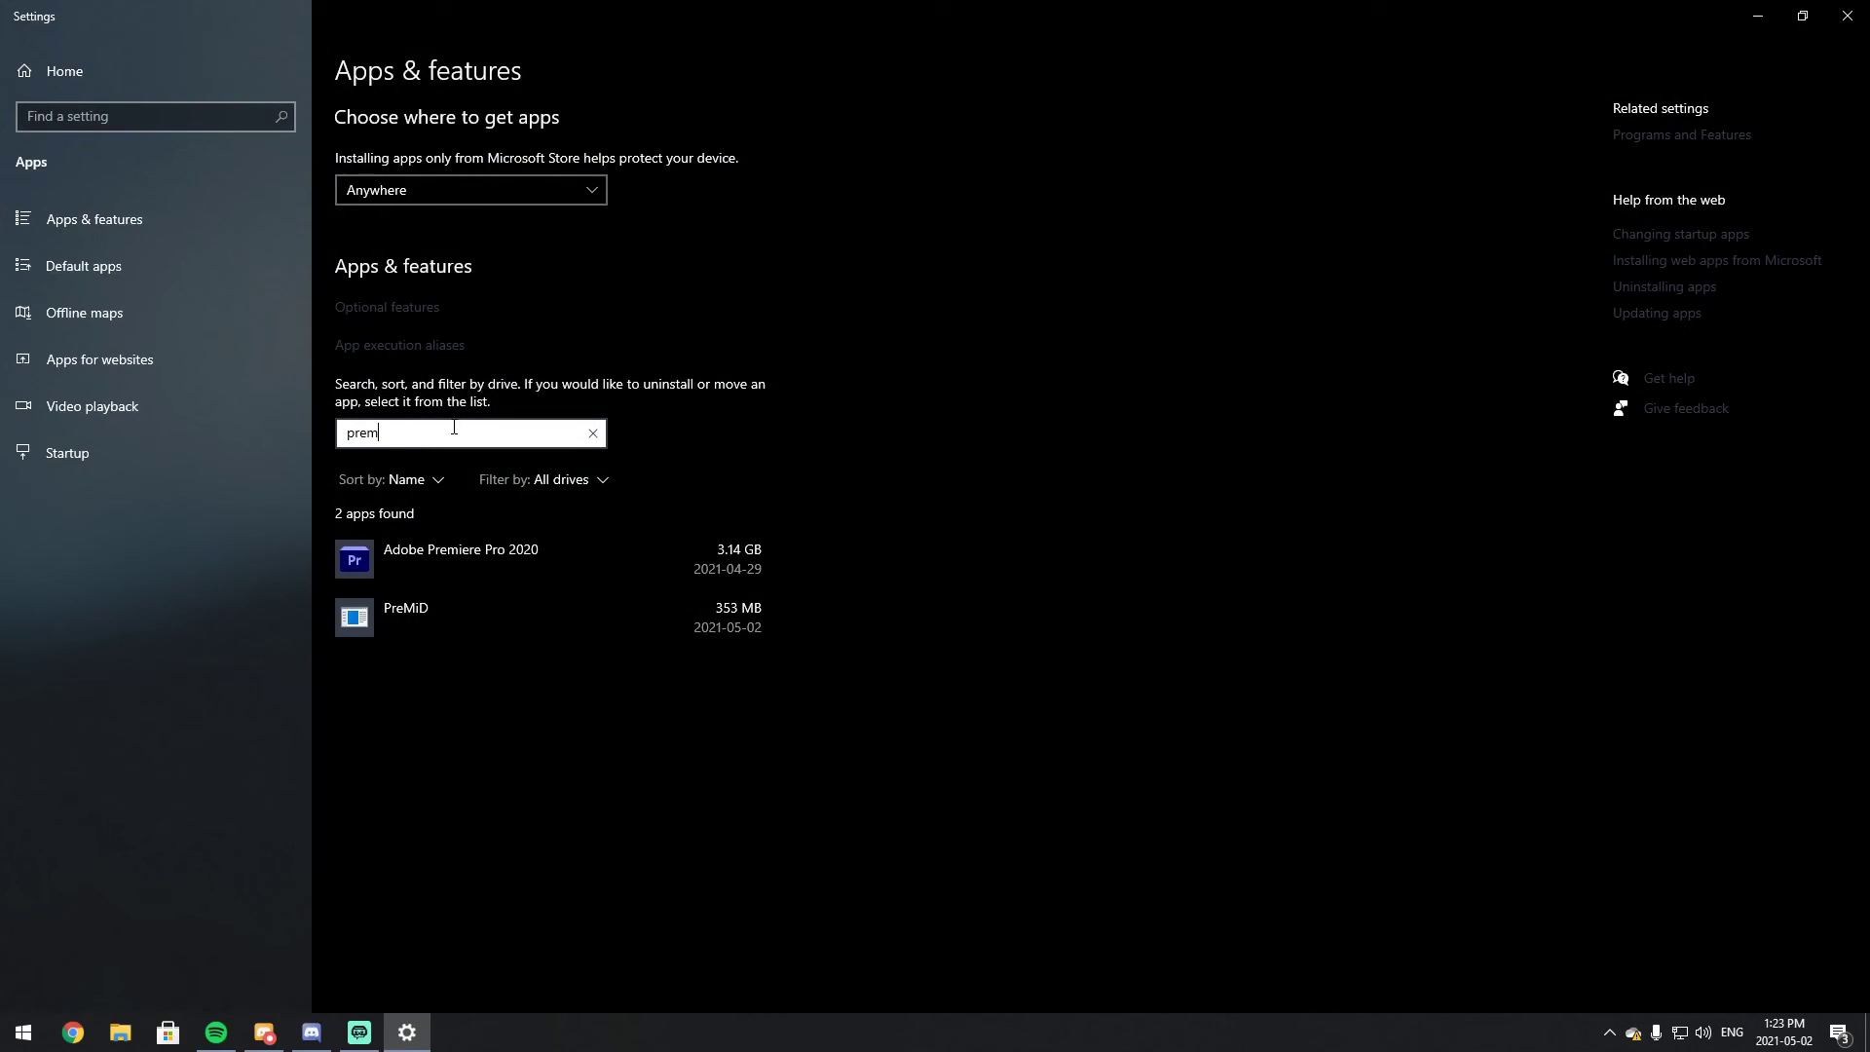
left_click(545, 621)
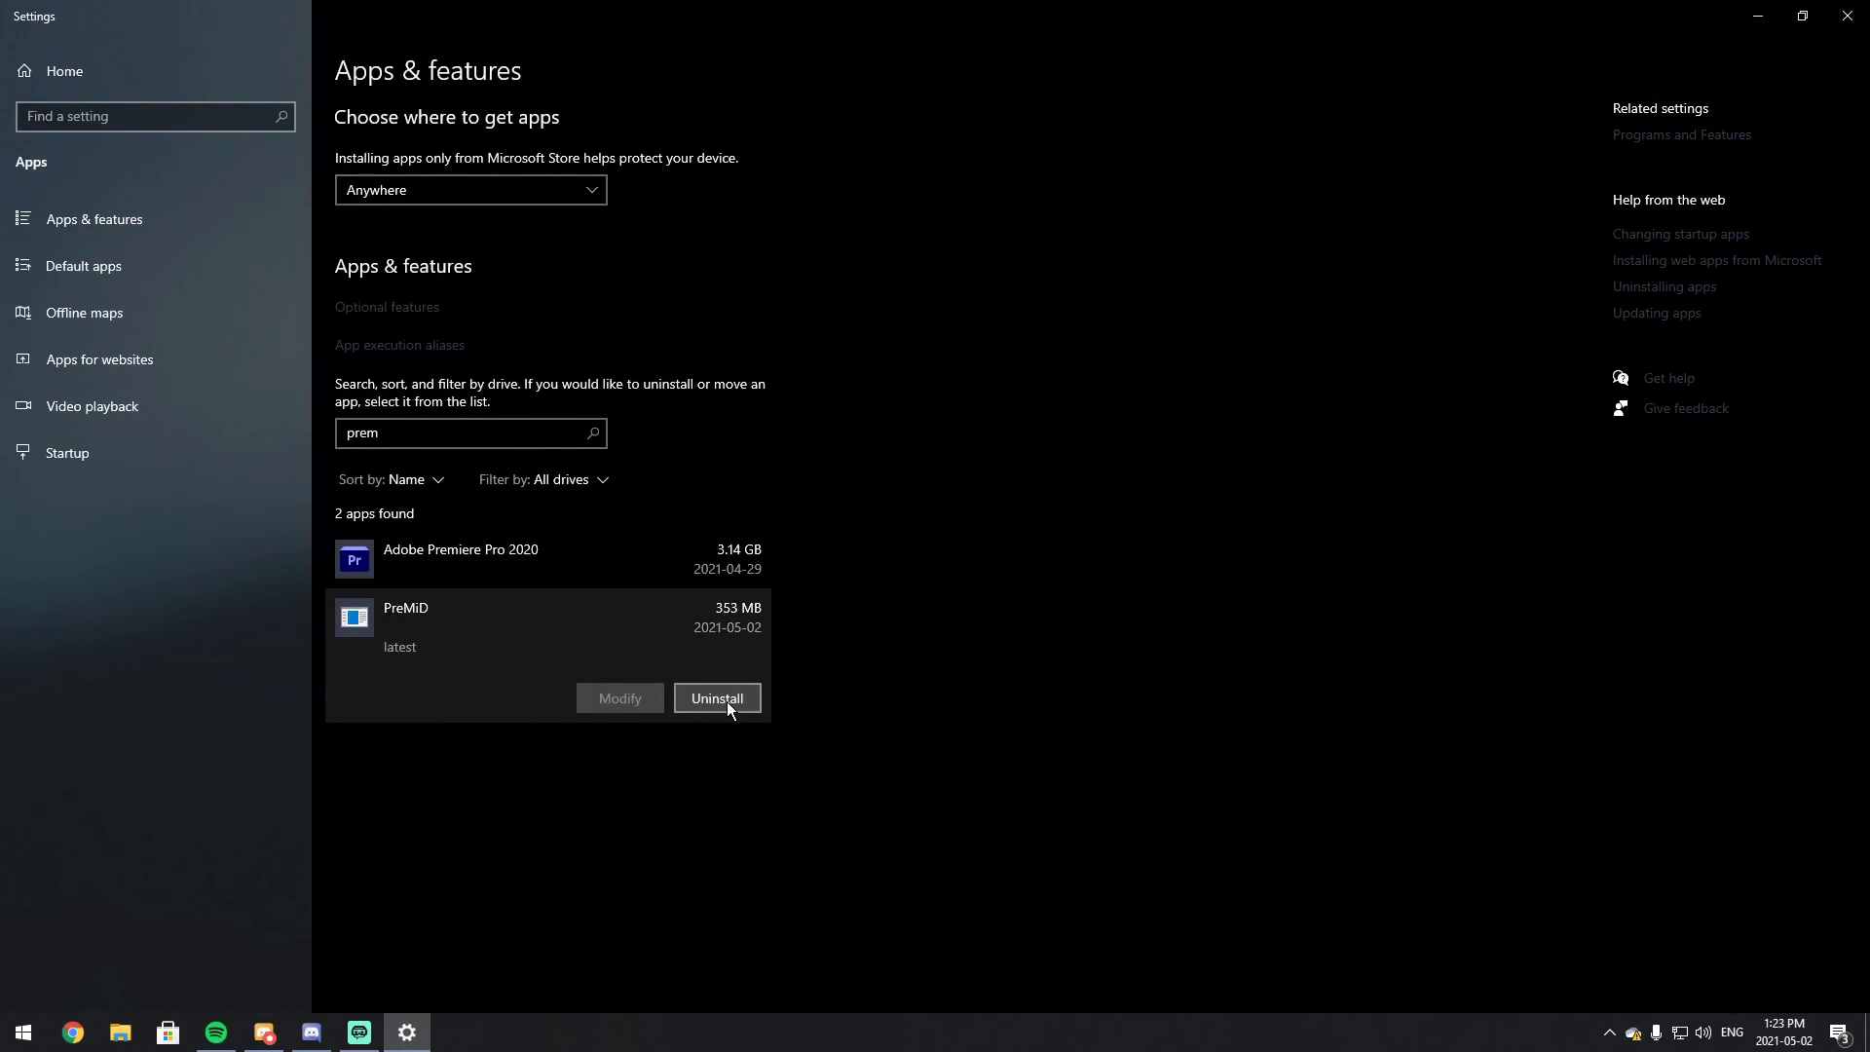
left_click(726, 702)
left_click(784, 647)
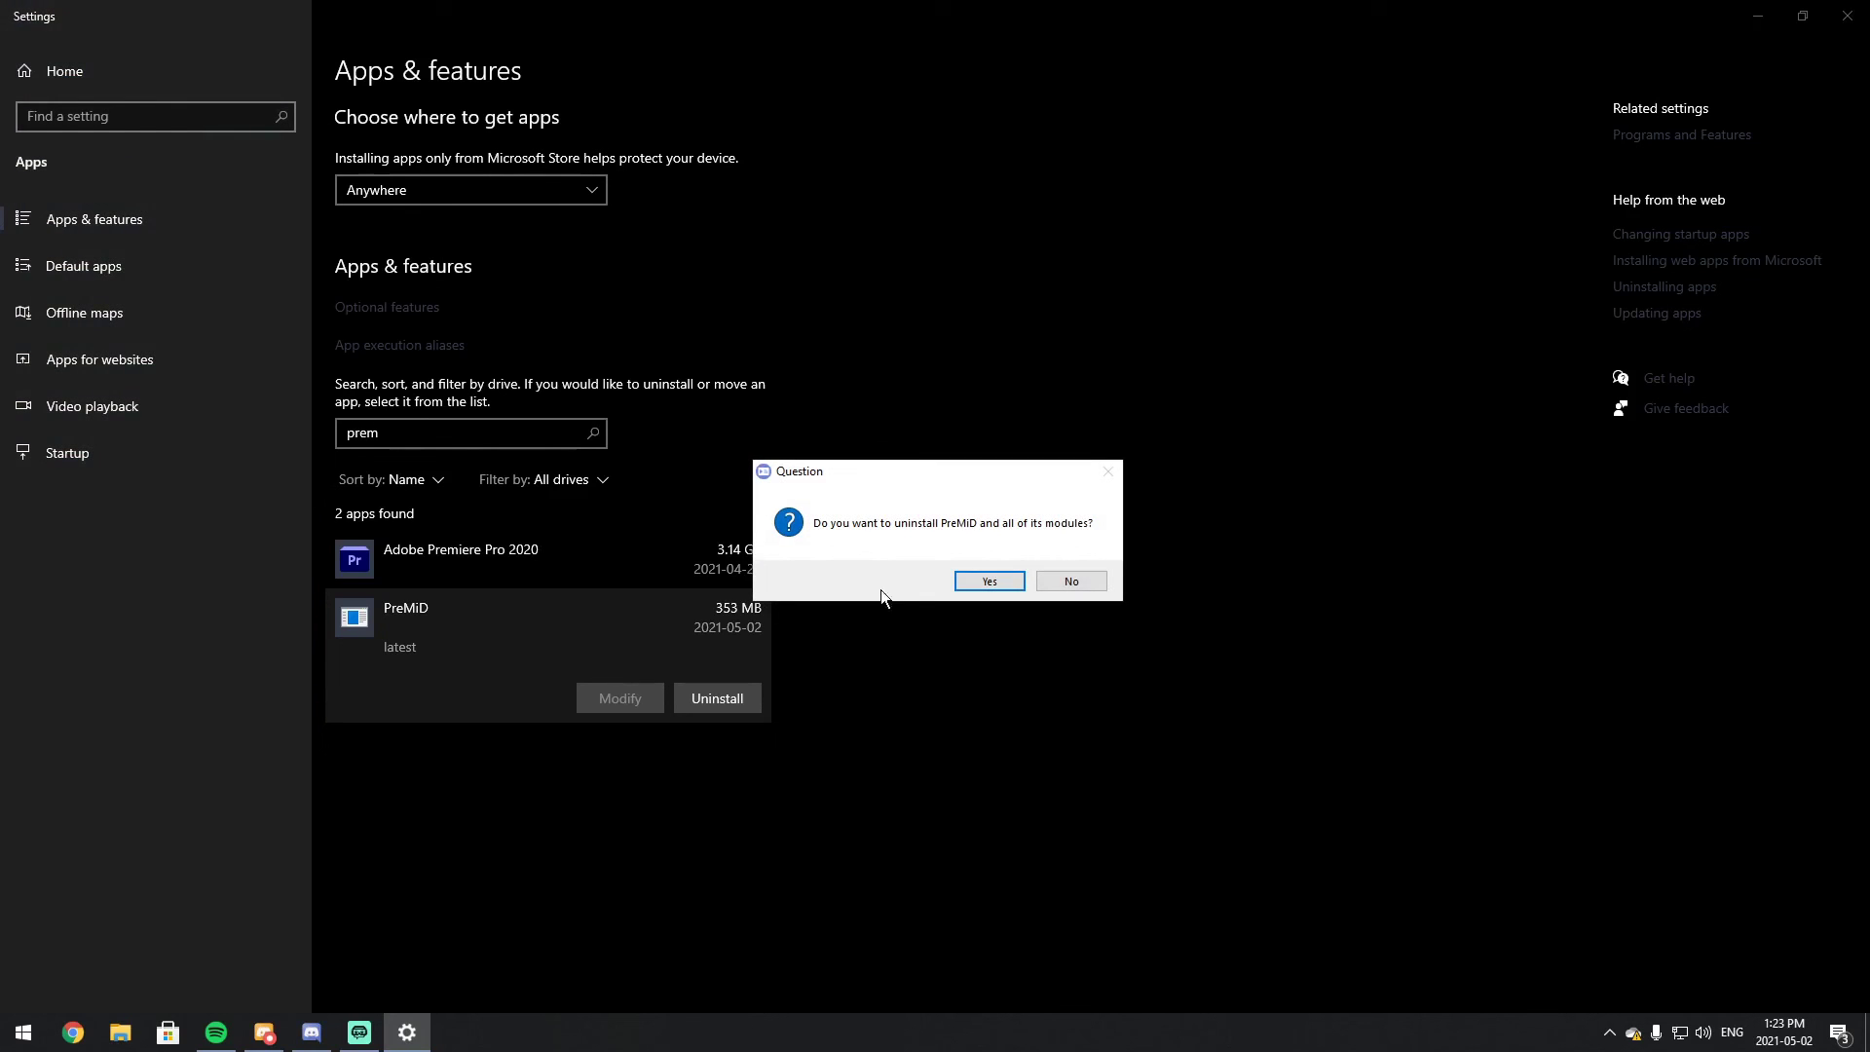
left_click(989, 580)
left_click(1007, 589)
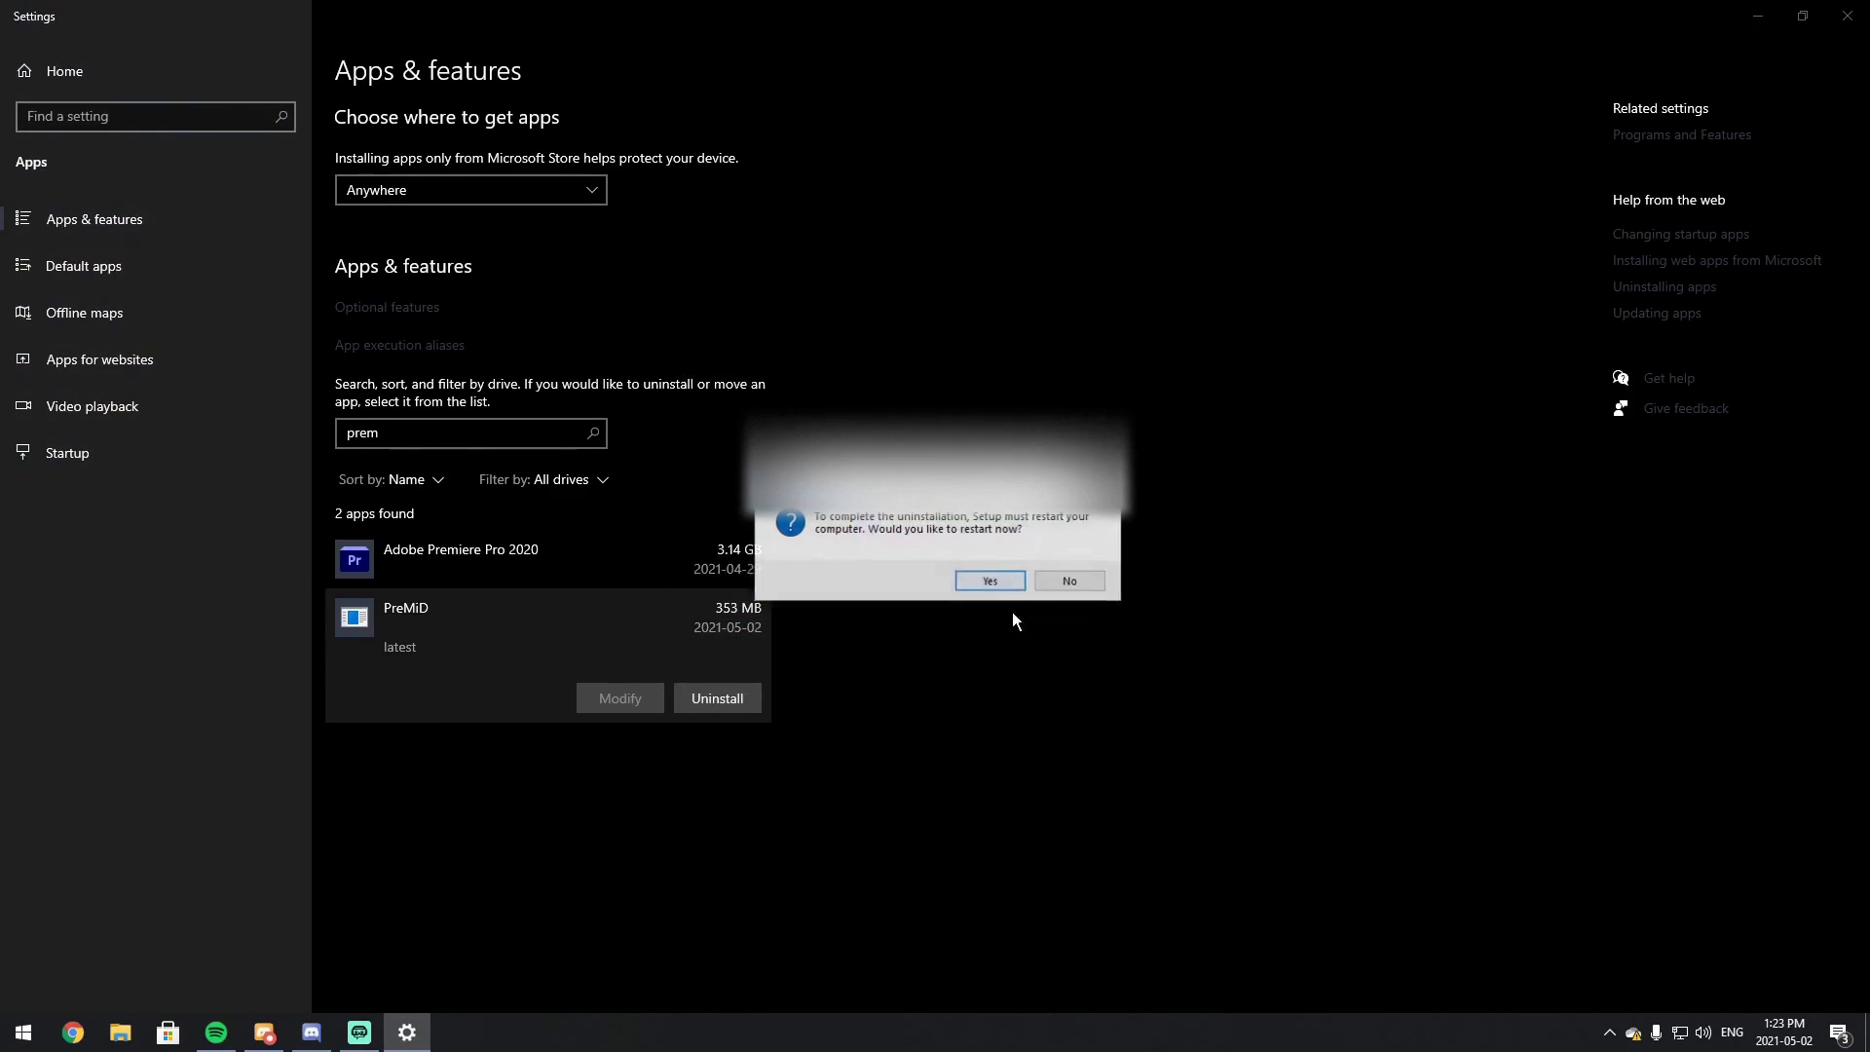
Step: Bring Discord to the front and maximise its window
left_click(1092, 588)
left_click(265, 1033)
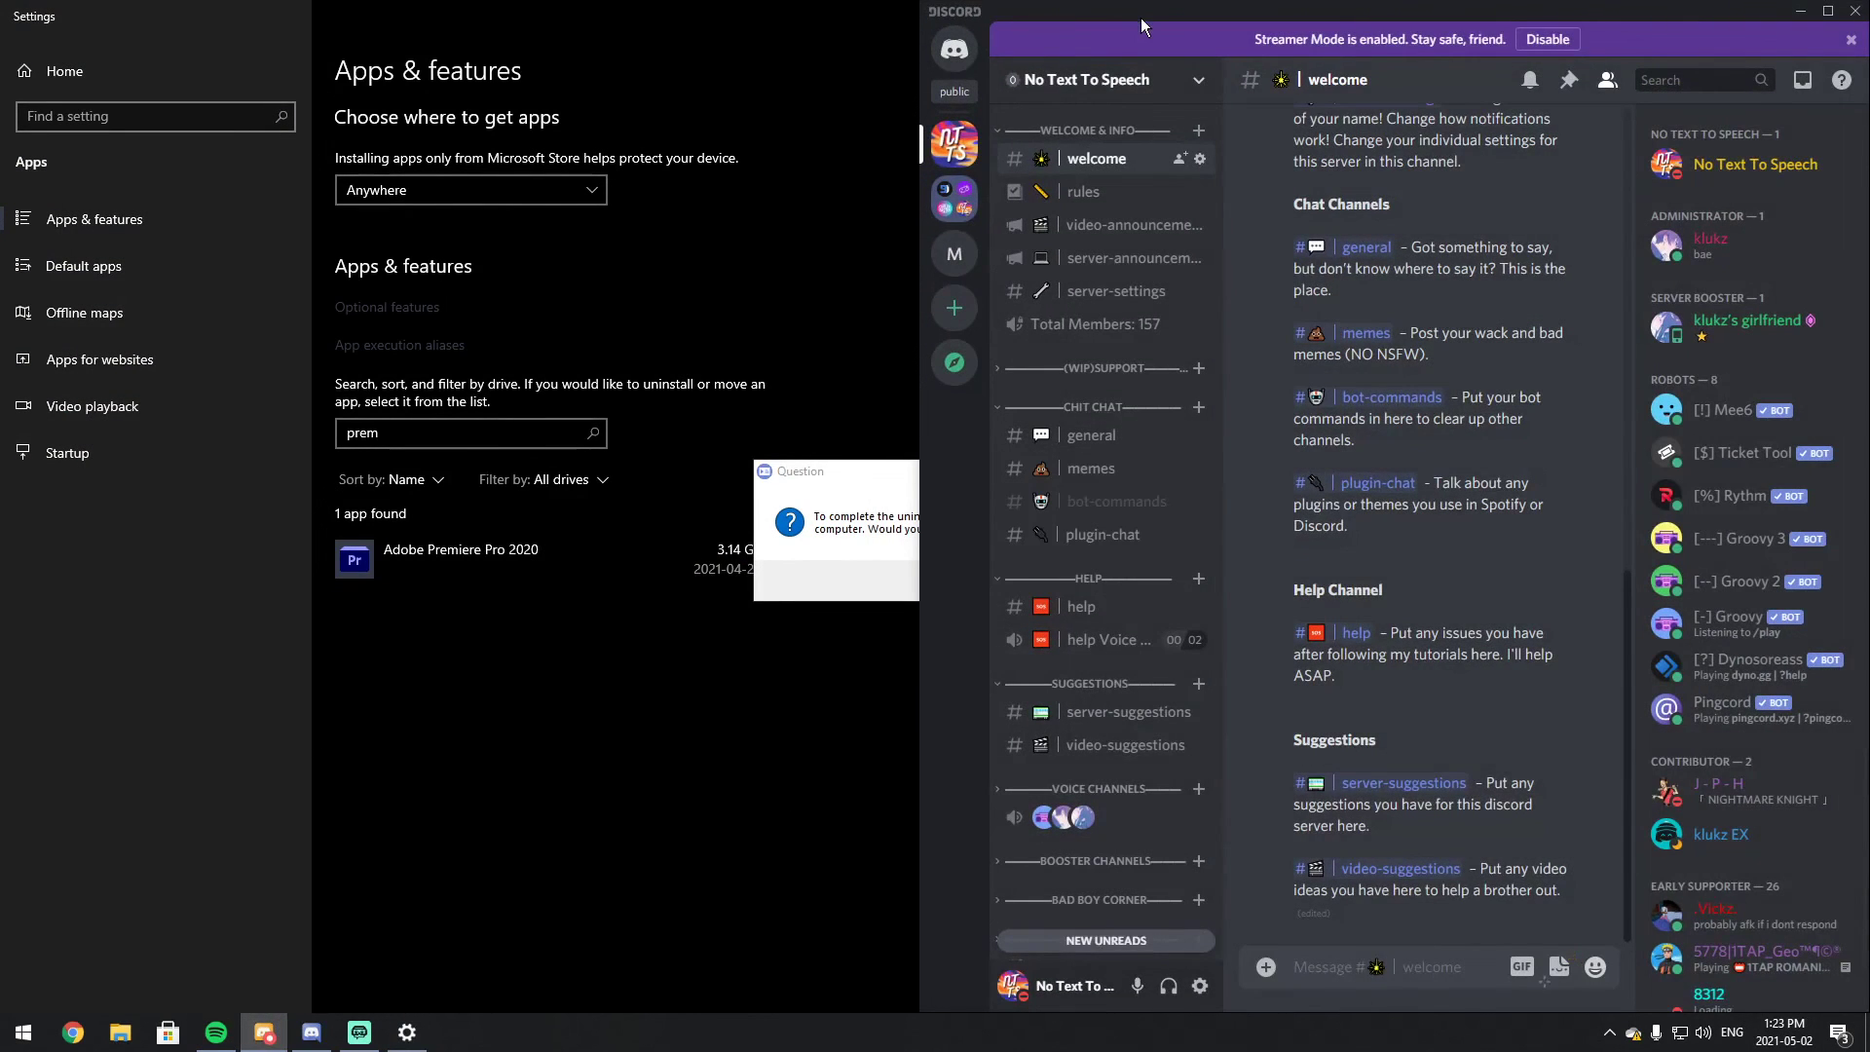
double_click(1140, 27)
Step: Check the BetterDiscord Plugins page, close settings, and nudge the restart prompt aside
left_click(278, 986)
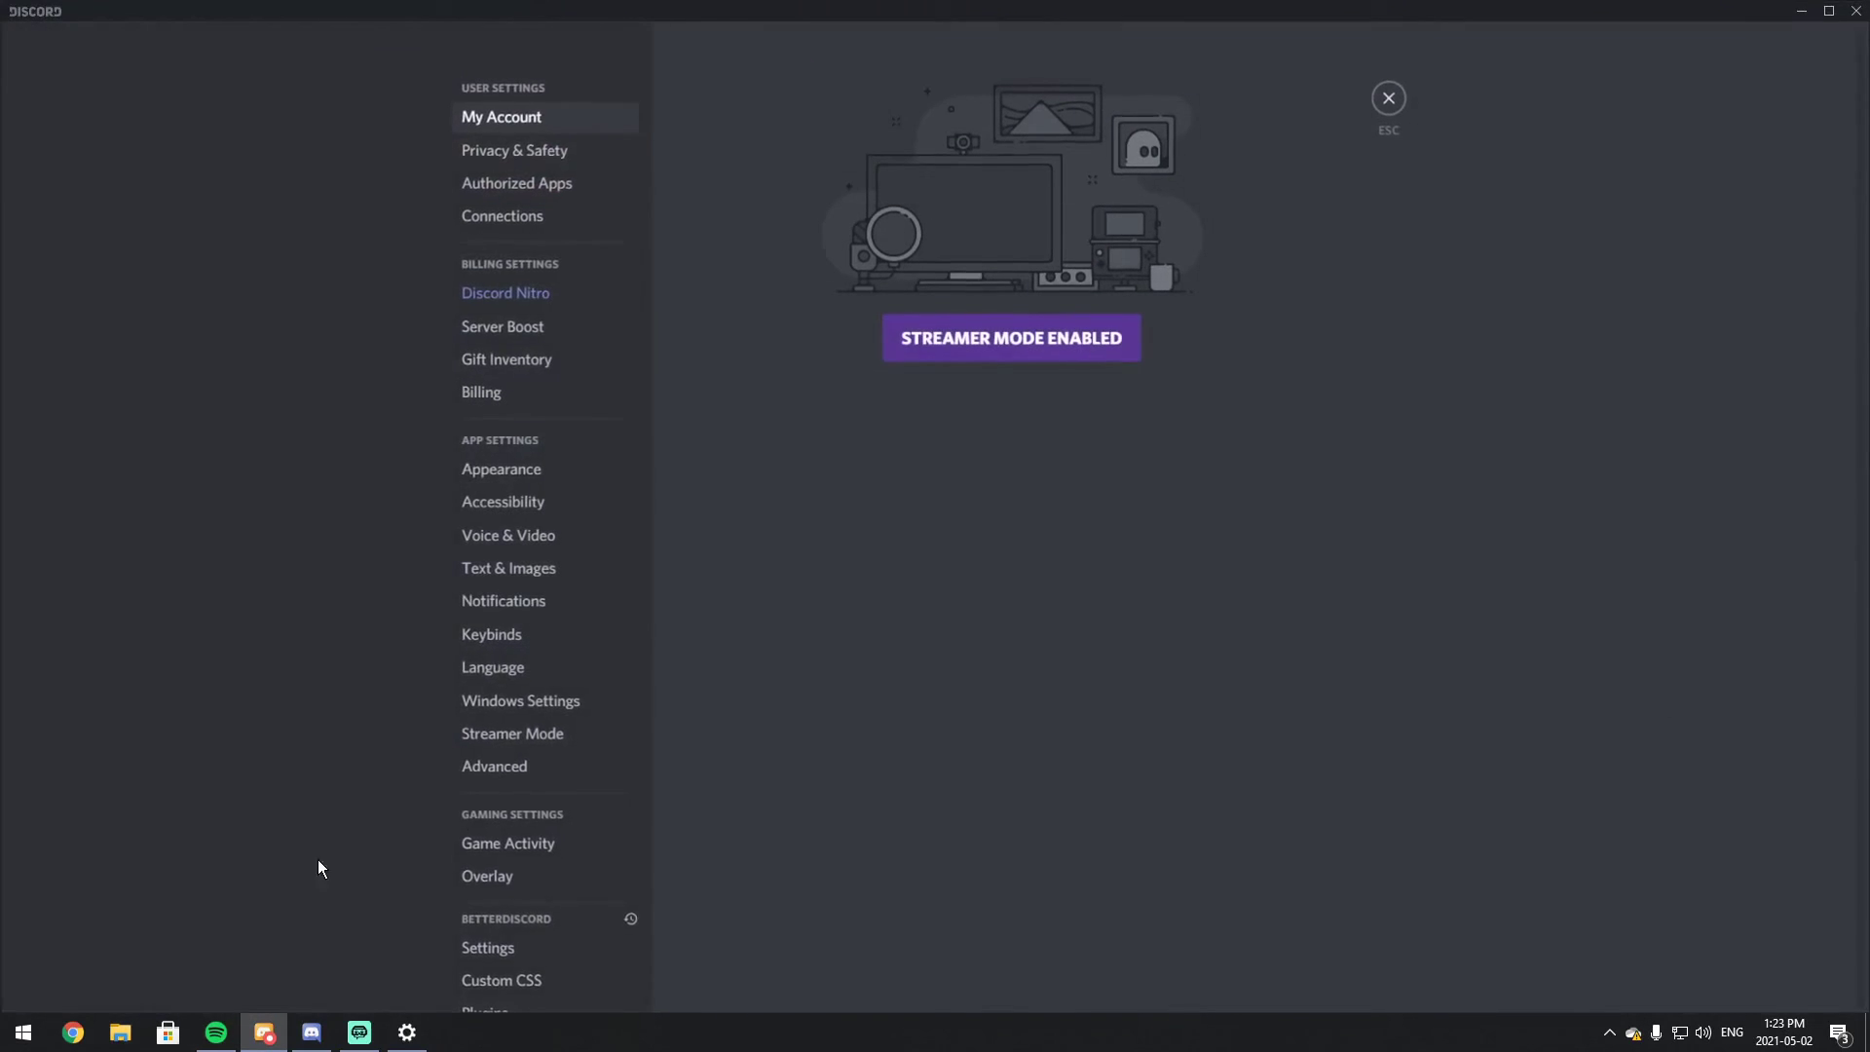
scroll(497, 805, "down", 5)
left_click(484, 722)
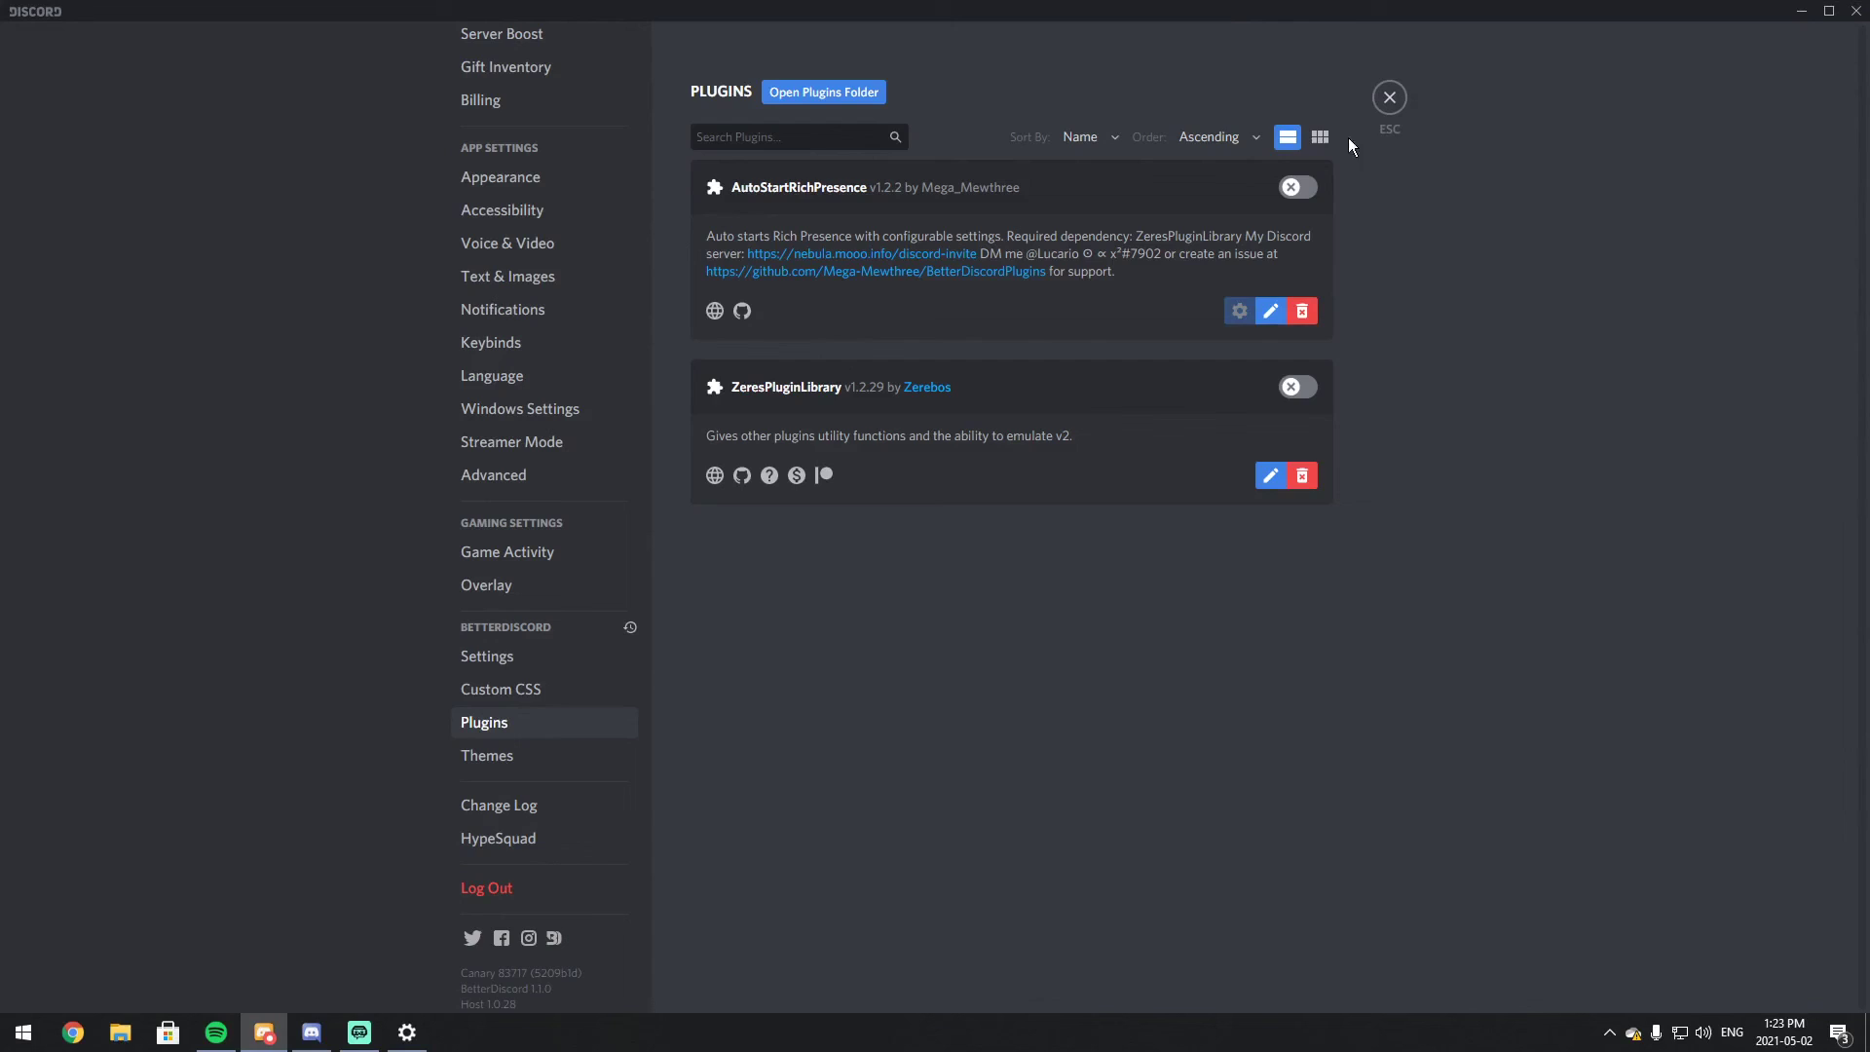
left_click(1386, 99)
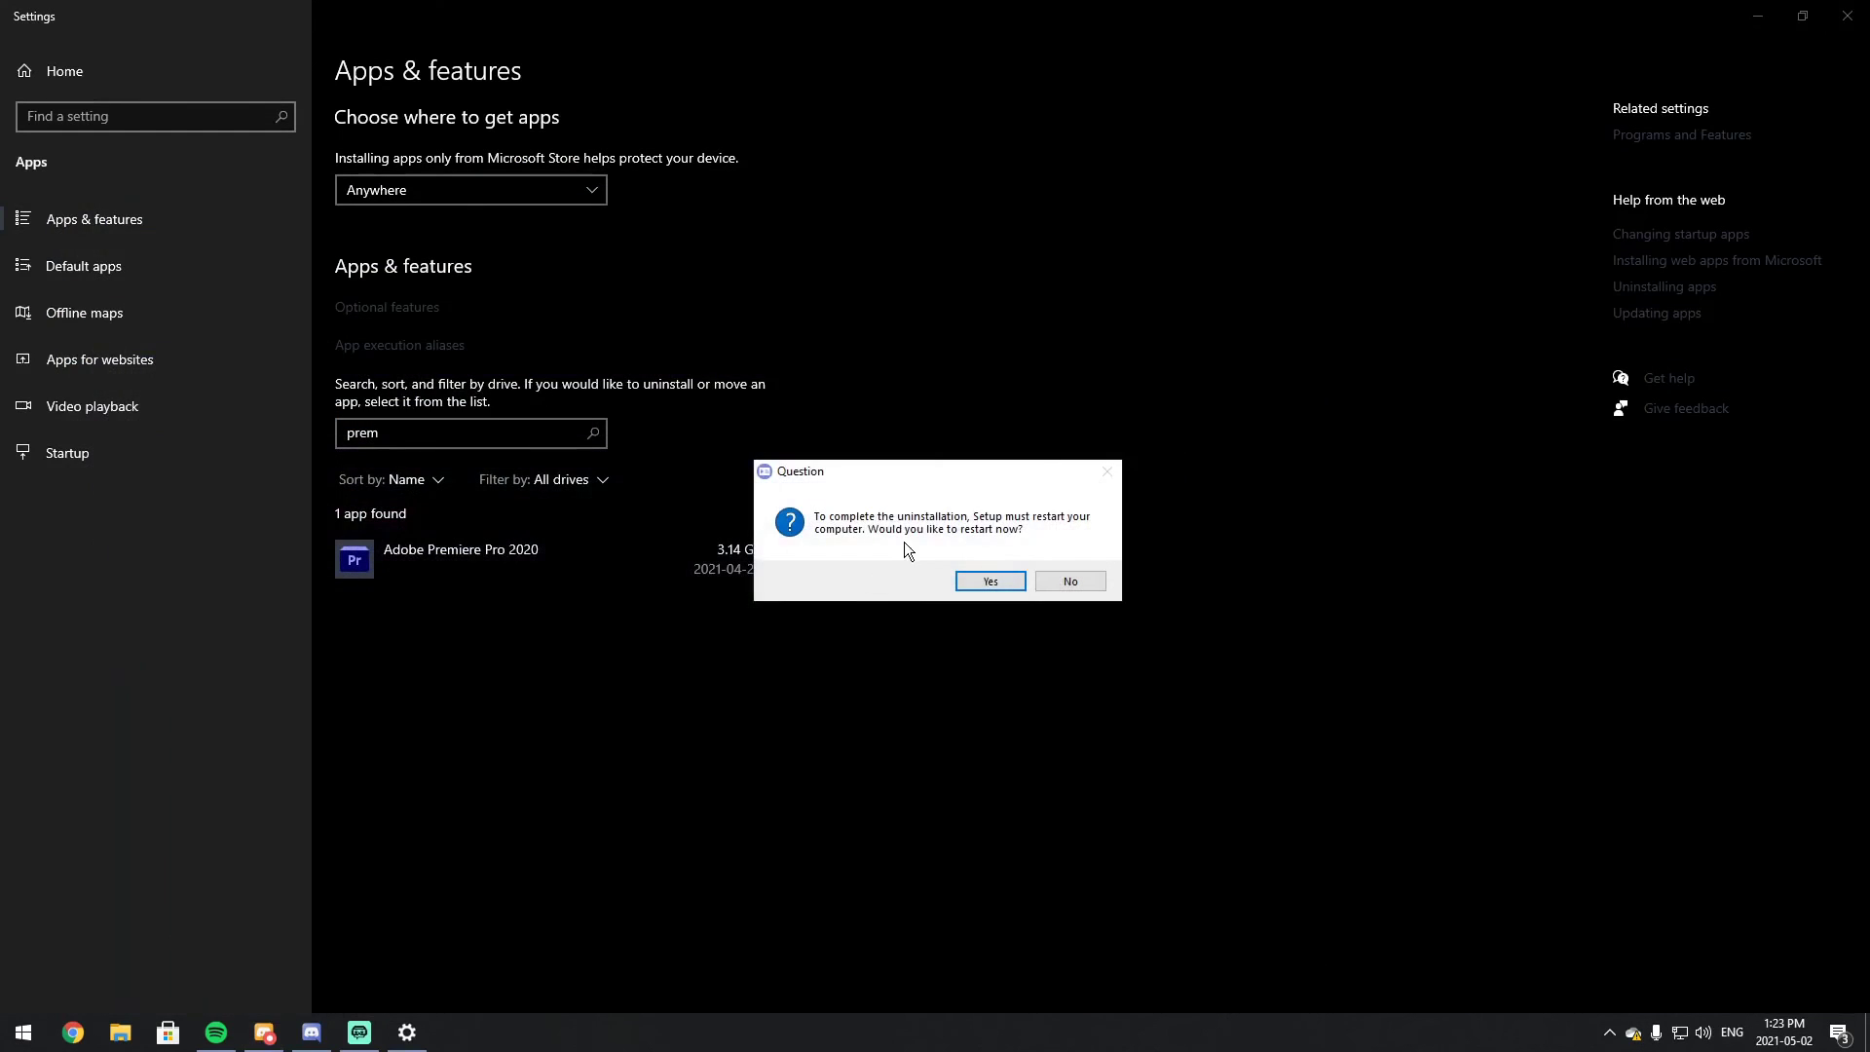
left_click_drag(808, 430, 802, 426)
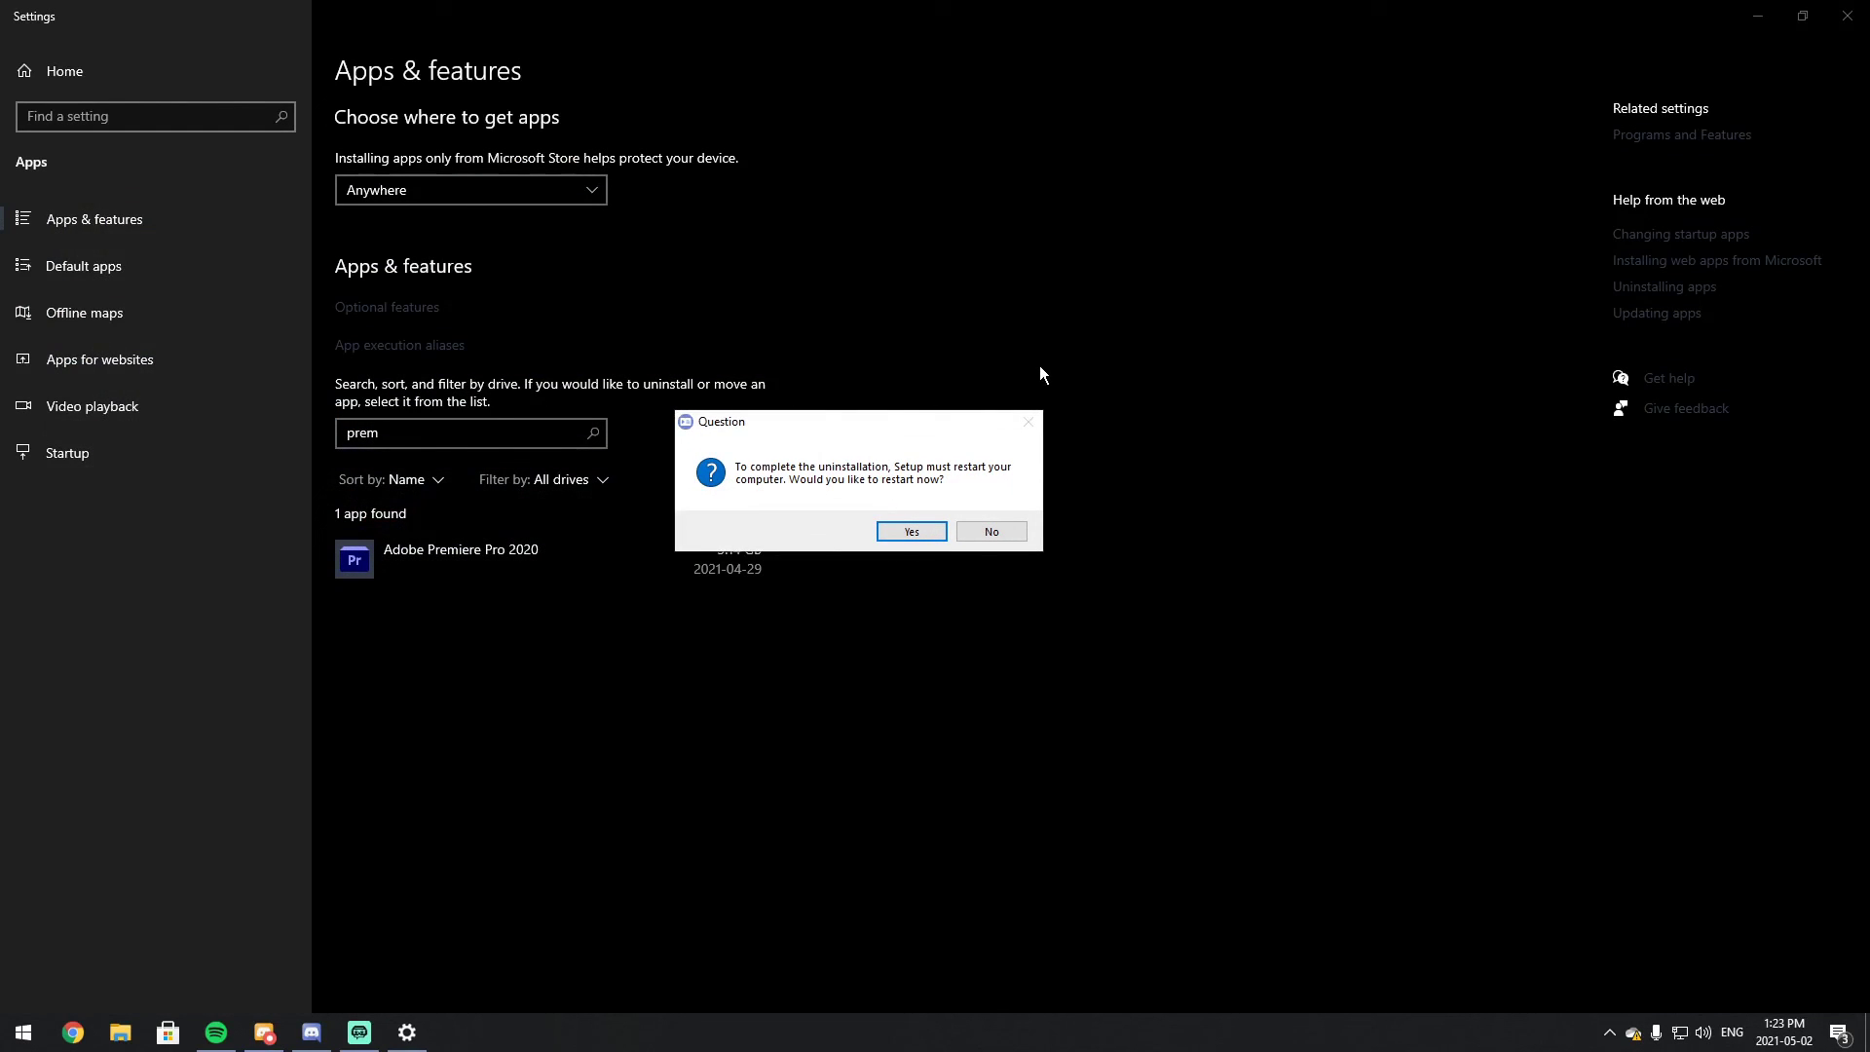